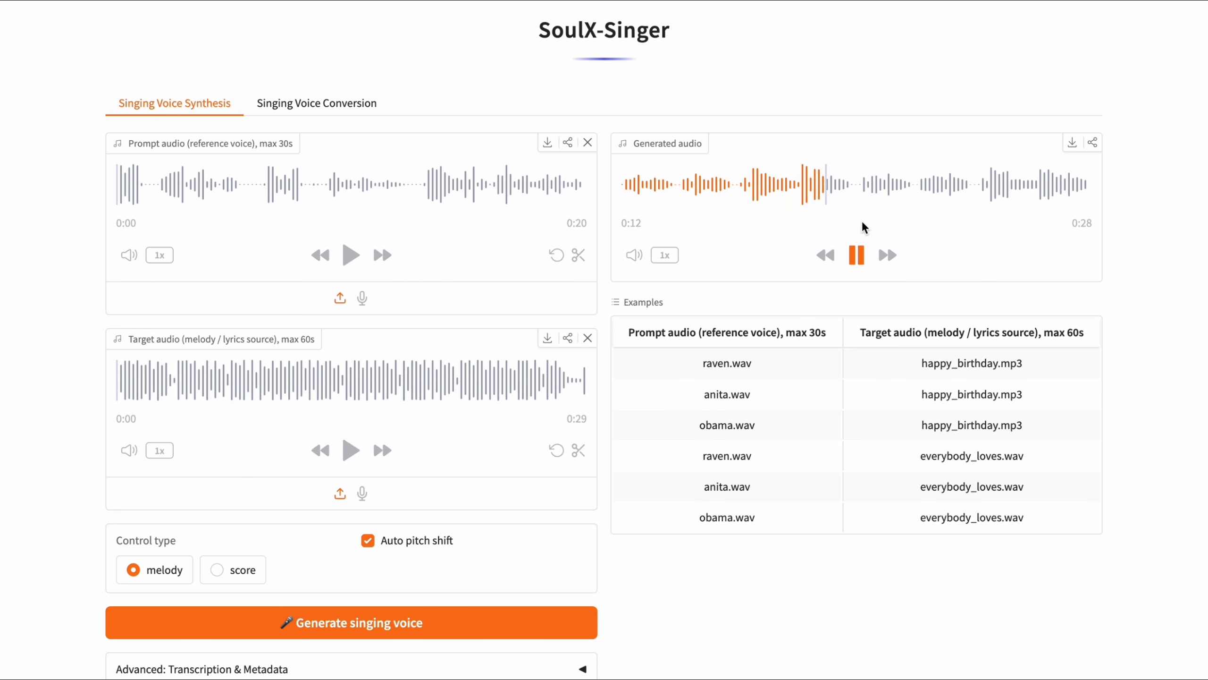
# Pause the generated audio, switch to the SoulX-Singer demo page and play the "a spark a glow" lyric edit's ground truth and third result
pyautogui.click(858, 257)
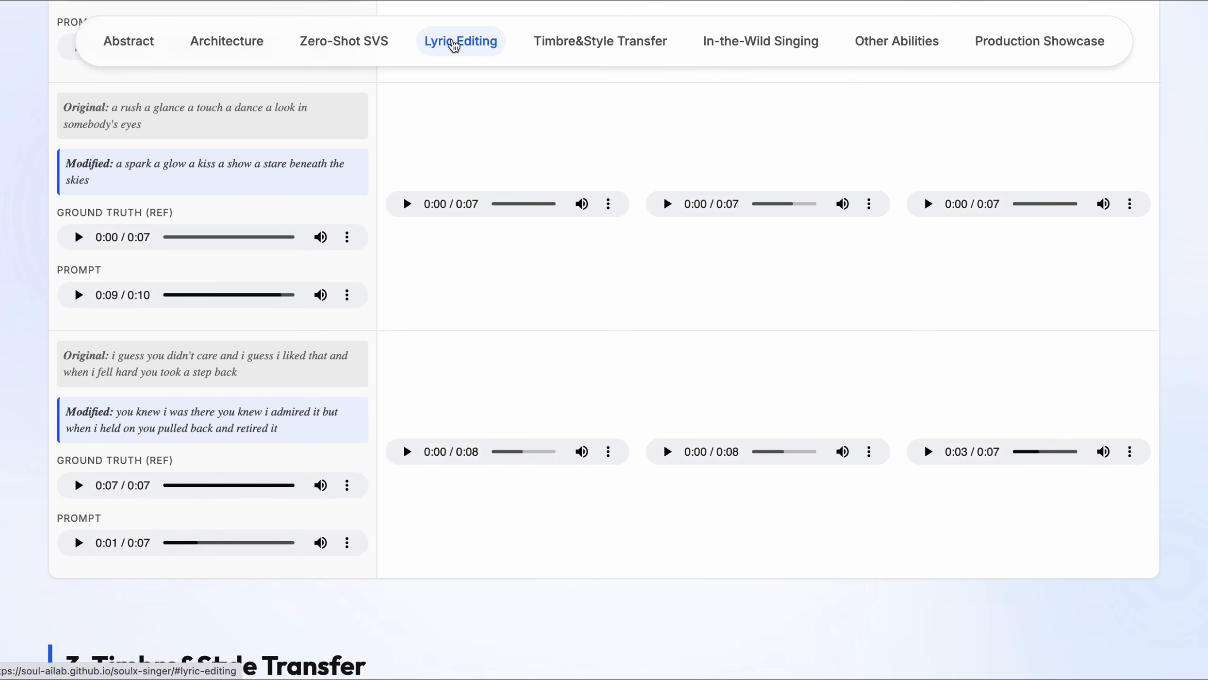
pyautogui.click(79, 237)
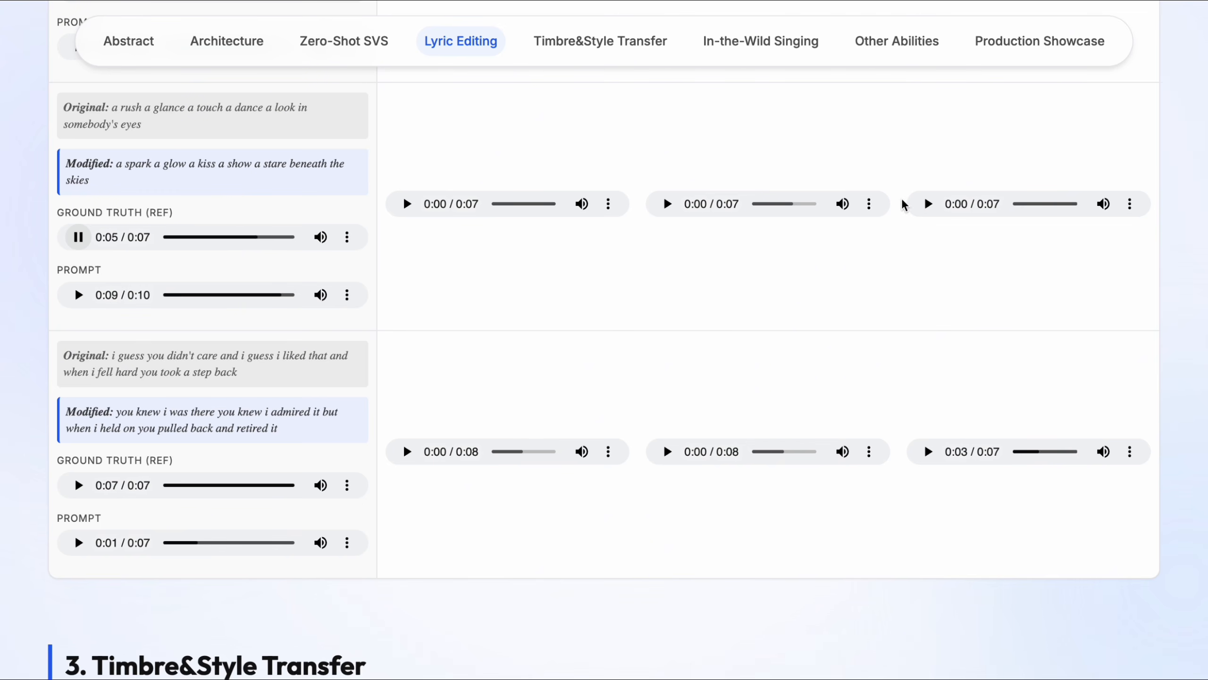
pyautogui.click(928, 204)
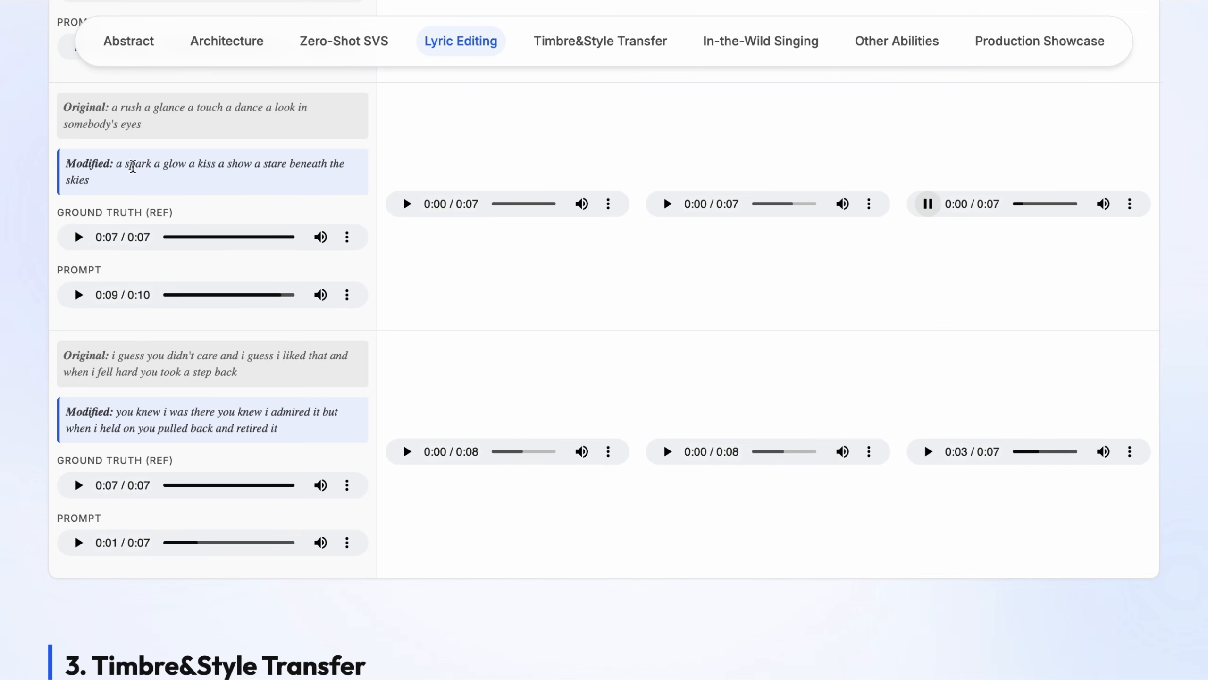
pyautogui.moveTo(120, 164); pyautogui.dragTo(137, 178)
pyautogui.click(127, 178)
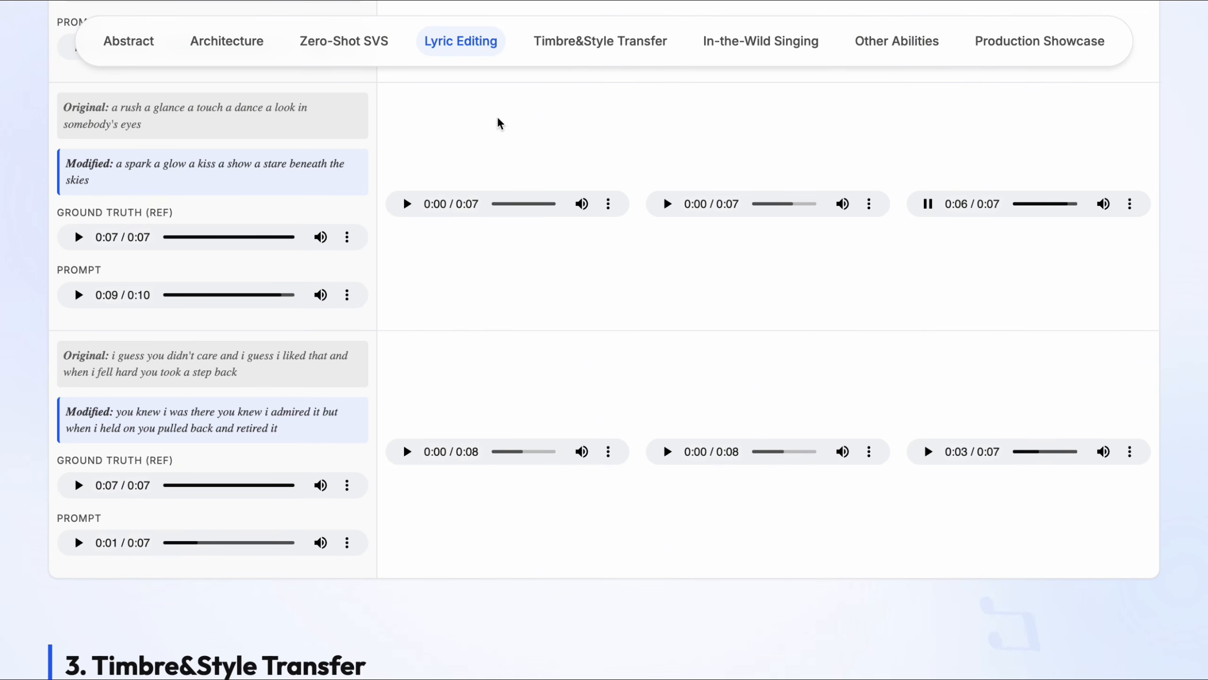
# In the Timbre&Style Transfer section, play the "who says" source clip and its English Metal result
pyautogui.click(578, 46)
pyautogui.scroll(-7, 575, 270)
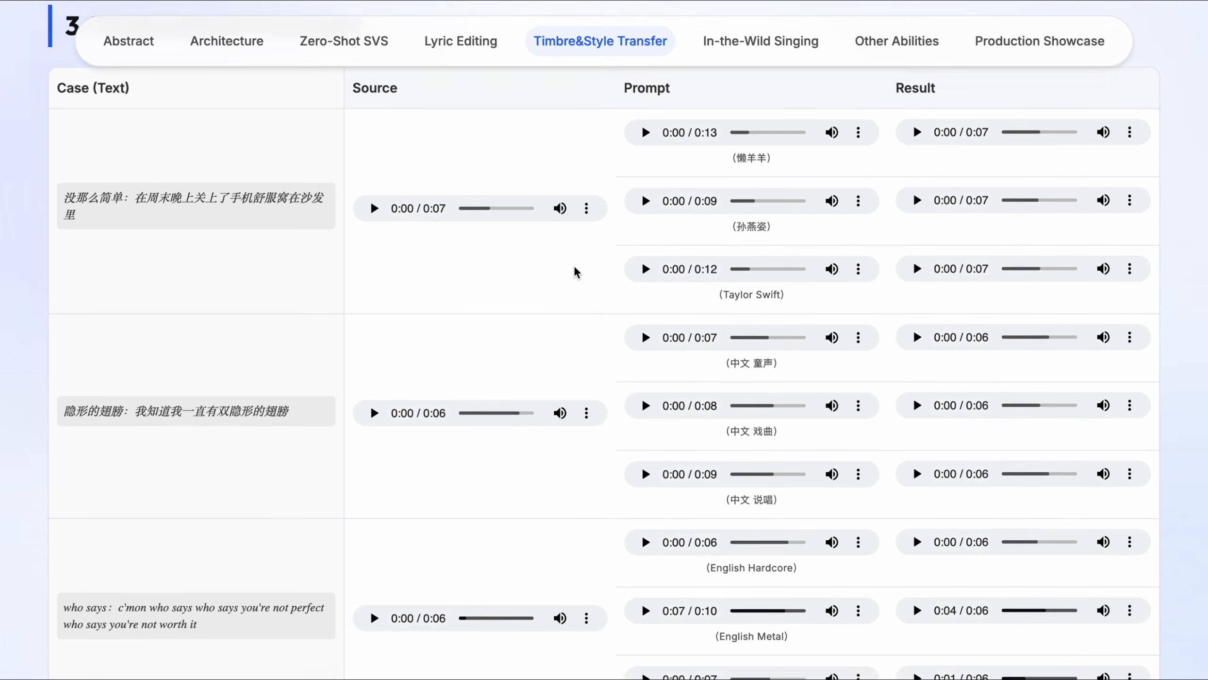
pyautogui.scroll(1, 574, 269)
pyautogui.click(372, 406)
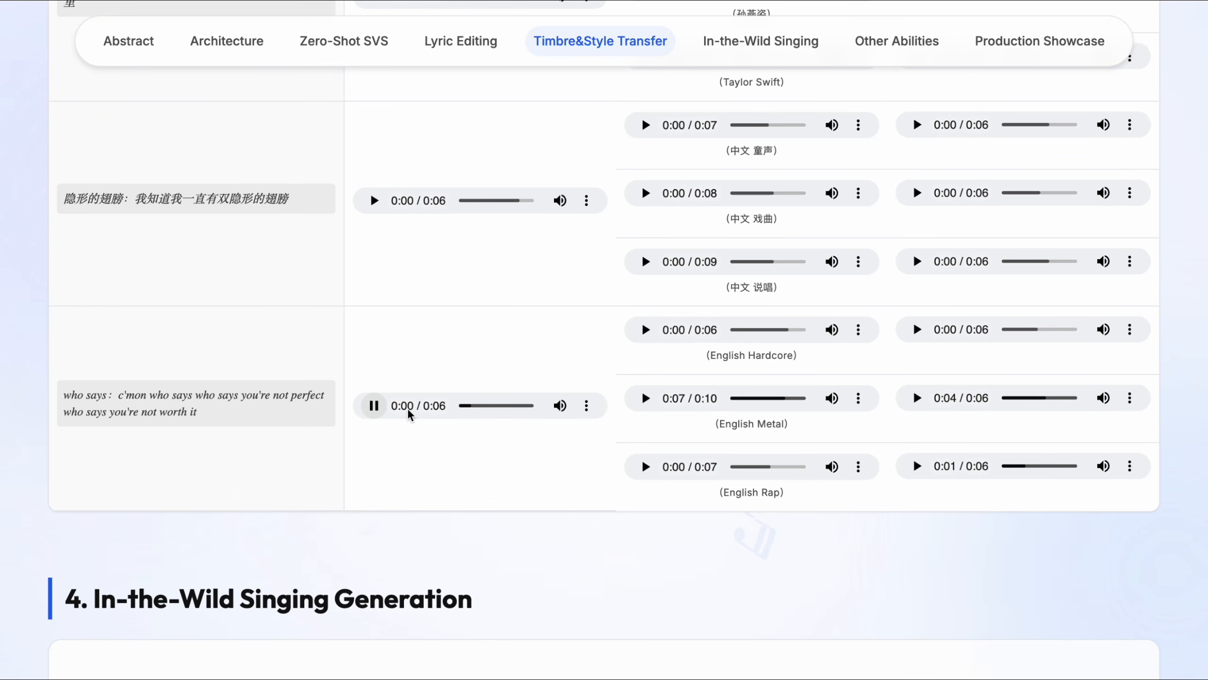
pyautogui.moveTo(118, 395); pyautogui.dragTo(222, 421)
pyautogui.click(222, 421)
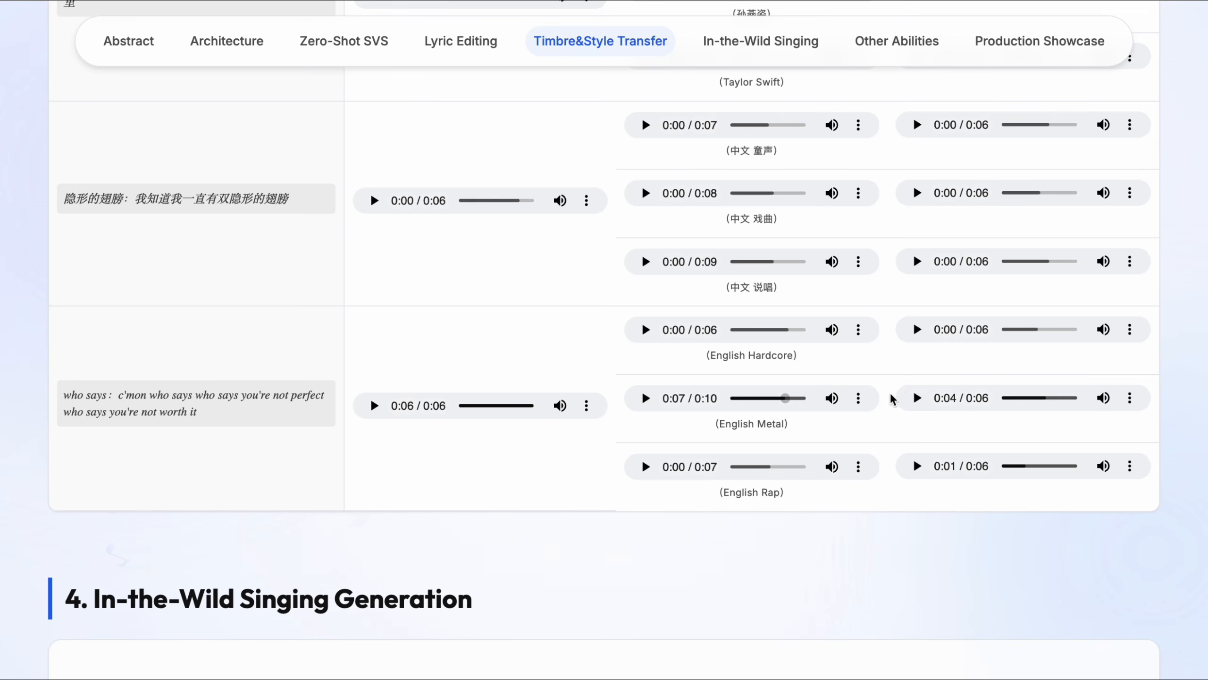
pyautogui.click(918, 398)
pyautogui.click(1012, 400)
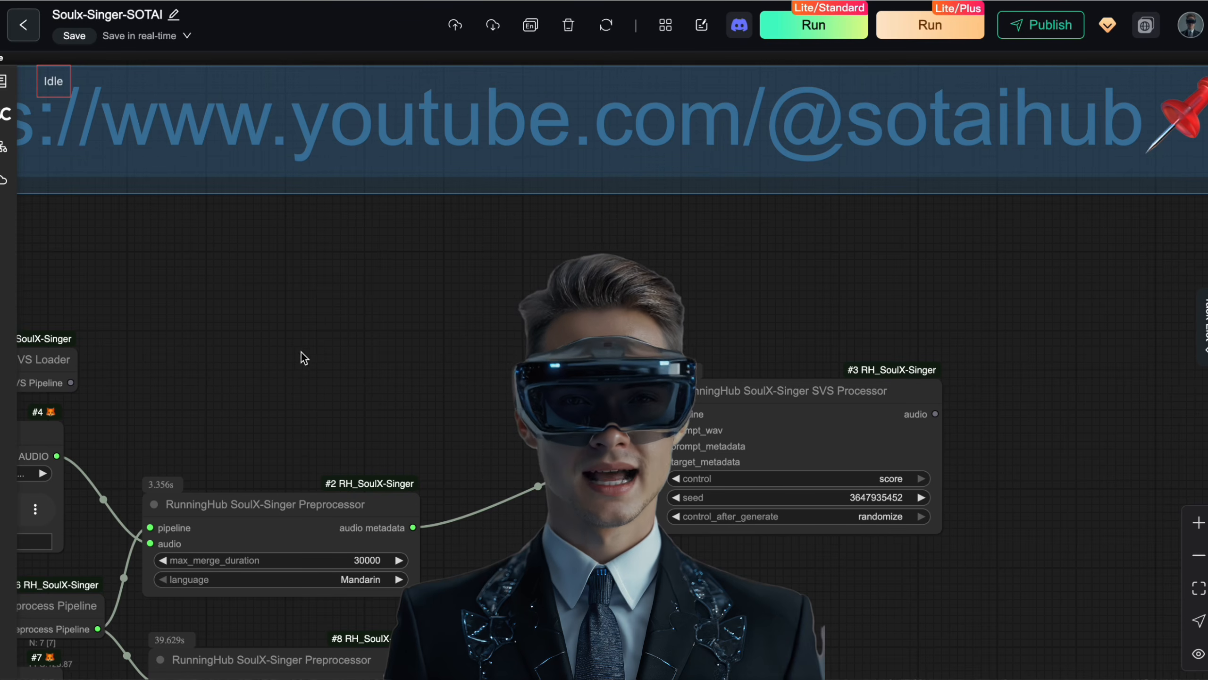
# Connect the SVS Loader's pipeline and node #4's AUDIO output to the SVS Processor's pipeline and prompt_wav inputs
pyautogui.moveTo(70, 383); pyautogui.dragTo(674, 414)
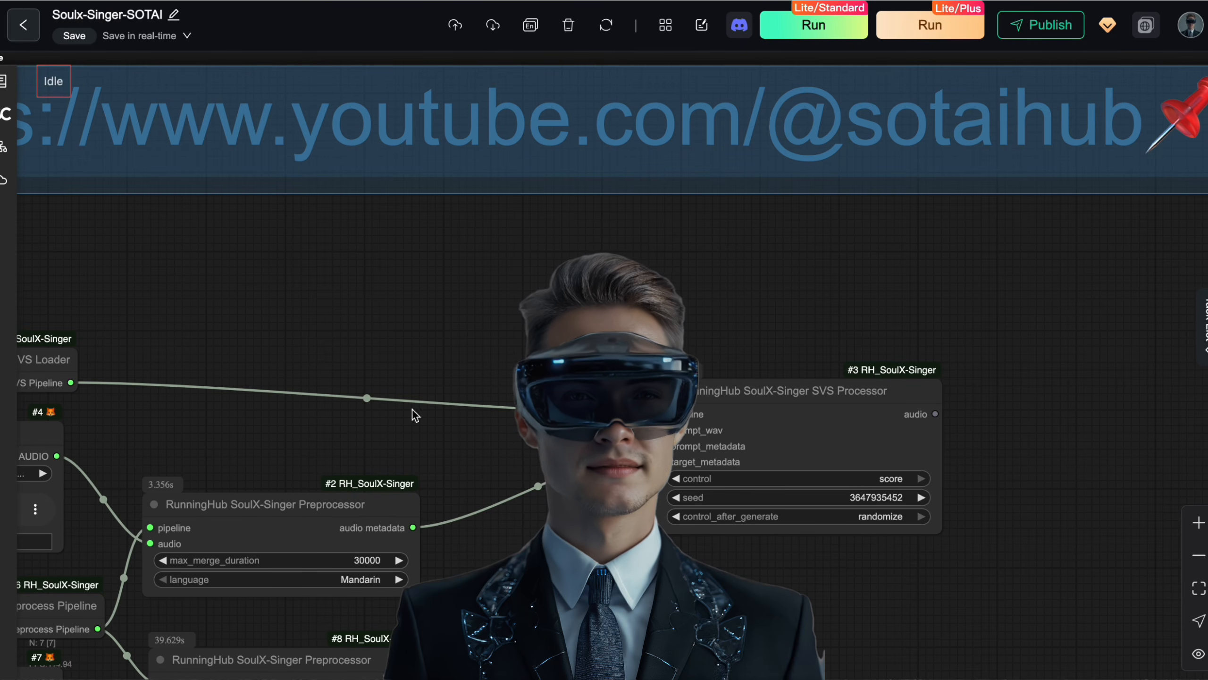
pyautogui.moveTo(57, 456); pyautogui.dragTo(663, 430)
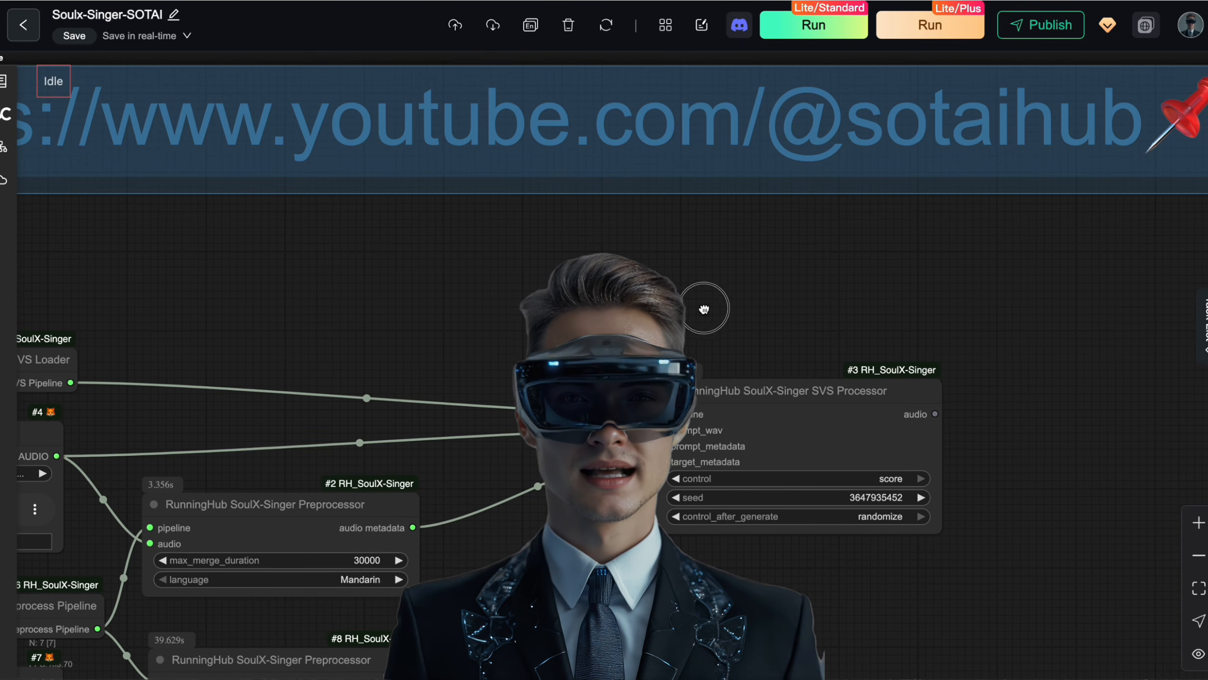
# Add a Comfy Core save audio node beside the SVS Processor and connect it to the processor's audio output
pyautogui.moveTo(722, 314); pyautogui.dragTo(358, 273)
pyautogui.doubleClick(709, 391)
pyautogui.write('sav')
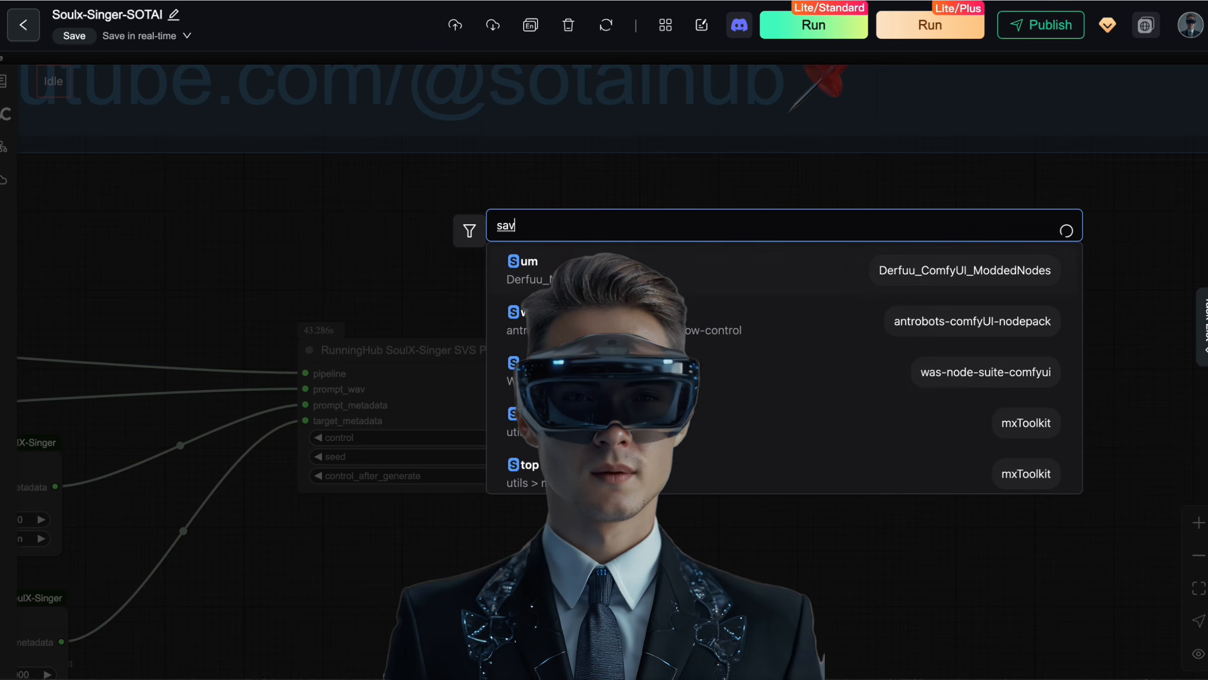
pyautogui.write('e aud')
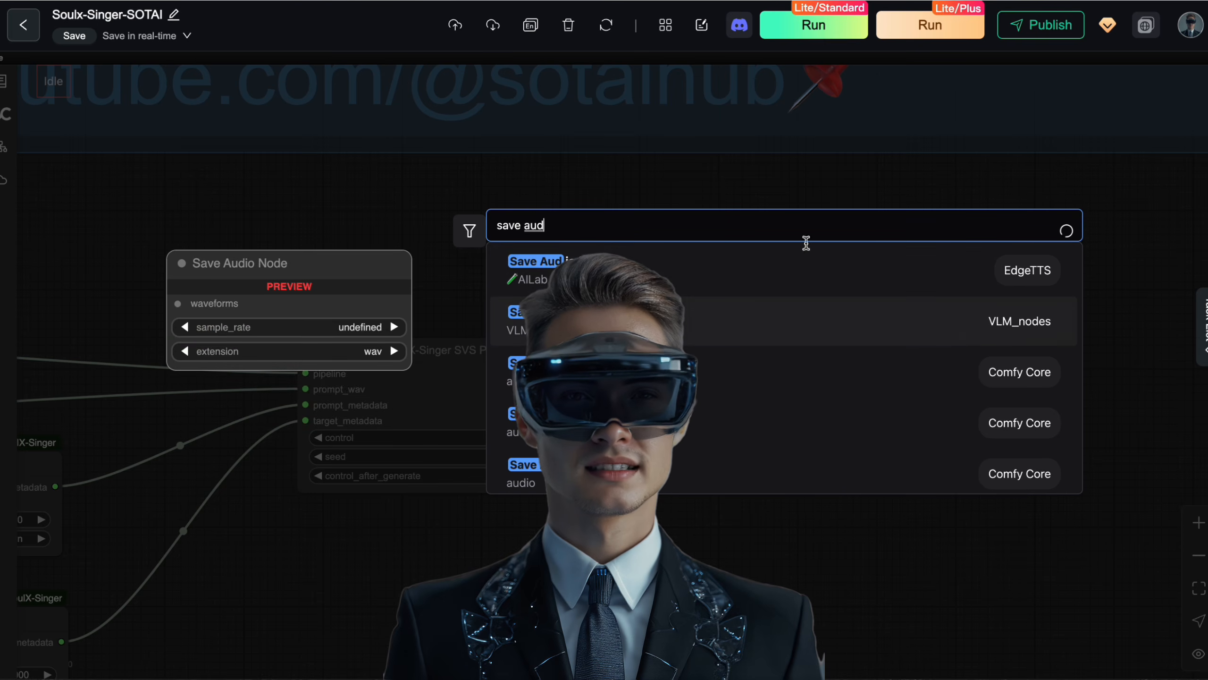
pyautogui.click(705, 382)
pyautogui.moveTo(579, 373); pyautogui.dragTo(689, 416)
pyautogui.moveTo(763, 398); pyautogui.dragTo(769, 360)
pyautogui.moveTo(701, 512); pyautogui.dragTo(859, 531)
pyautogui.scroll(-1, 777, 535)
pyautogui.click(859, 532)
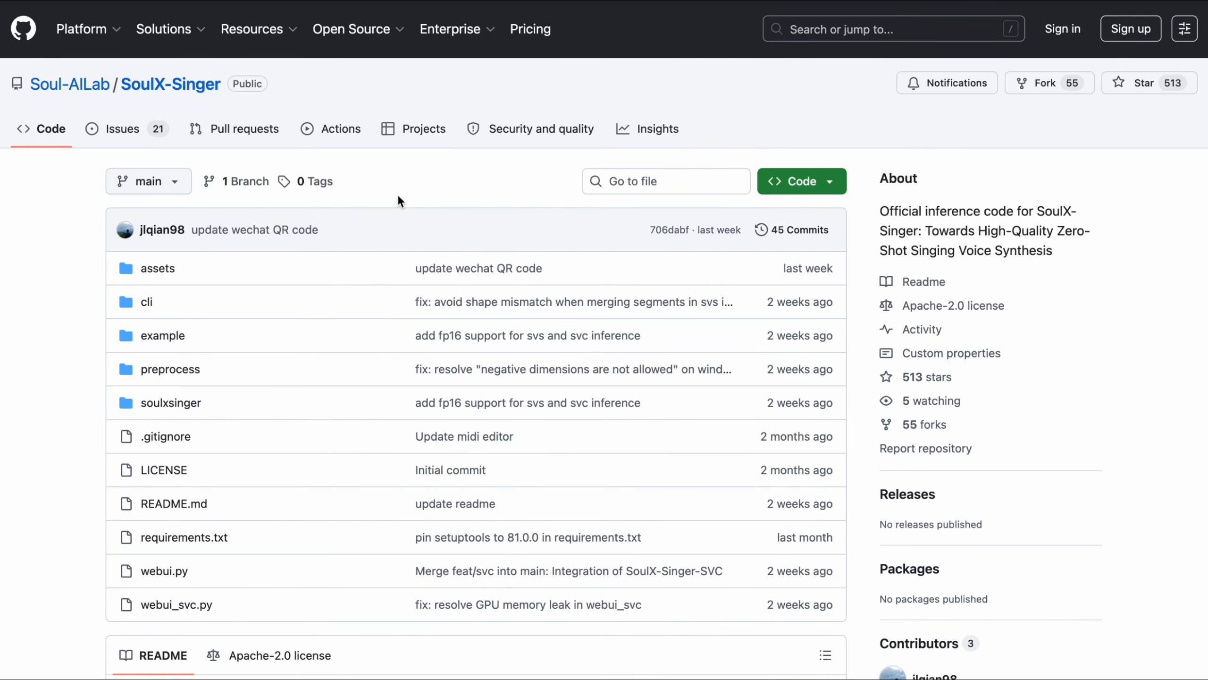
# Look over the Soul-AILab/SoulX-Singer repository, its owner's profile card and its README down to Key Features
pyautogui.scroll(-1, 398, 196)
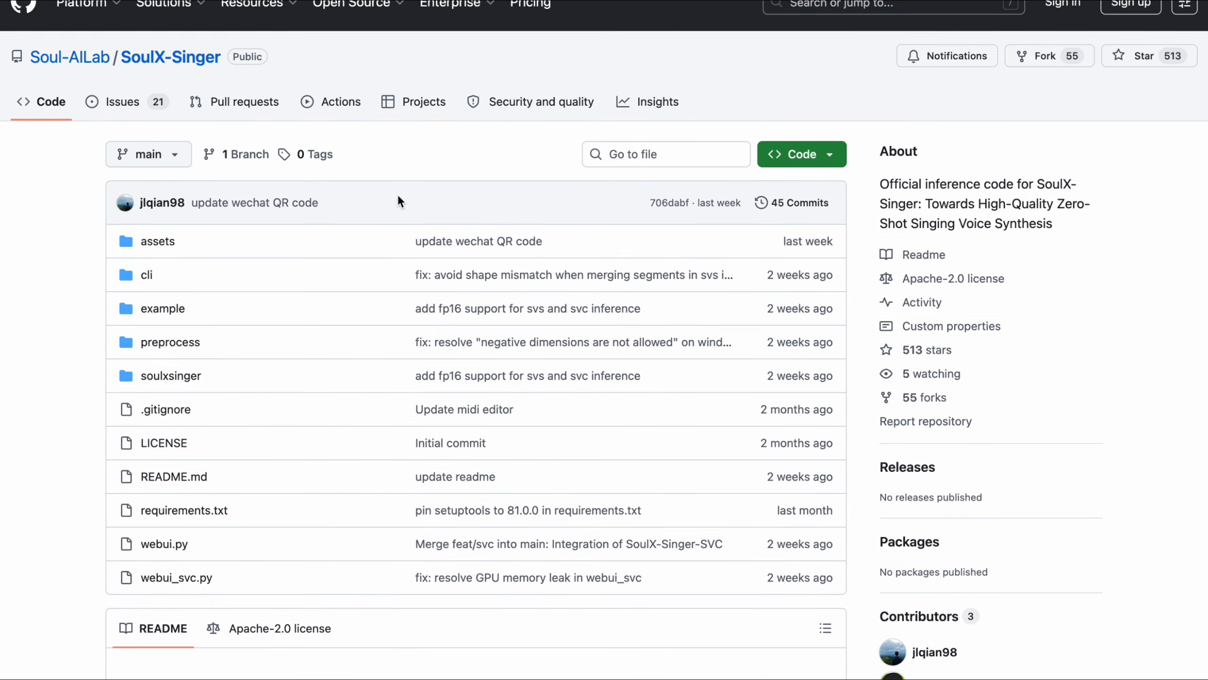
pyautogui.scroll(1, 398, 196)
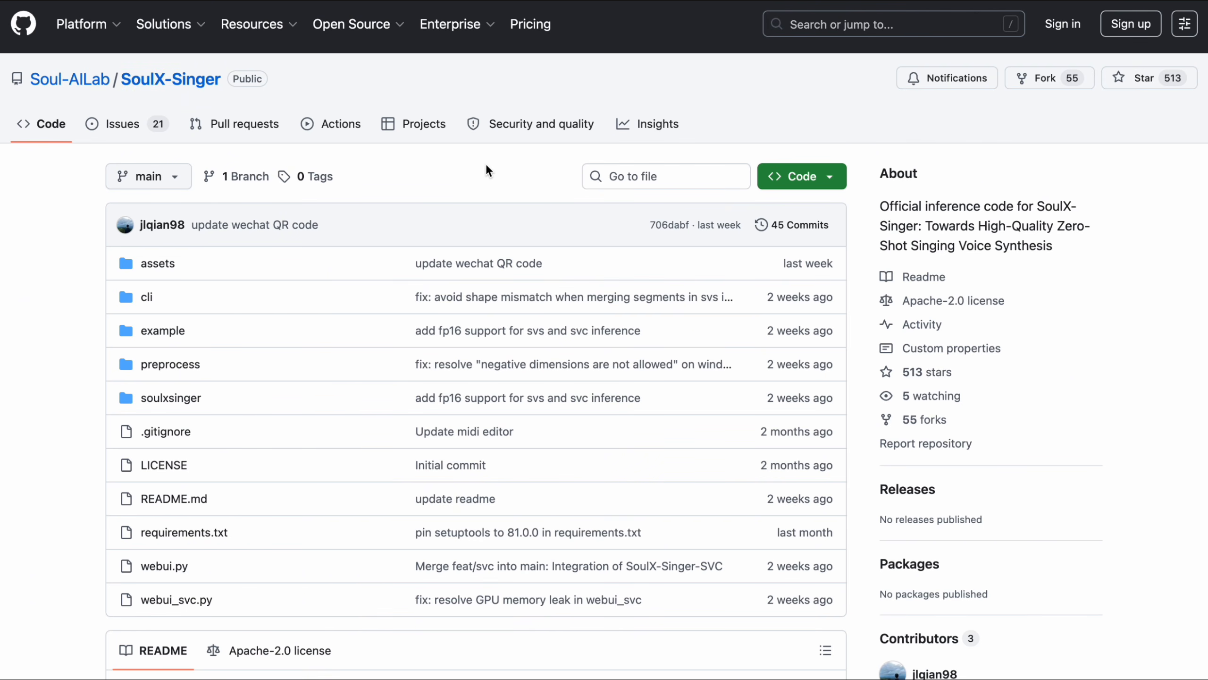
pyautogui.scroll(-1, 486, 165)
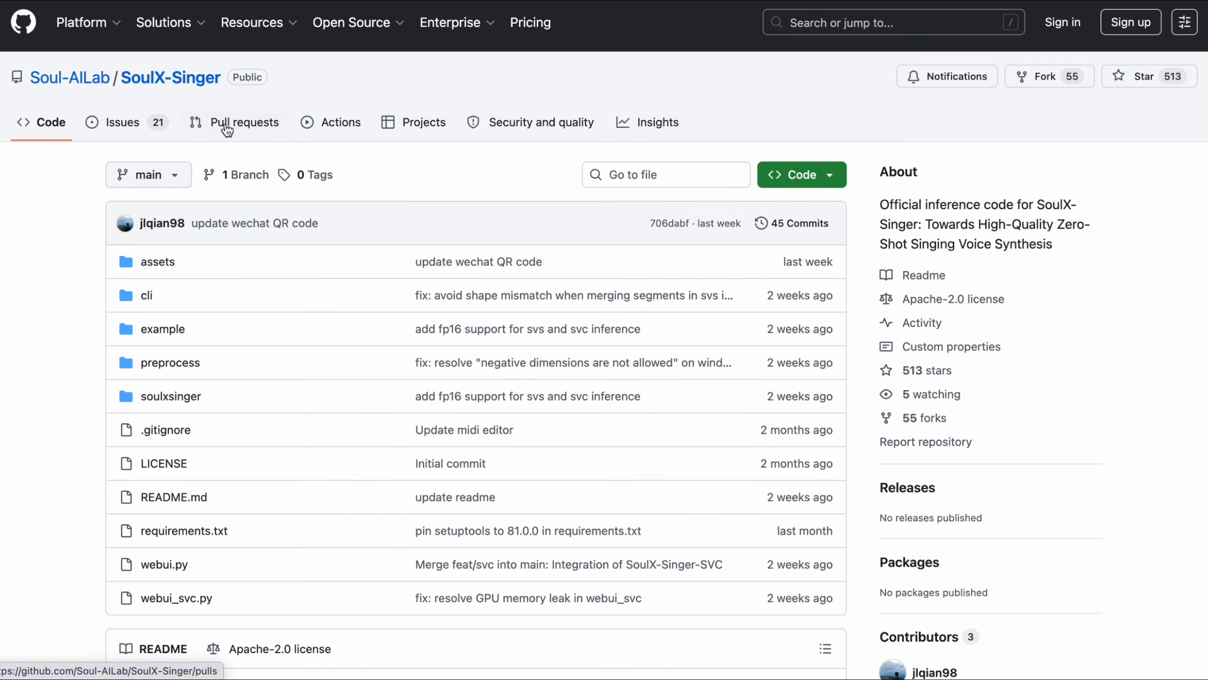
pyautogui.moveTo(66, 84)
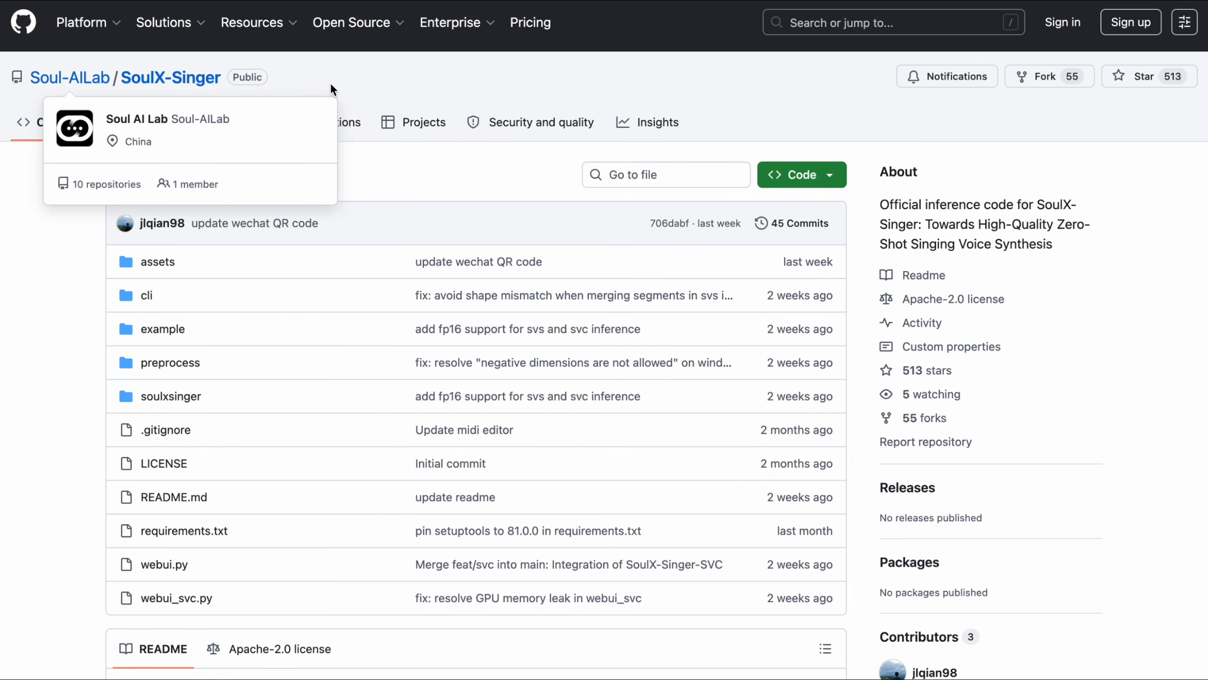
pyautogui.scroll(-3, 492, 308)
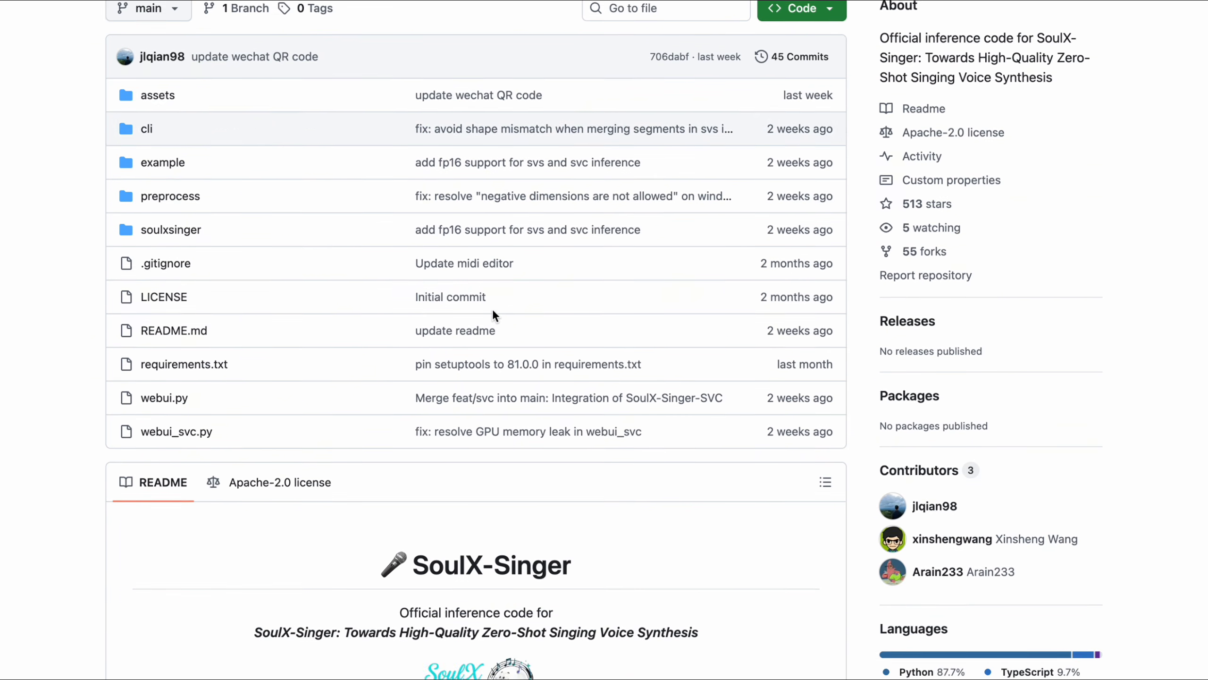
pyautogui.scroll(-5, 493, 308)
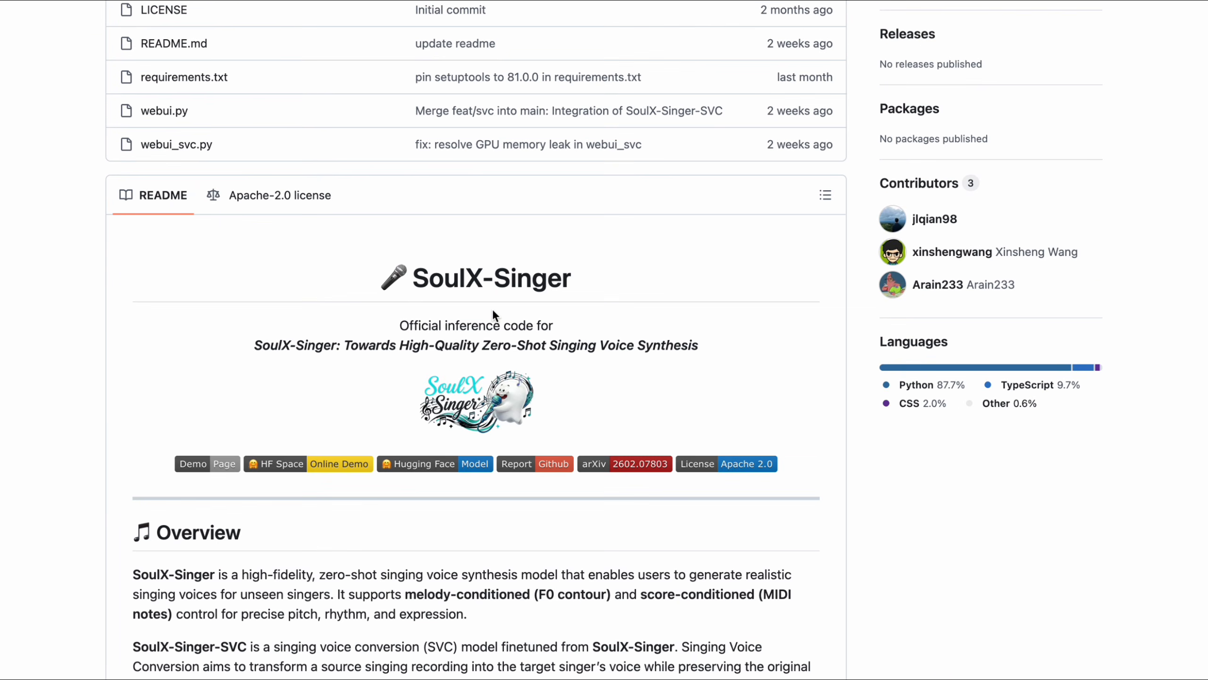
pyautogui.scroll(-5, 493, 307)
pyautogui.scroll(-4, 526, 284)
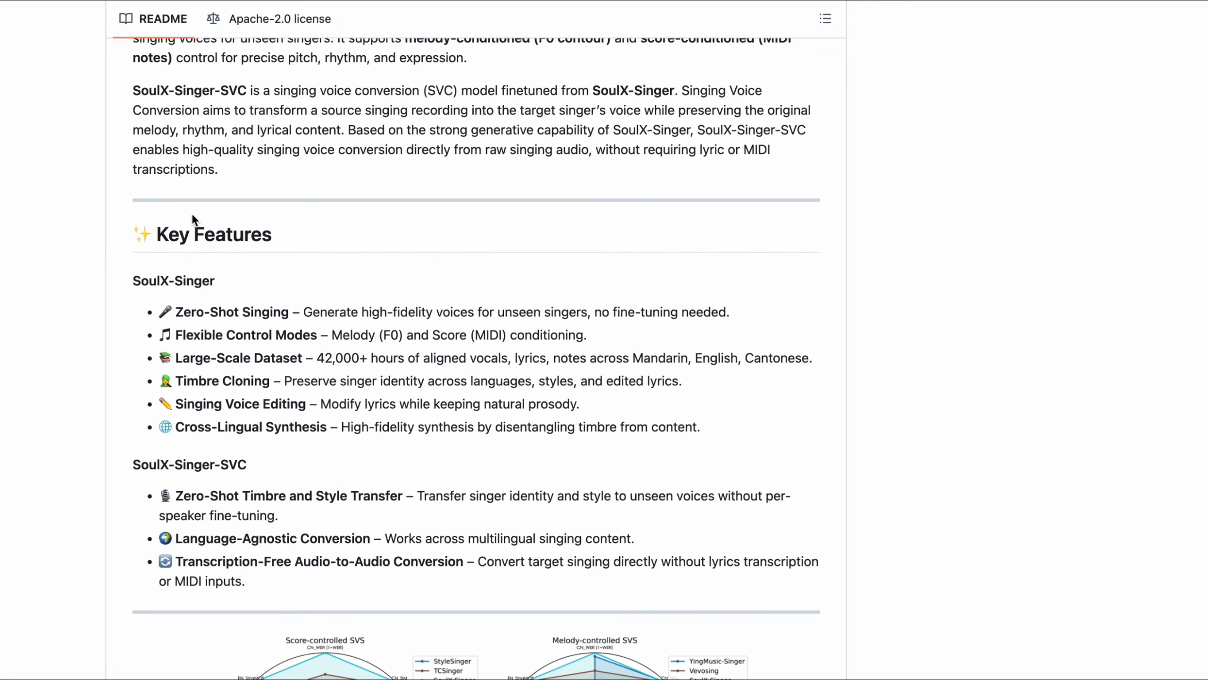
# Examine the README's Key Features, highlighting the heading and the Zero-Shot Singing and Large-Scale Dataset entries
pyautogui.moveTo(157, 231); pyautogui.dragTo(270, 241)
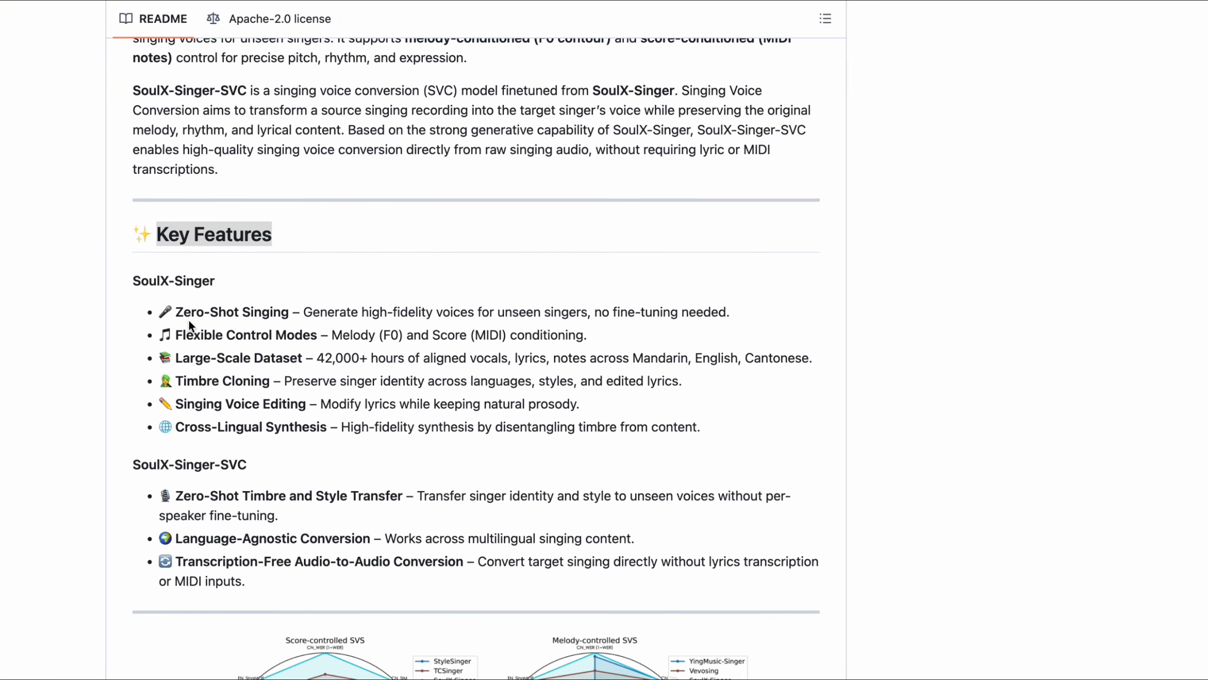
pyautogui.moveTo(178, 312); pyautogui.dragTo(728, 313)
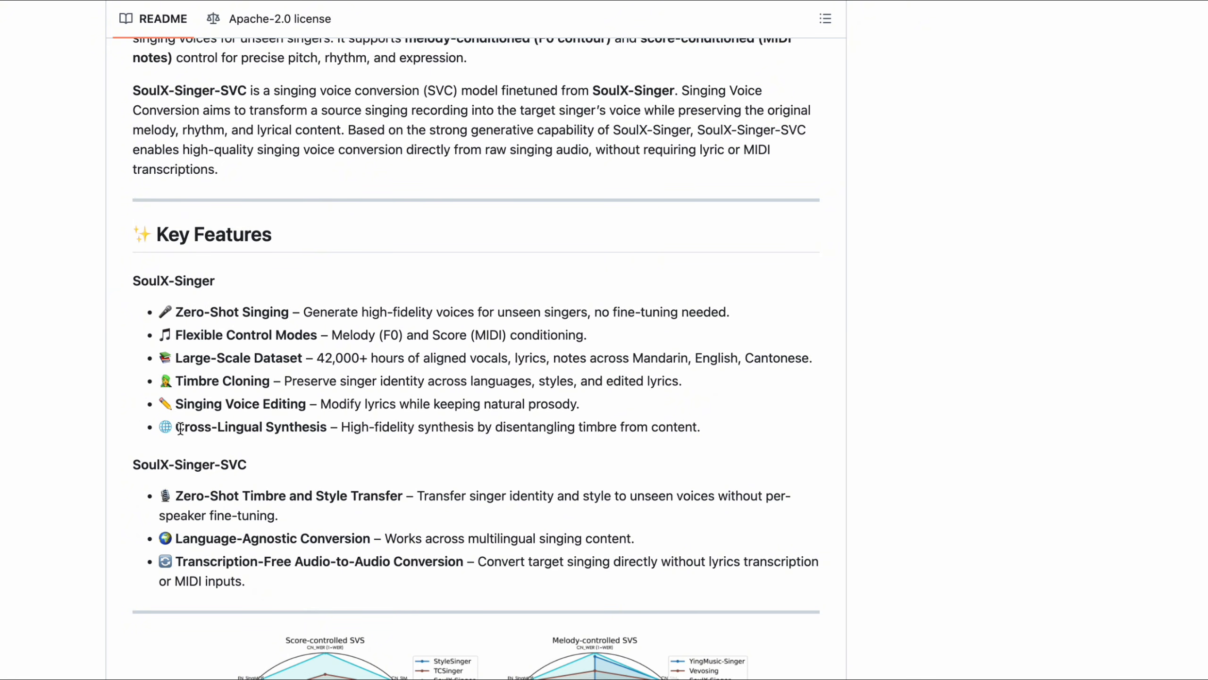
pyautogui.moveTo(178, 360); pyautogui.dragTo(825, 369)
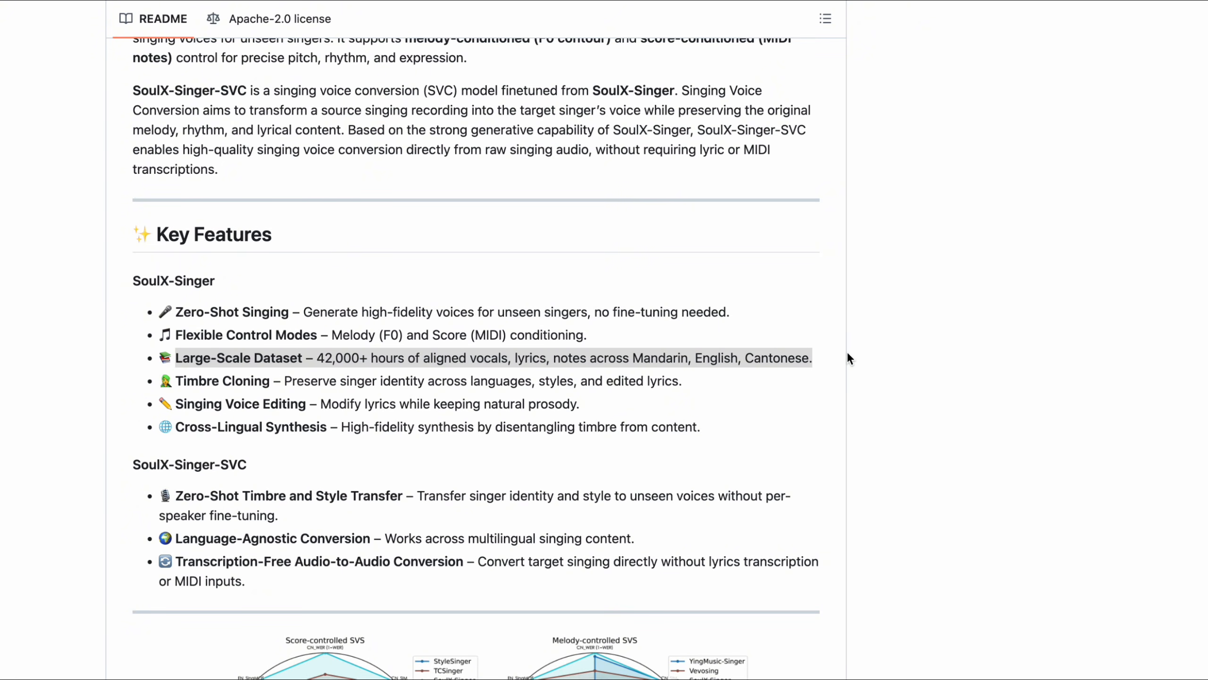
pyautogui.scroll(-1, 848, 354)
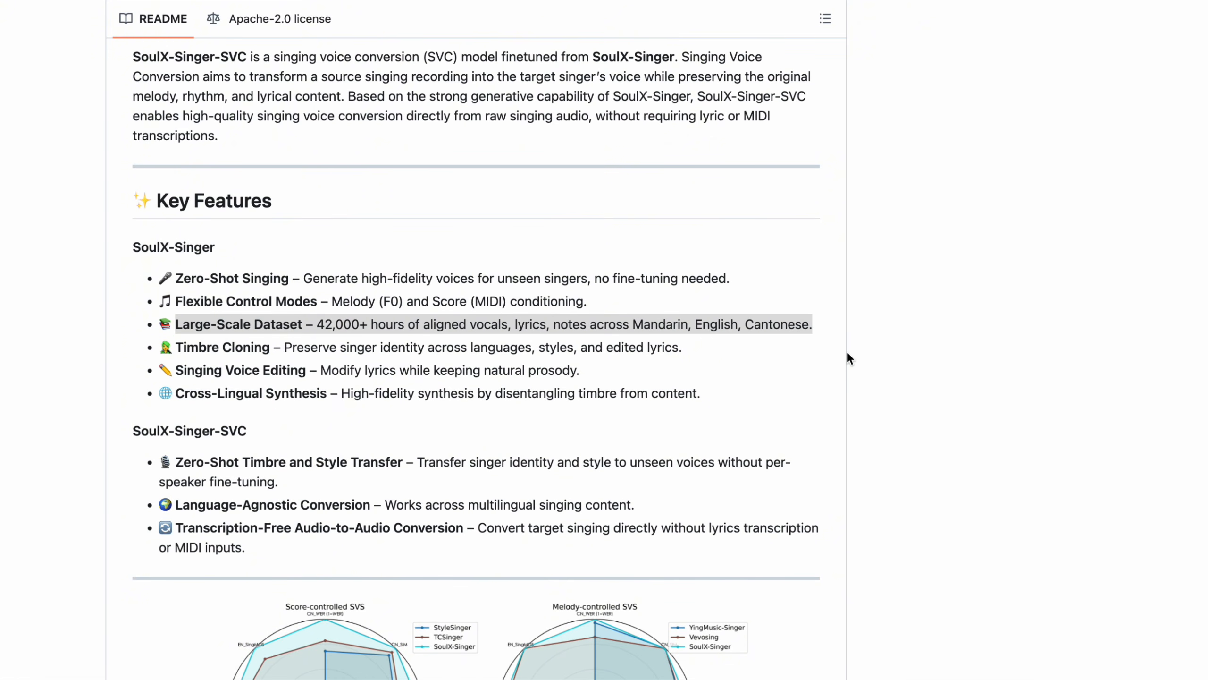
pyautogui.scroll(-2, 848, 355)
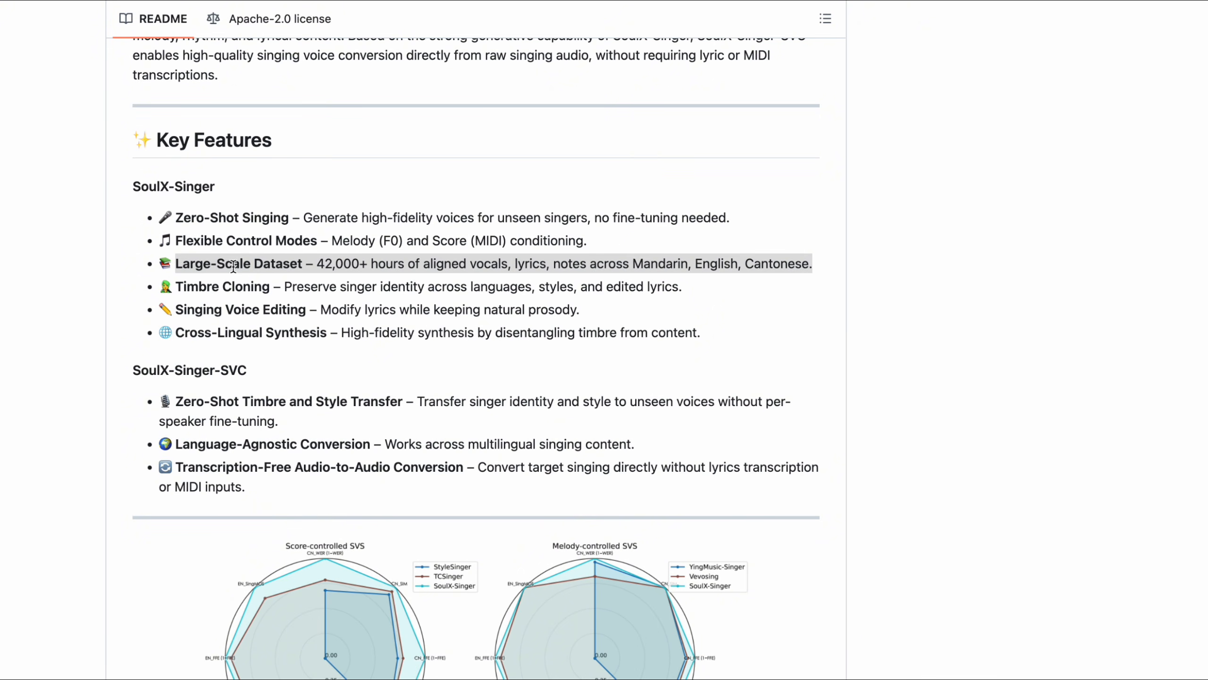
# Examine the Timbre Cloning feature, highlighting its name and key words in its description such as singer, languages, styles and lyrics
pyautogui.click(129, 280)
pyautogui.moveTo(177, 288)
pyautogui.mouseDown()
pyautogui.moveTo(284, 288)
pyautogui.moveTo(272, 288)
pyautogui.mouseUp()
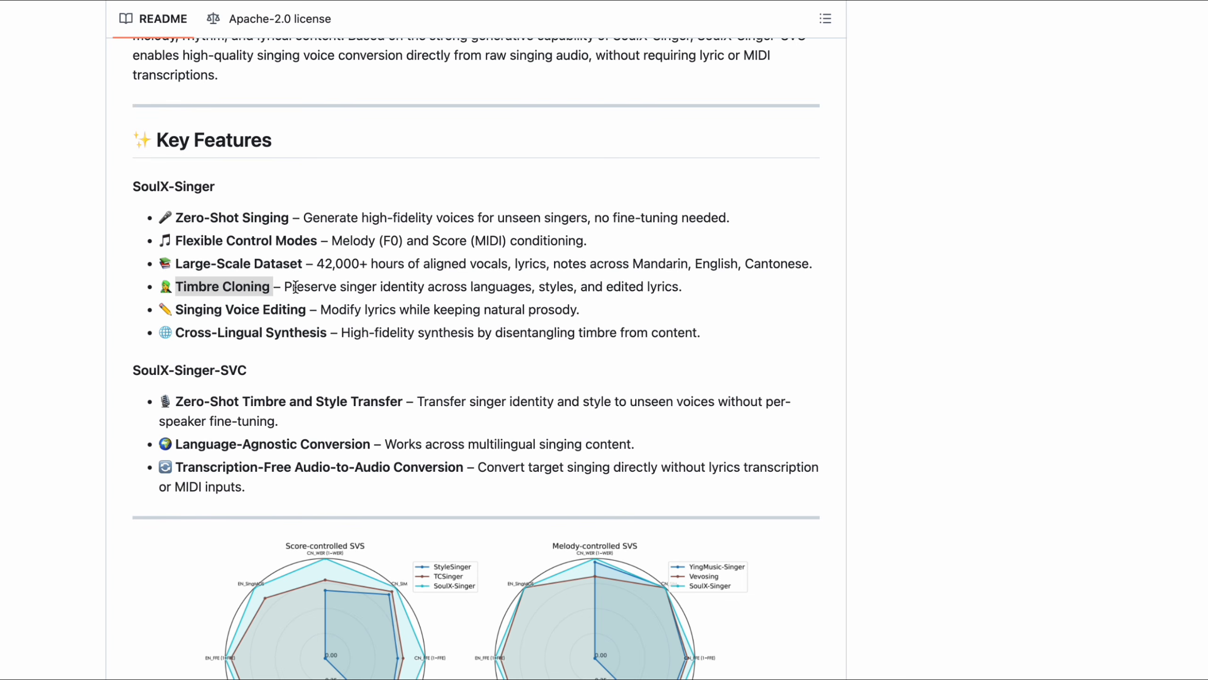
pyautogui.doubleClick(365, 289)
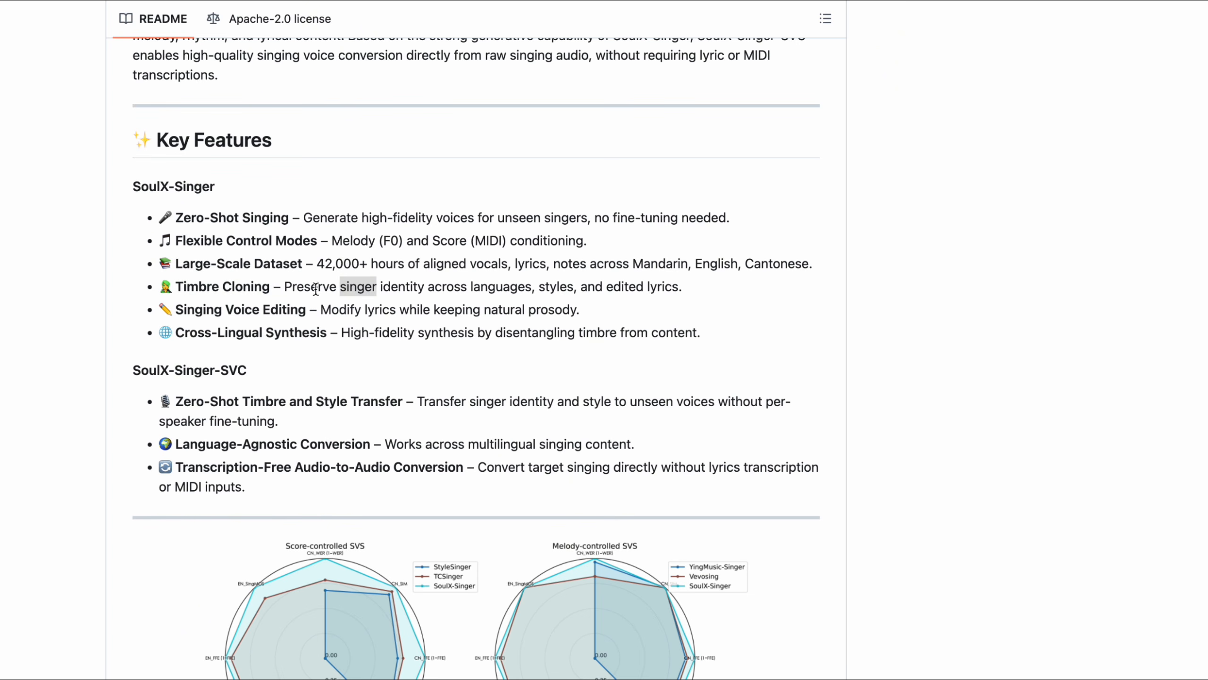
pyautogui.click(292, 288)
pyautogui.moveTo(287, 288); pyautogui.dragTo(707, 339)
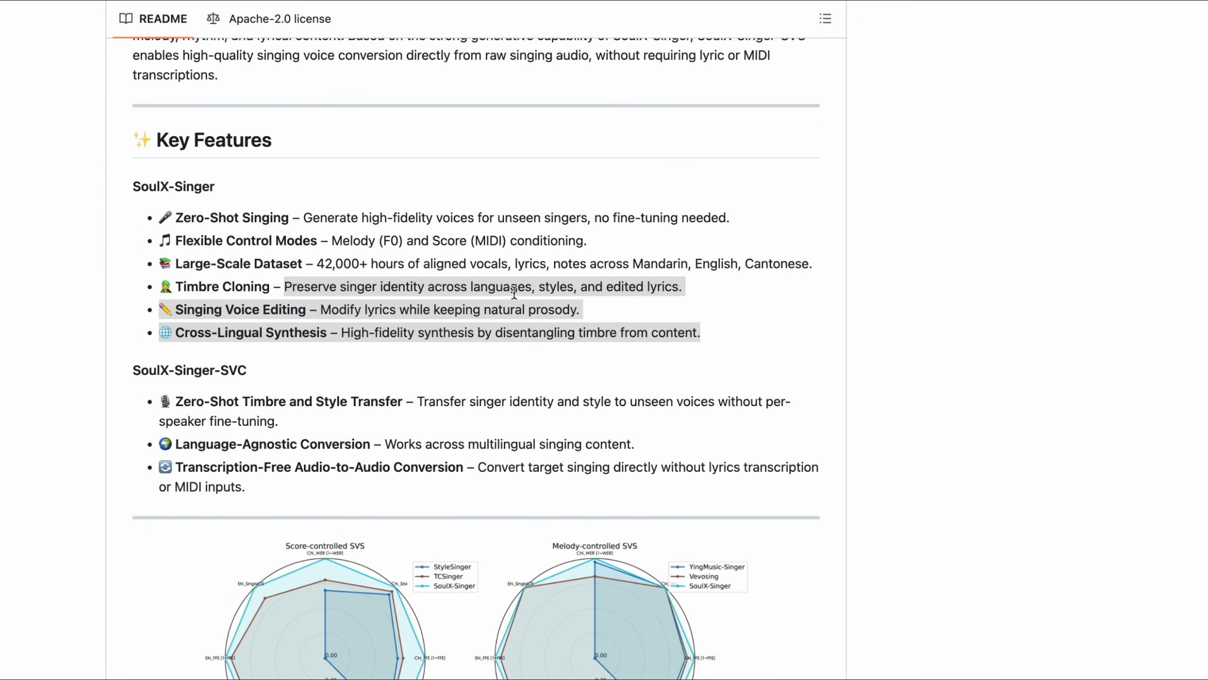
pyautogui.doubleClick(482, 286)
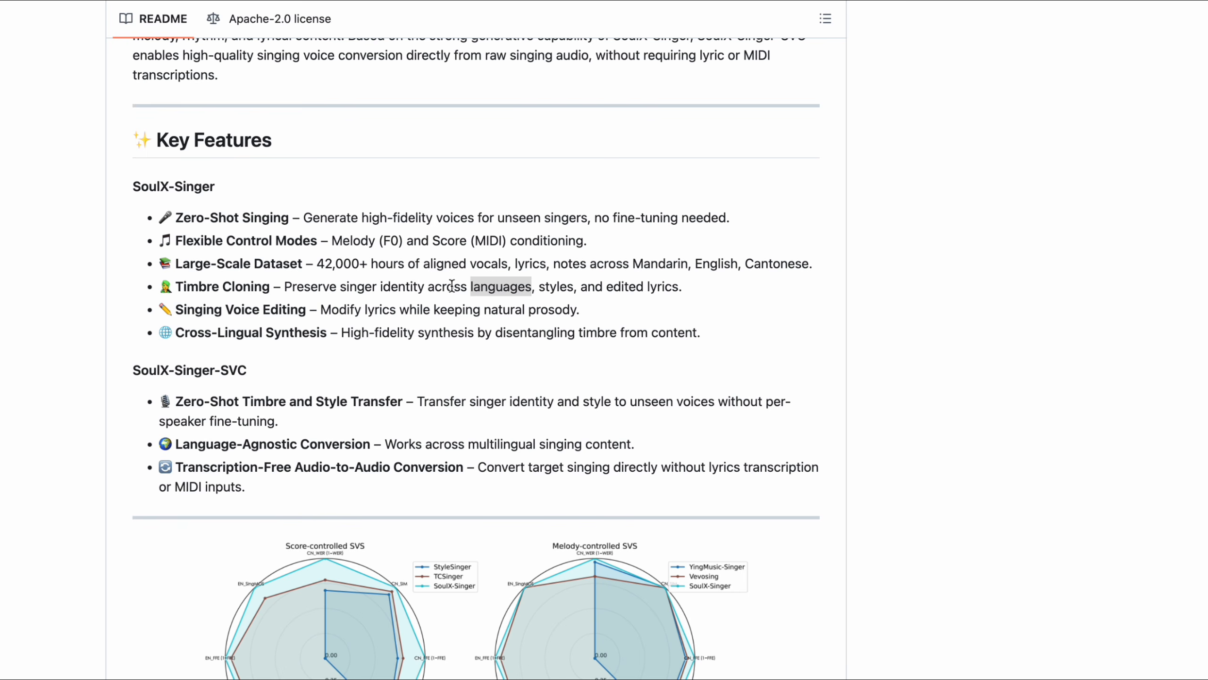
pyautogui.doubleClick(552, 287)
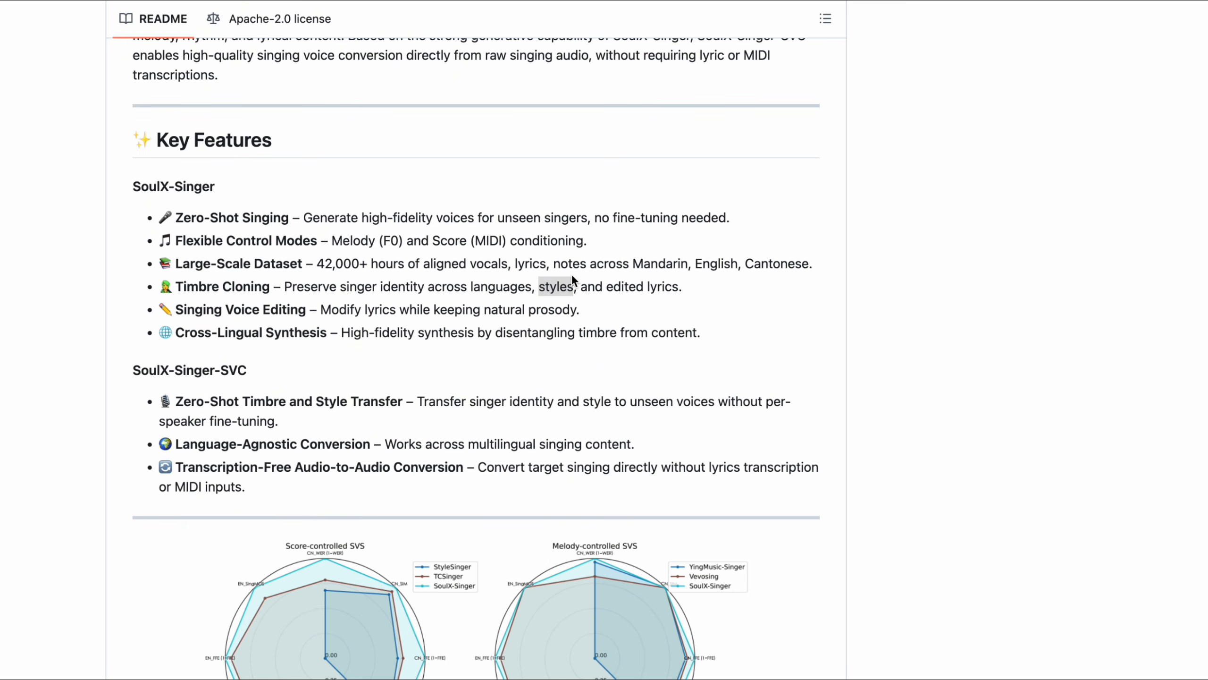
pyautogui.doubleClick(653, 288)
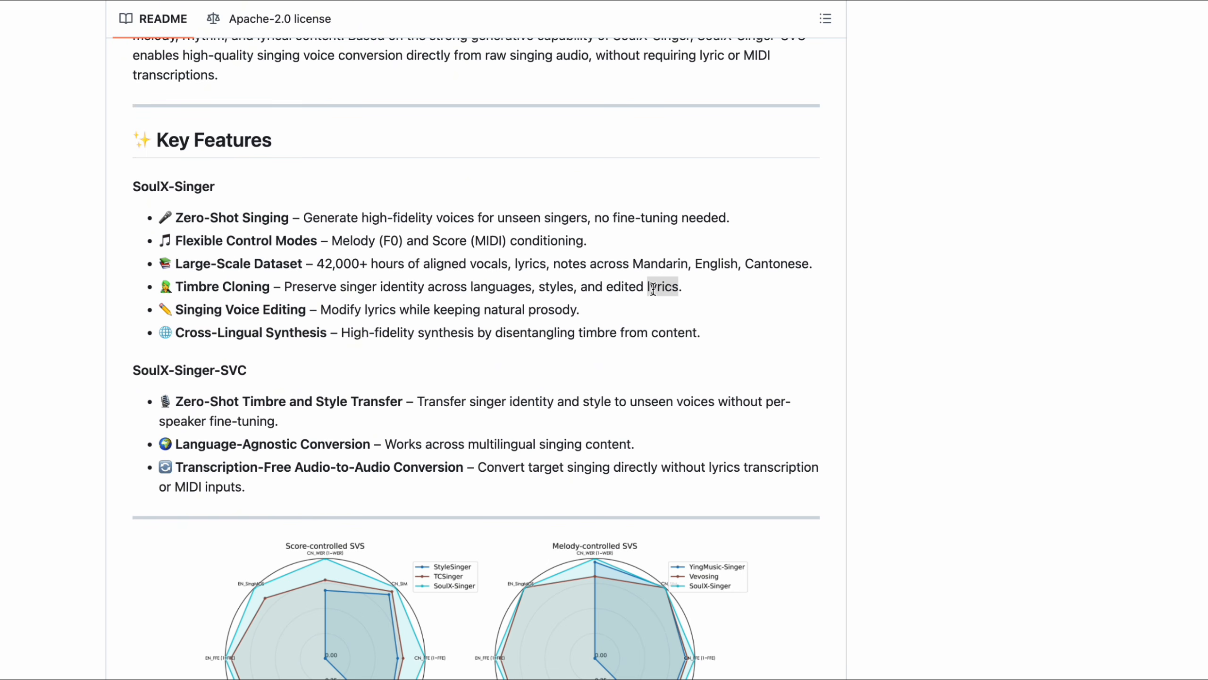
pyautogui.doubleClick(552, 288)
pyautogui.doubleClick(439, 289)
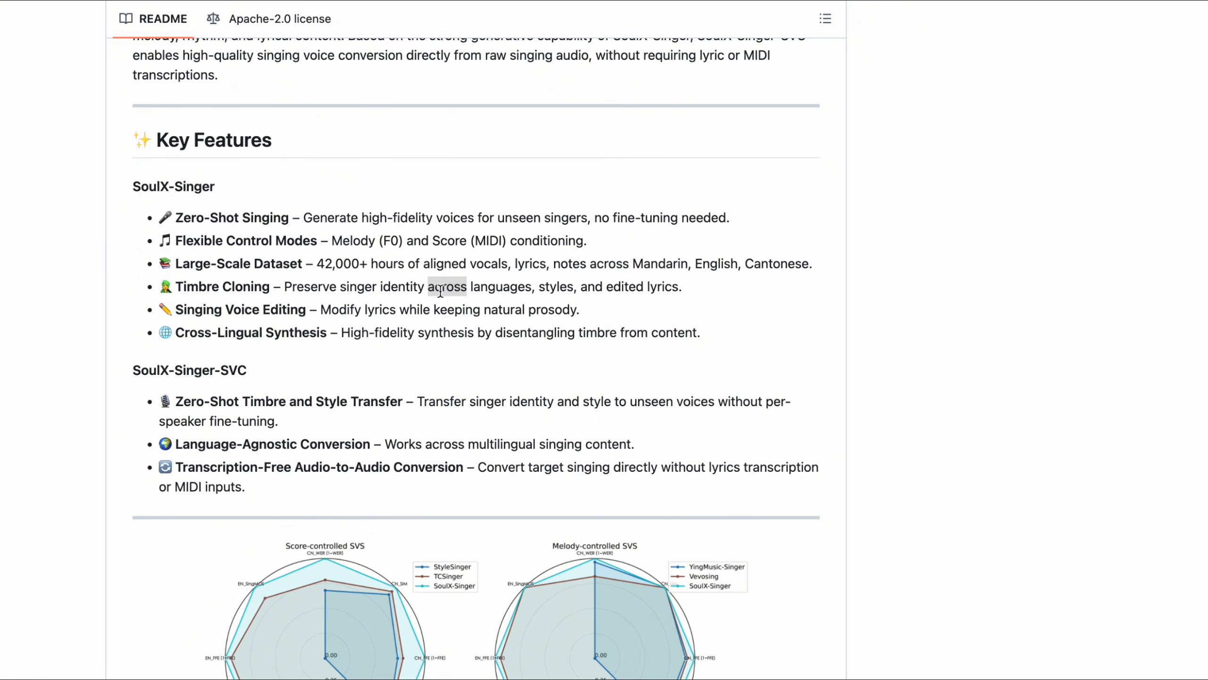
pyautogui.click(351, 339)
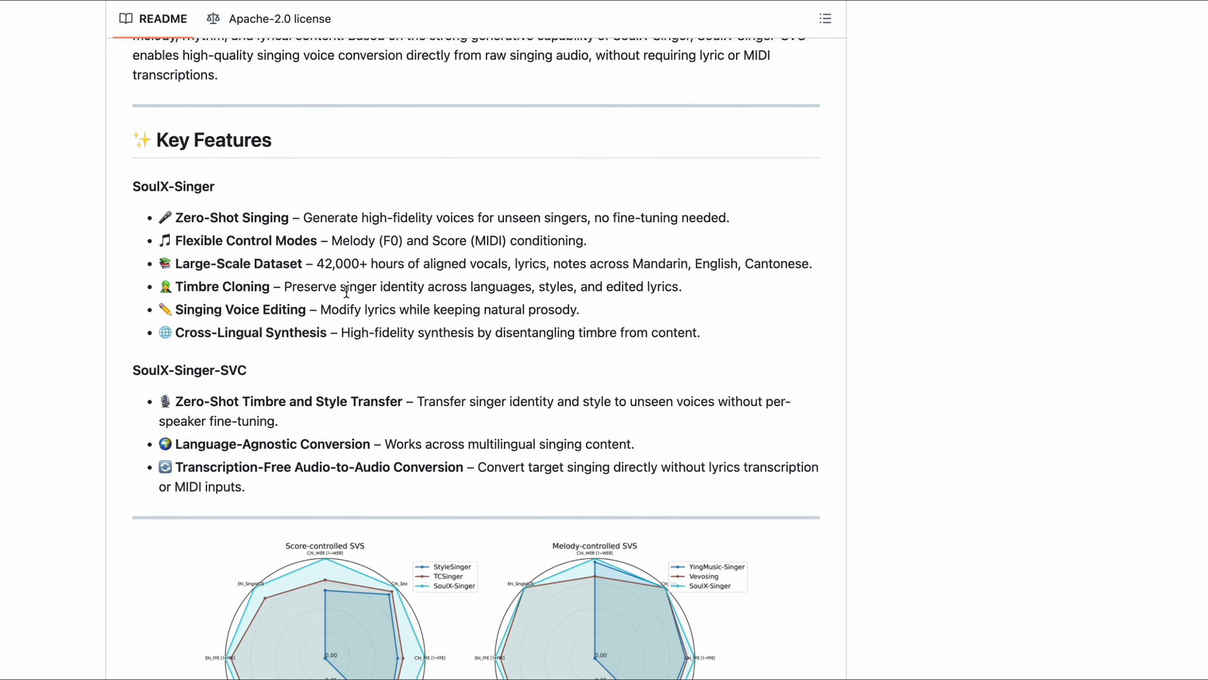
pyautogui.scroll(1, 346, 291)
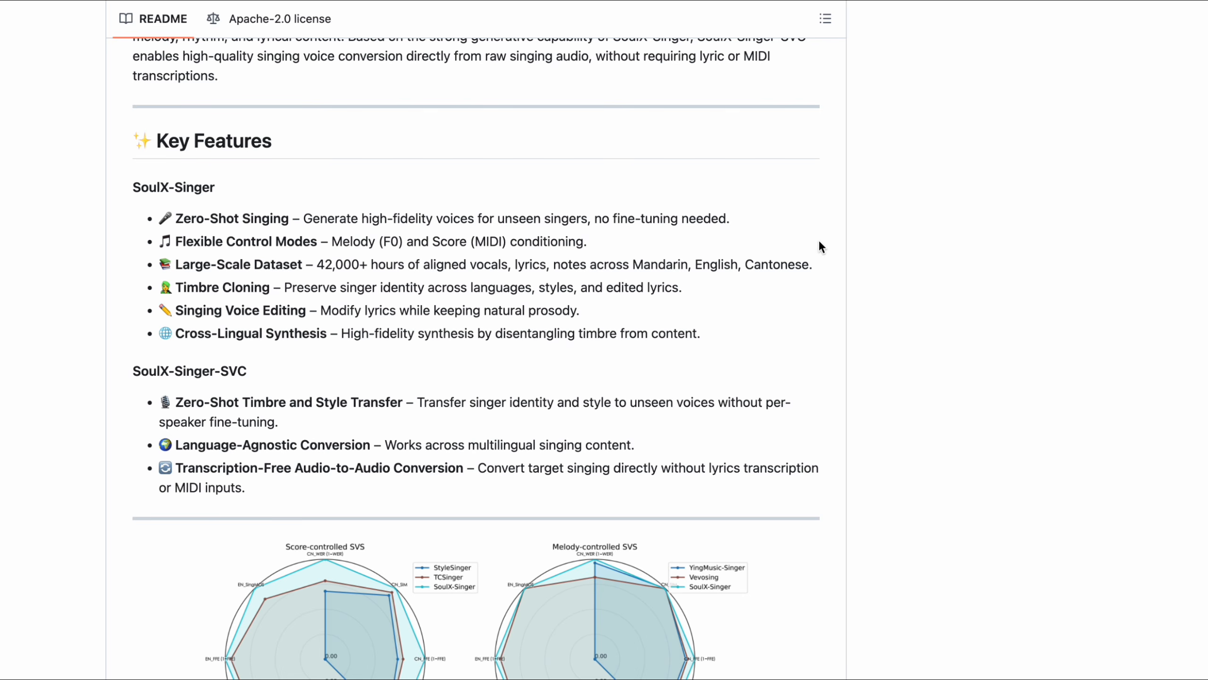
pyautogui.moveTo(601, 179); pyautogui.dragTo(487, 211)
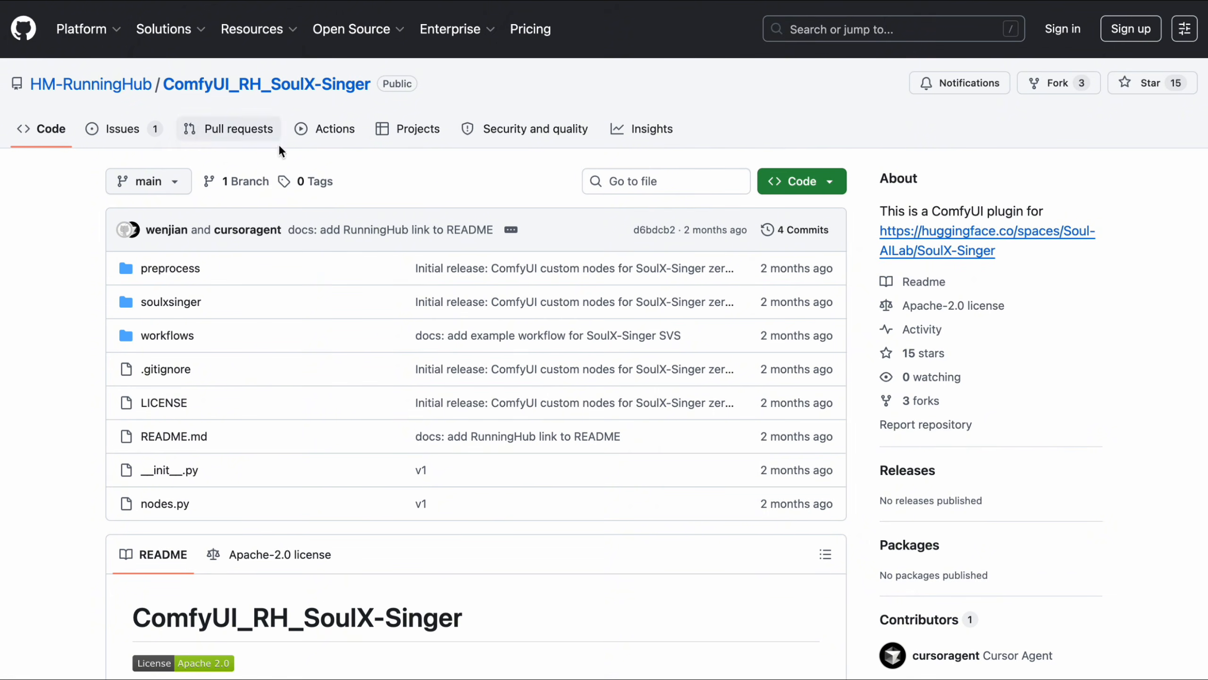
# Look over the HM-RunningHub/ComfyUI_RH_SoulX-Singer repository from its file list through the README title, highlighting the title, and down to Features
pyautogui.scroll(-10, 431, 186)
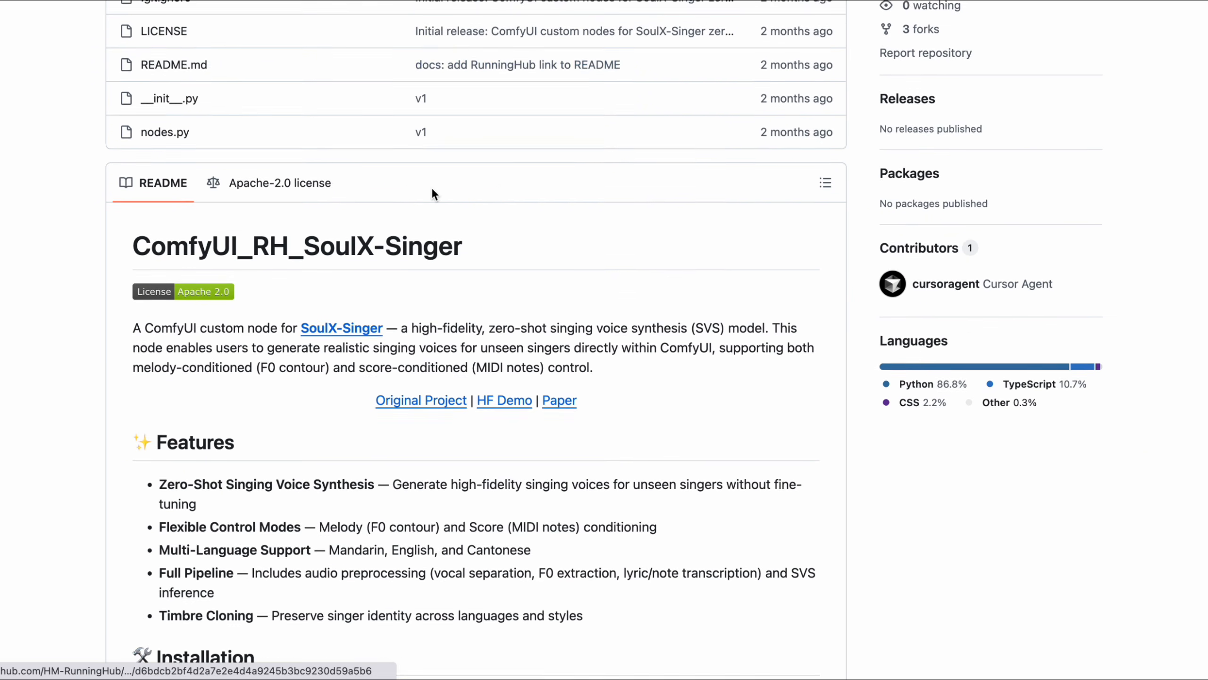
pyautogui.scroll(-2, 478, 190)
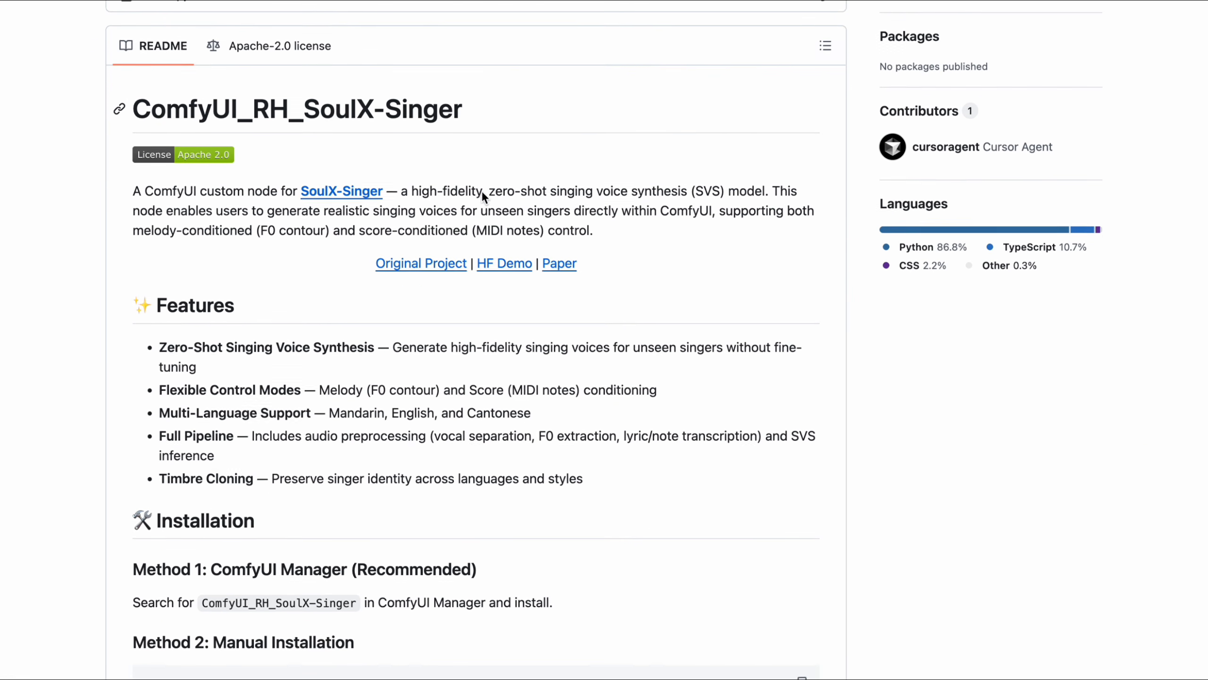
pyautogui.tripleClick(143, 112)
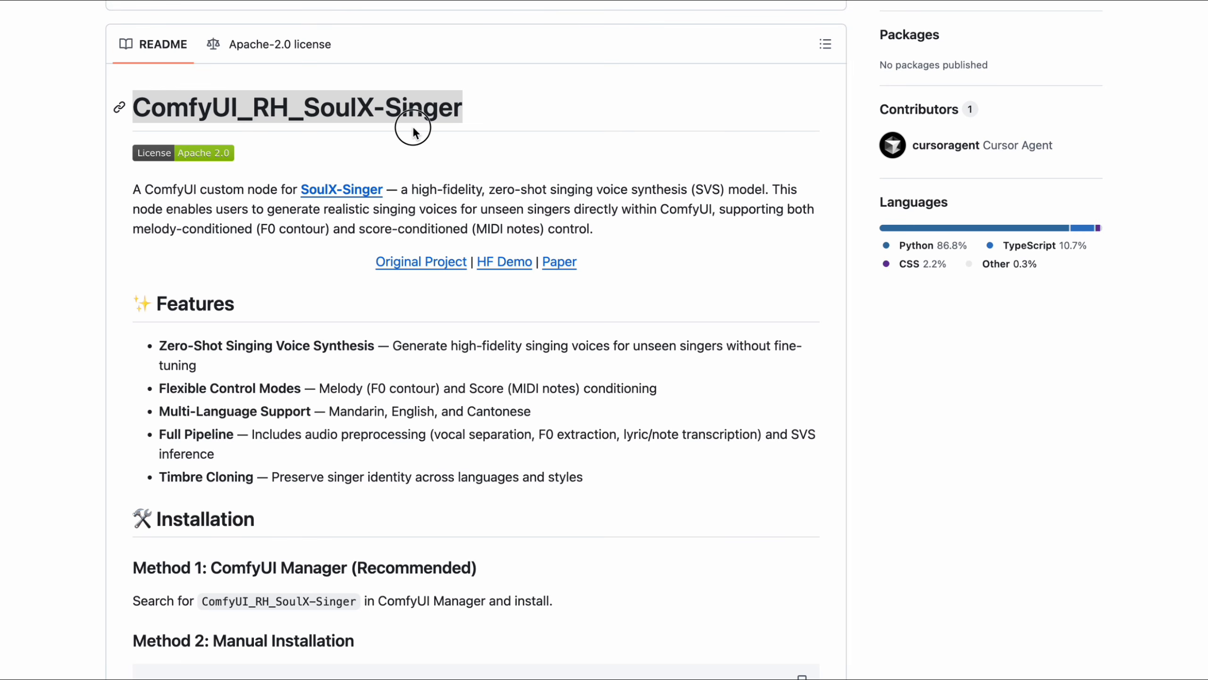
pyautogui.click(505, 138)
pyautogui.scroll(-1, 505, 138)
pyautogui.scroll(-4, 505, 138)
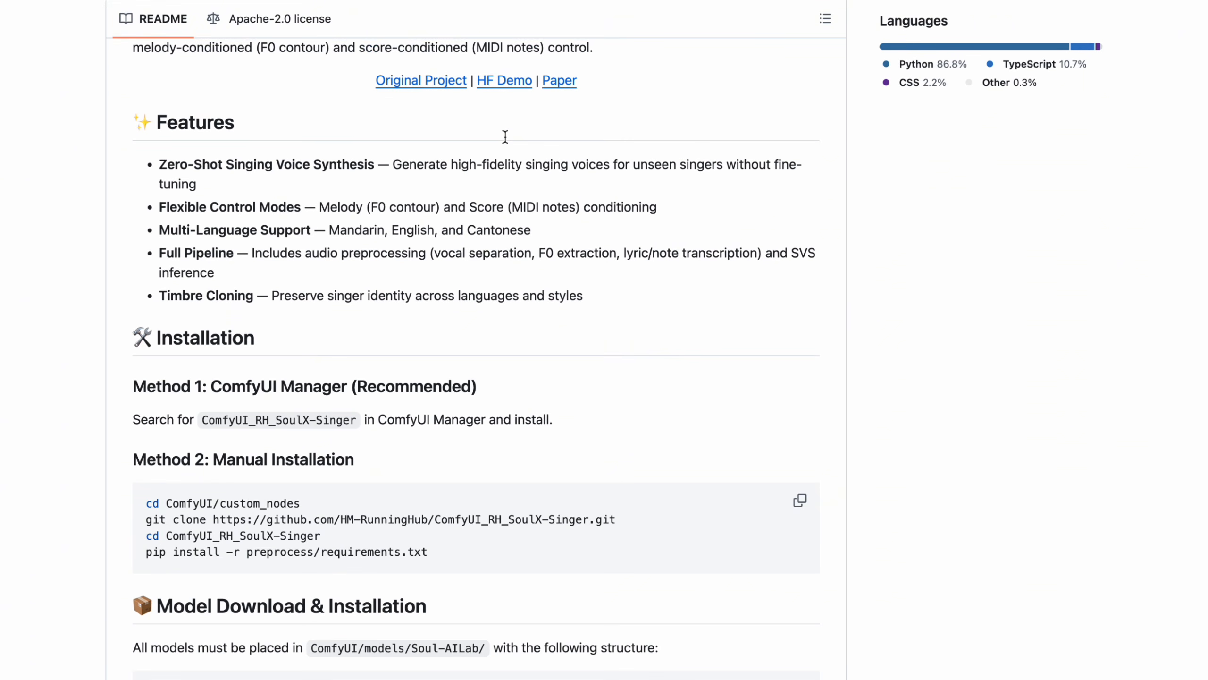
# Examine the Installation section, highlighting its heading and the Method 1: ComfyUI Manager instructions
pyautogui.scroll(-1, 505, 138)
pyautogui.scroll(-3, 516, 239)
pyautogui.scroll(-1, 515, 239)
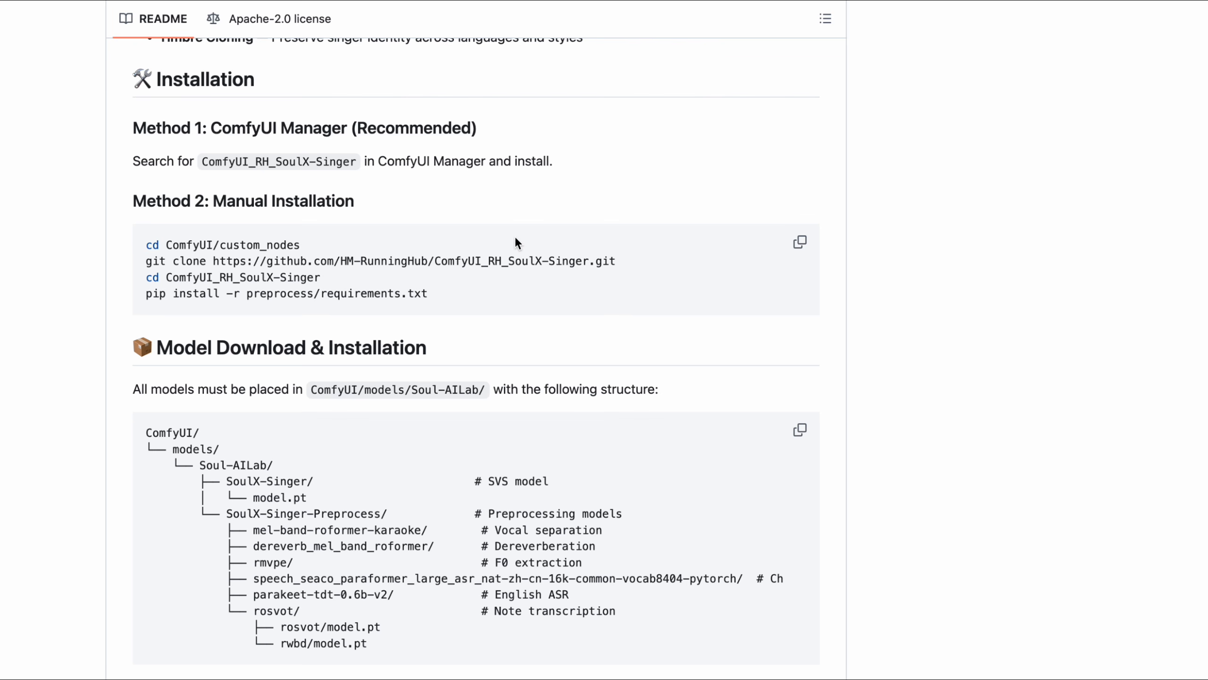
pyautogui.tripleClick(185, 78)
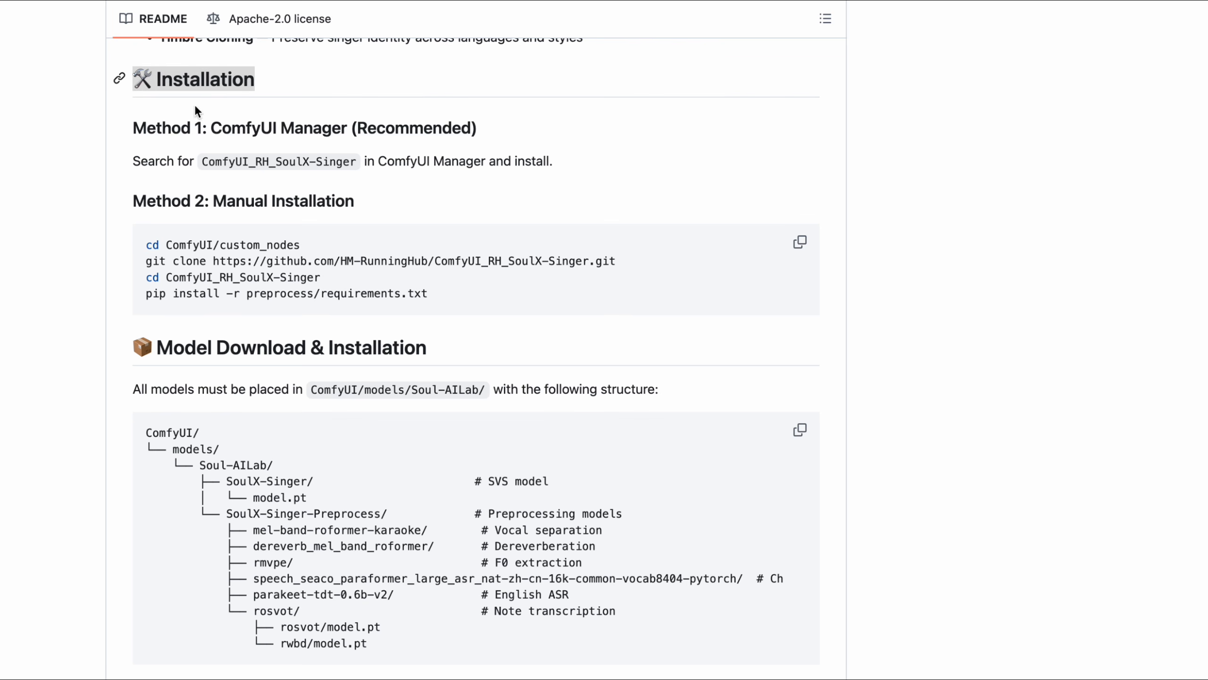
pyautogui.click(166, 127)
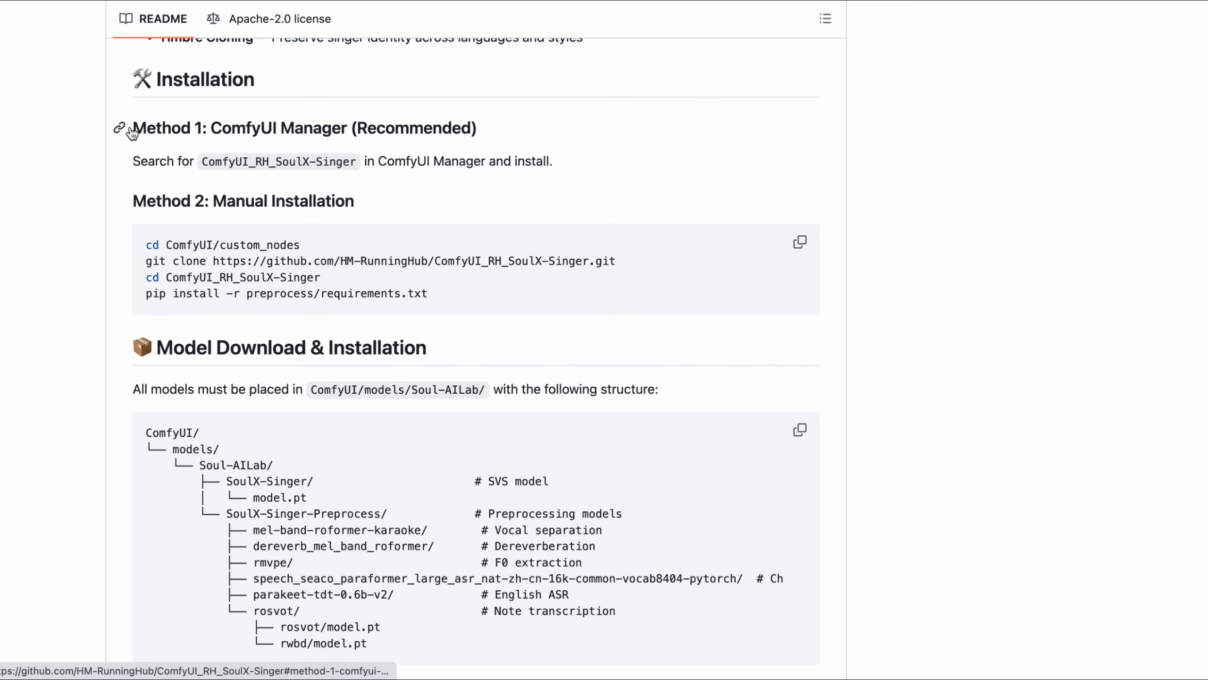
pyautogui.moveTo(137, 126); pyautogui.dragTo(574, 175)
pyautogui.click(374, 154)
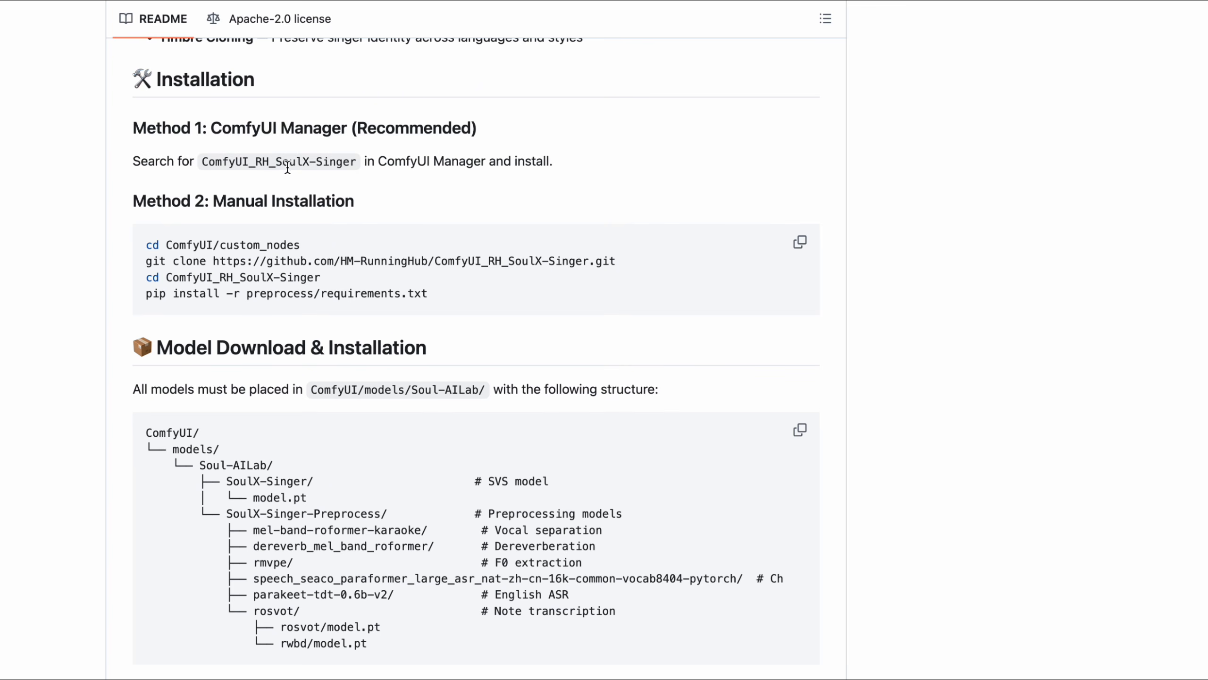
# Examine Method 2: Manual Installation, highlighting its heading, the custom_nodes folder and the git clone and pip install commands
pyautogui.scroll(-1, 442, 202)
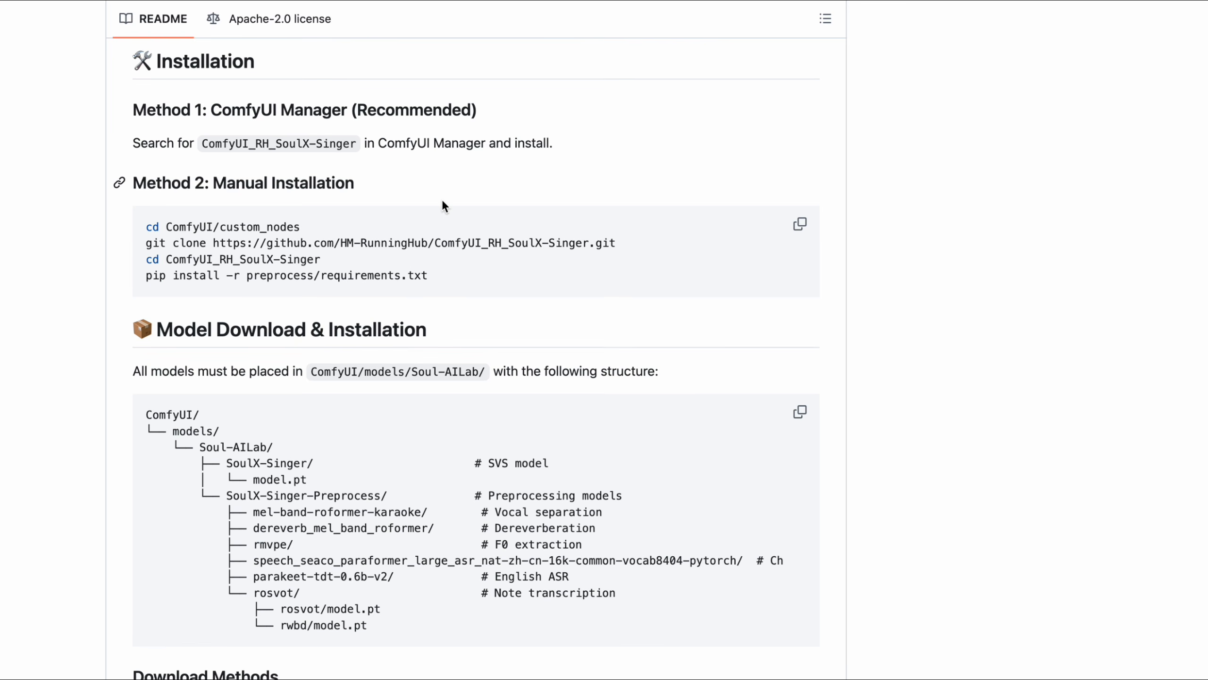
pyautogui.moveTo(214, 184); pyautogui.dragTo(281, 222)
pyautogui.doubleClick(259, 227)
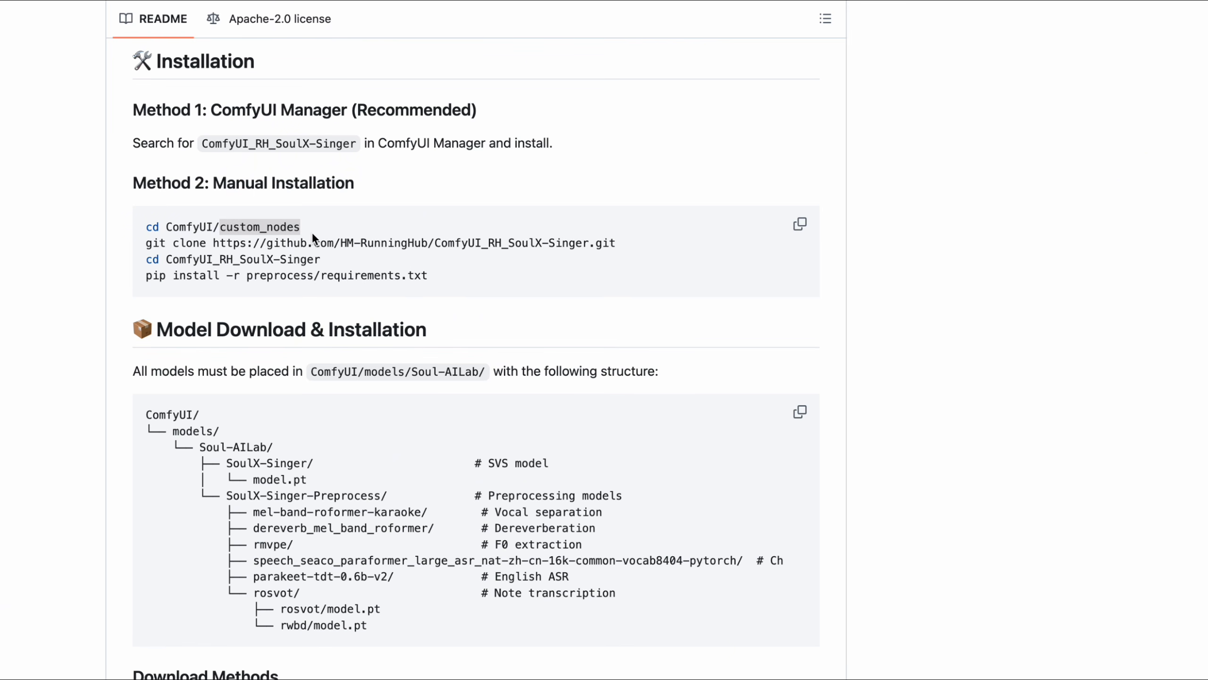
pyautogui.scroll(-3, 437, 260)
pyautogui.click(267, 214)
pyautogui.moveTo(145, 184)
pyautogui.mouseDown()
pyautogui.moveTo(315, 202)
pyautogui.moveTo(381, 233)
pyautogui.mouseUp()
pyautogui.click(410, 242)
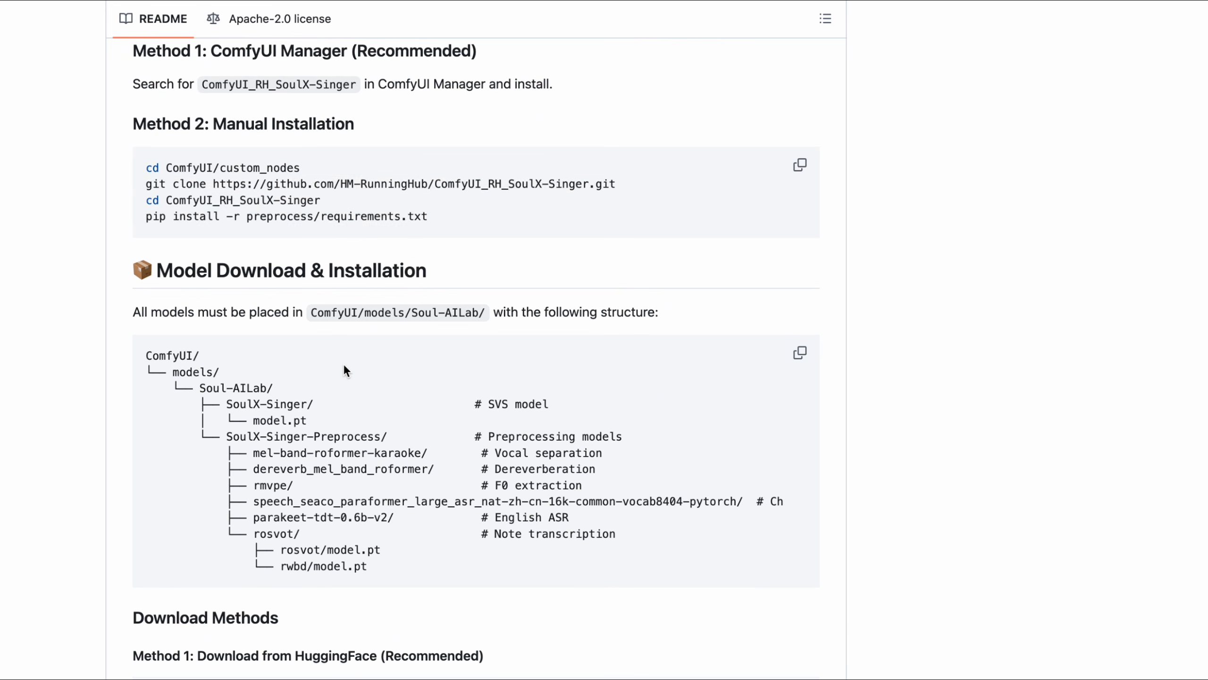
# Examine the Model Download & Installation section, highlighting the whole ComfyUI/models/Soul-AILab folder tree
pyautogui.scroll(-3, 344, 363)
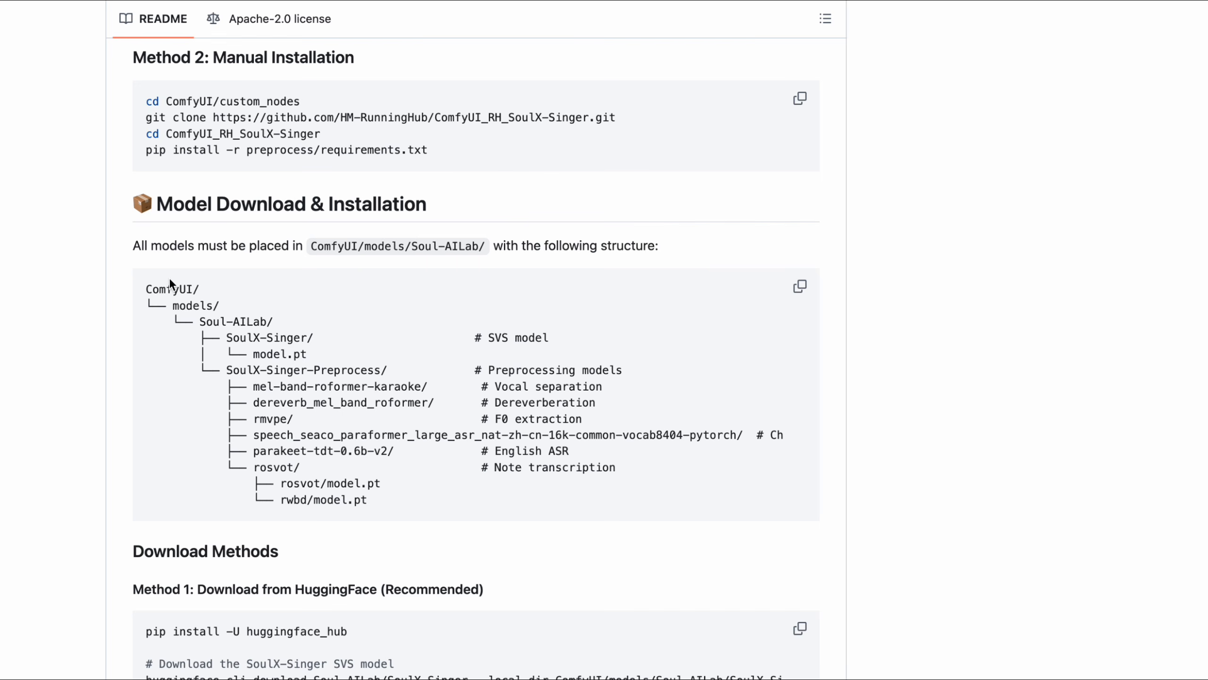
pyautogui.moveTo(146, 290); pyautogui.dragTo(571, 507)
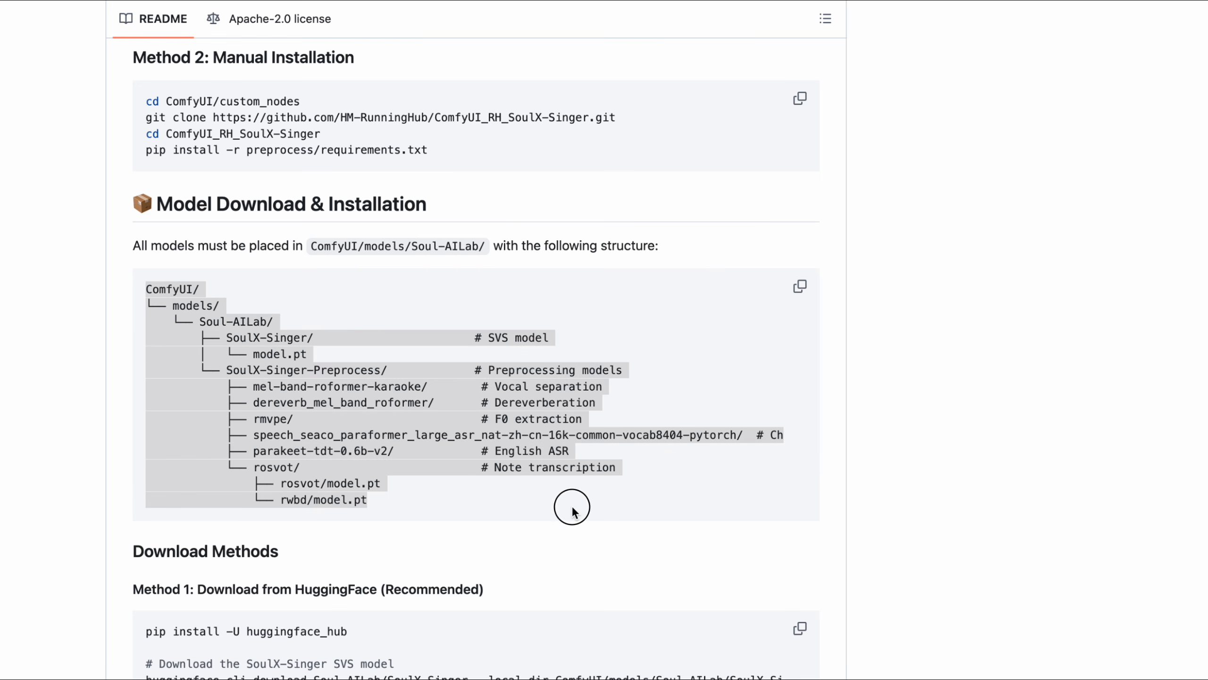
pyautogui.click(345, 393)
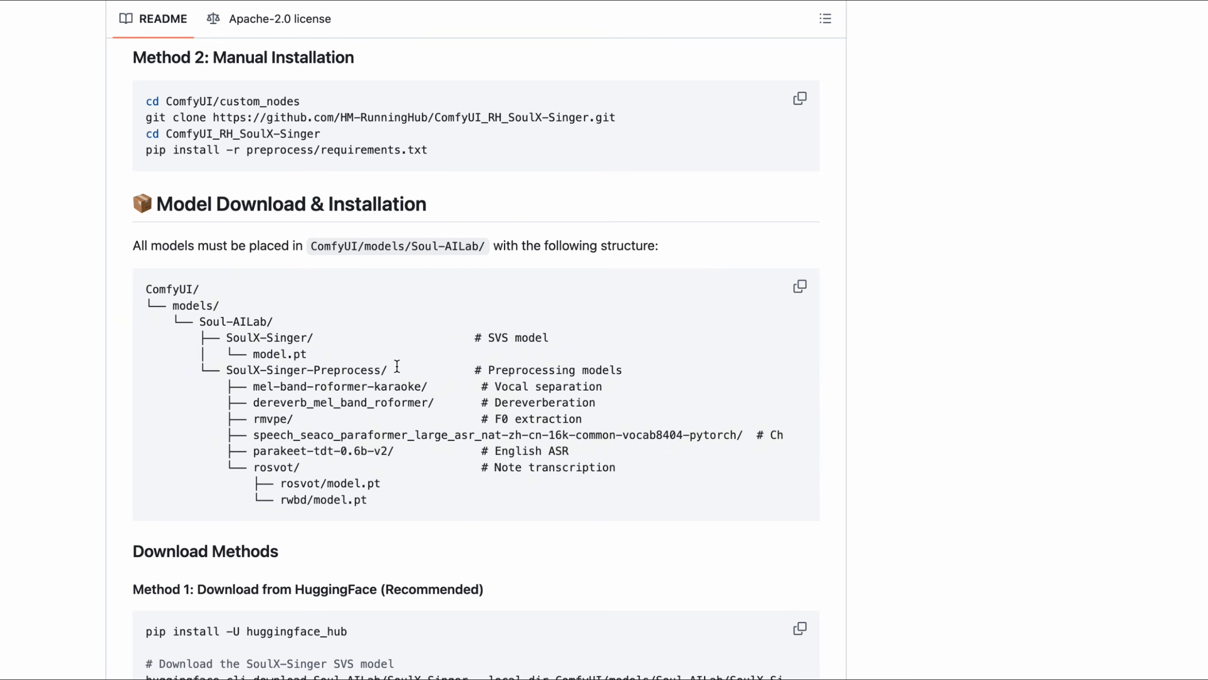
# Return to the Installation section and highlight the Method 1: ComfyUI Manager (Recommended) heading
pyautogui.scroll(3, 422, 317)
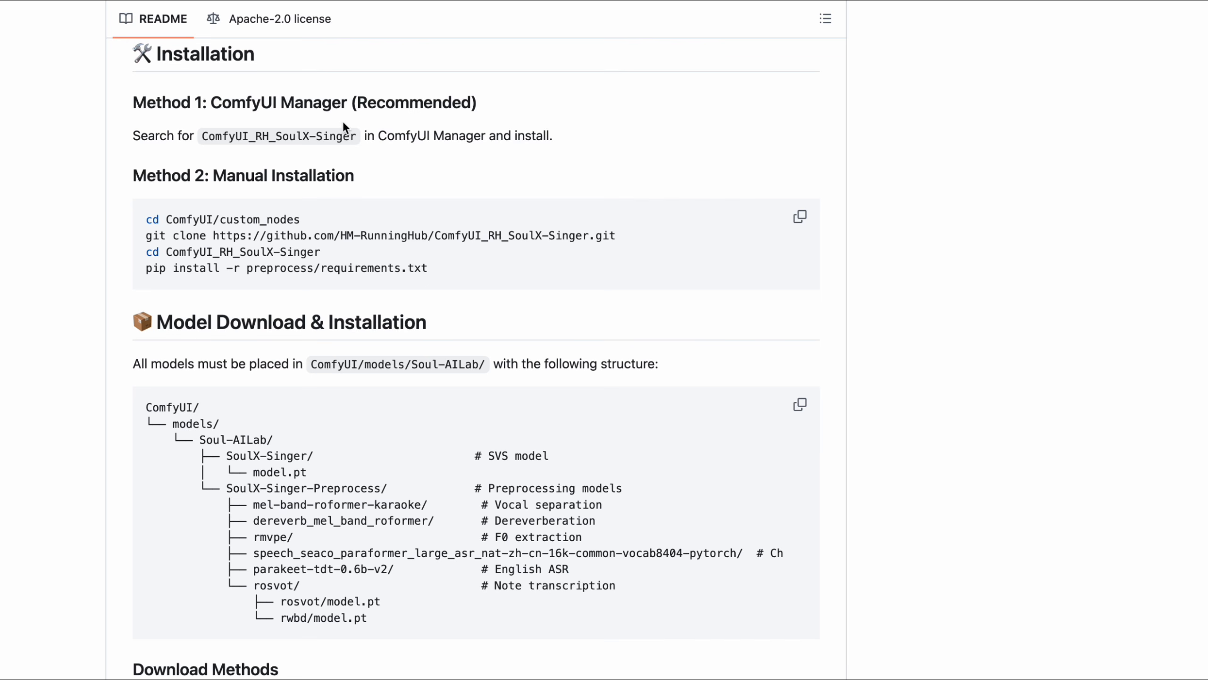
pyautogui.tripleClick(297, 104)
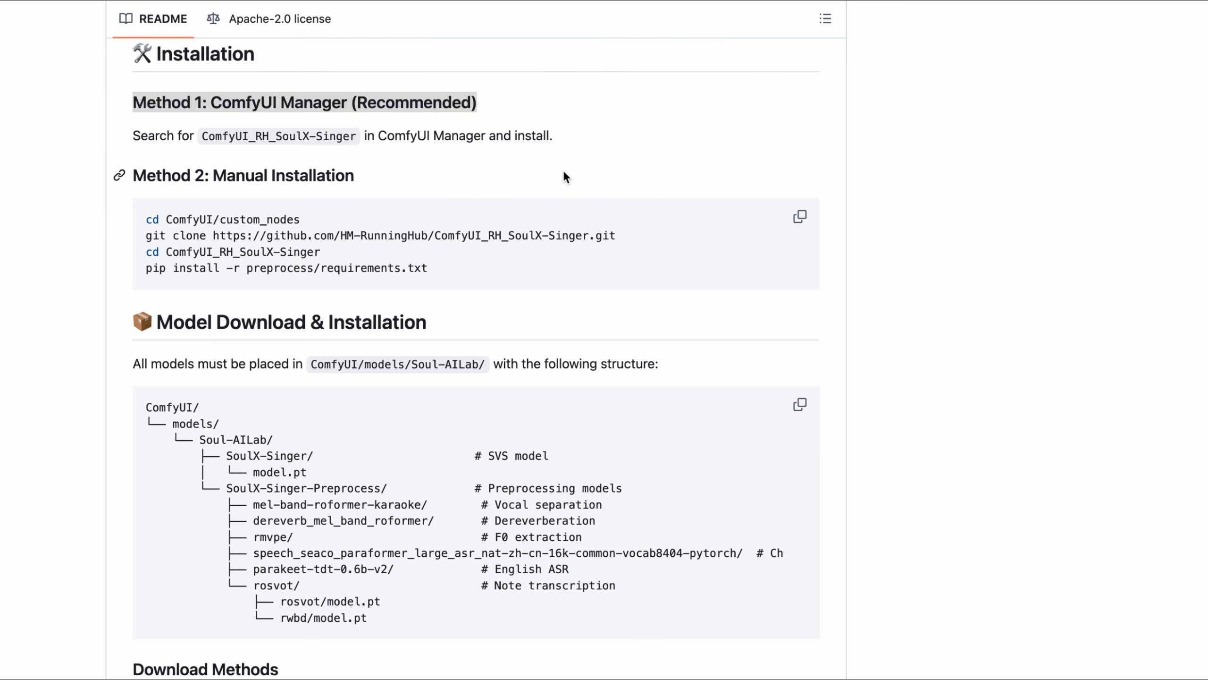
pyautogui.click(864, 231)
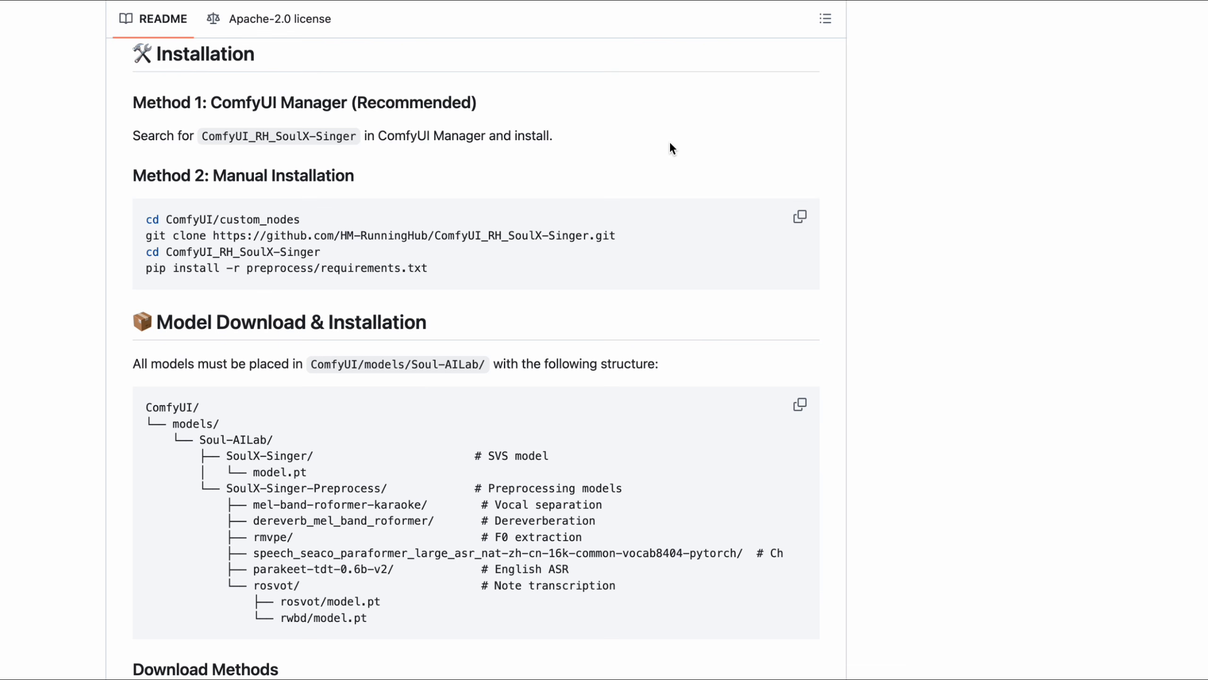
# Switch to the Soulx-Singer-SOTAI workflow in RunningHub and look over its nodes from audio loading to saving
pyautogui.scroll(1, 670, 143)
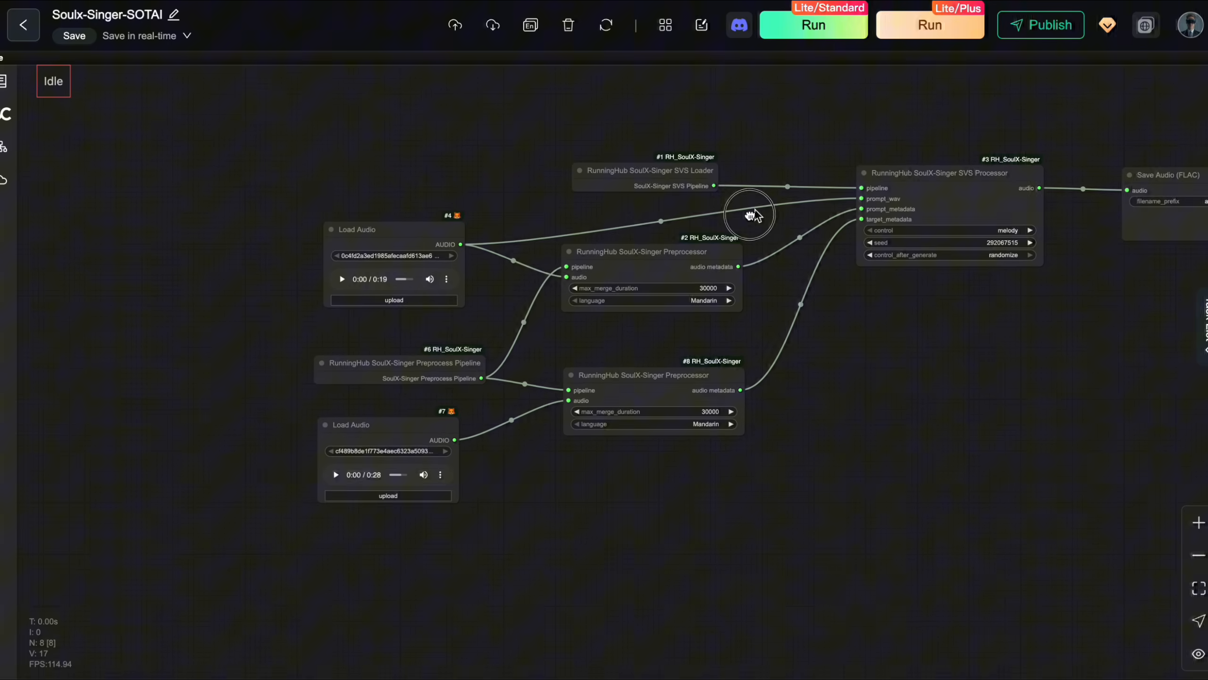
pyautogui.moveTo(752, 216); pyautogui.dragTo(548, 315)
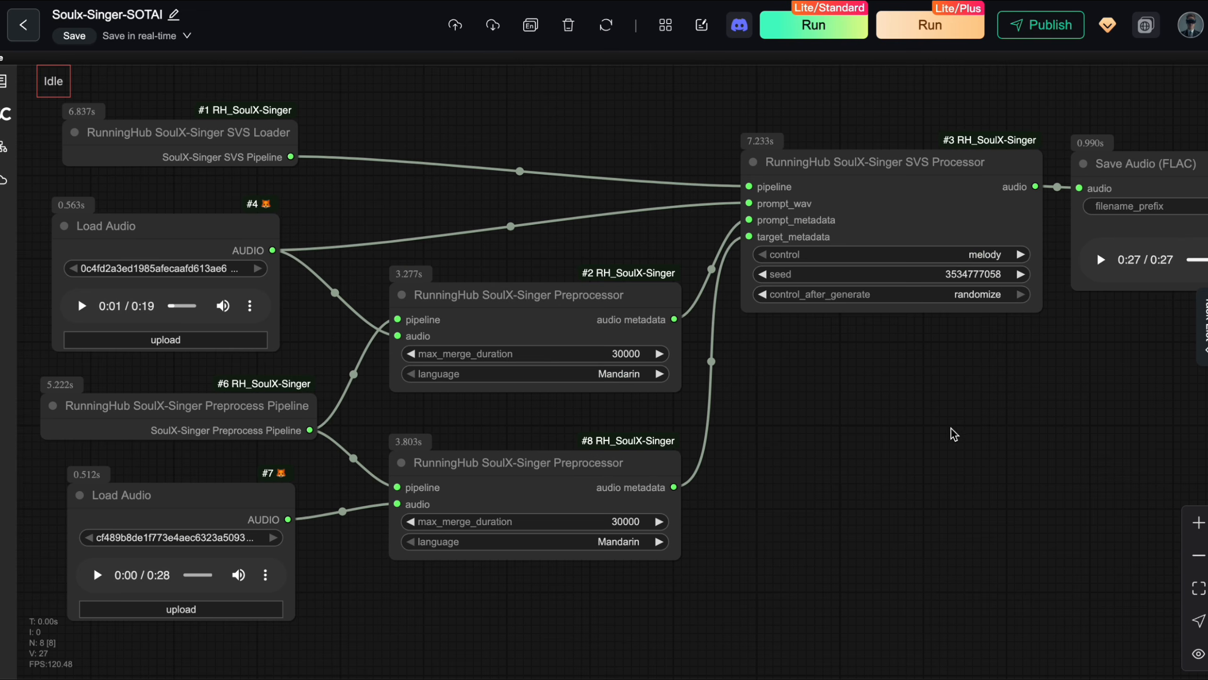
pyautogui.moveTo(941, 430); pyautogui.dragTo(1010, 432)
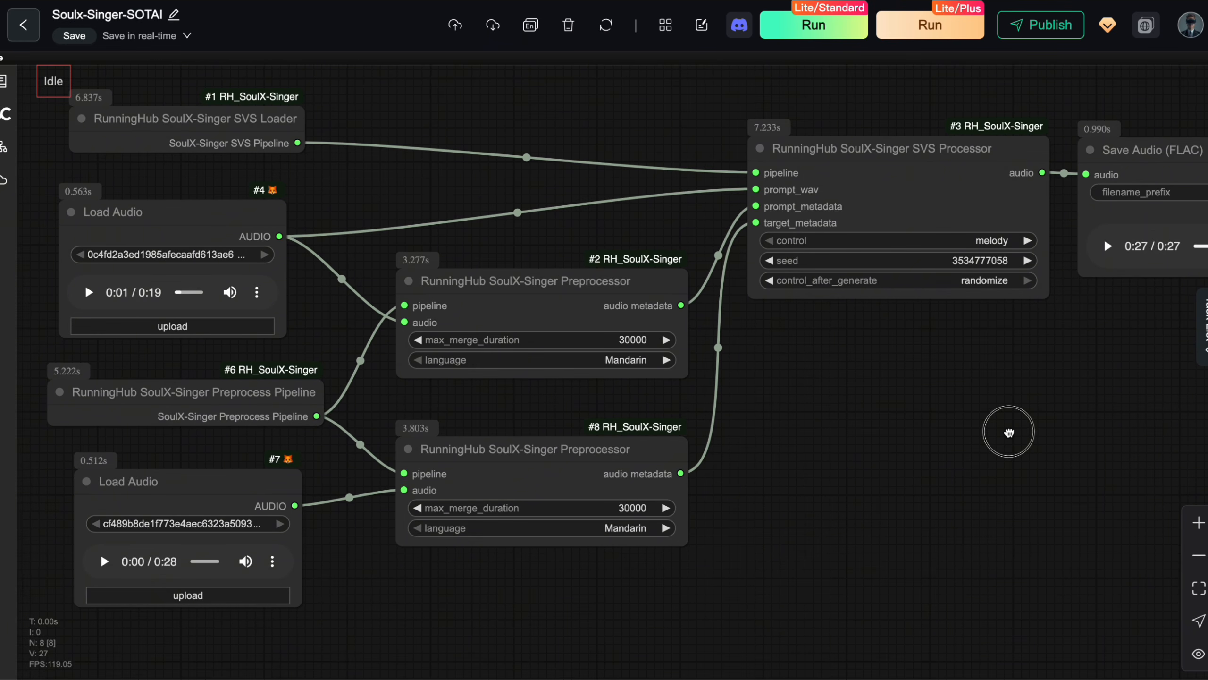
pyautogui.moveTo(1007, 407); pyautogui.dragTo(941, 405)
# Examine the SVS Processor's inputs and settings and the Save Audio (FLAC) node attached to its output
pyautogui.click(933, 182)
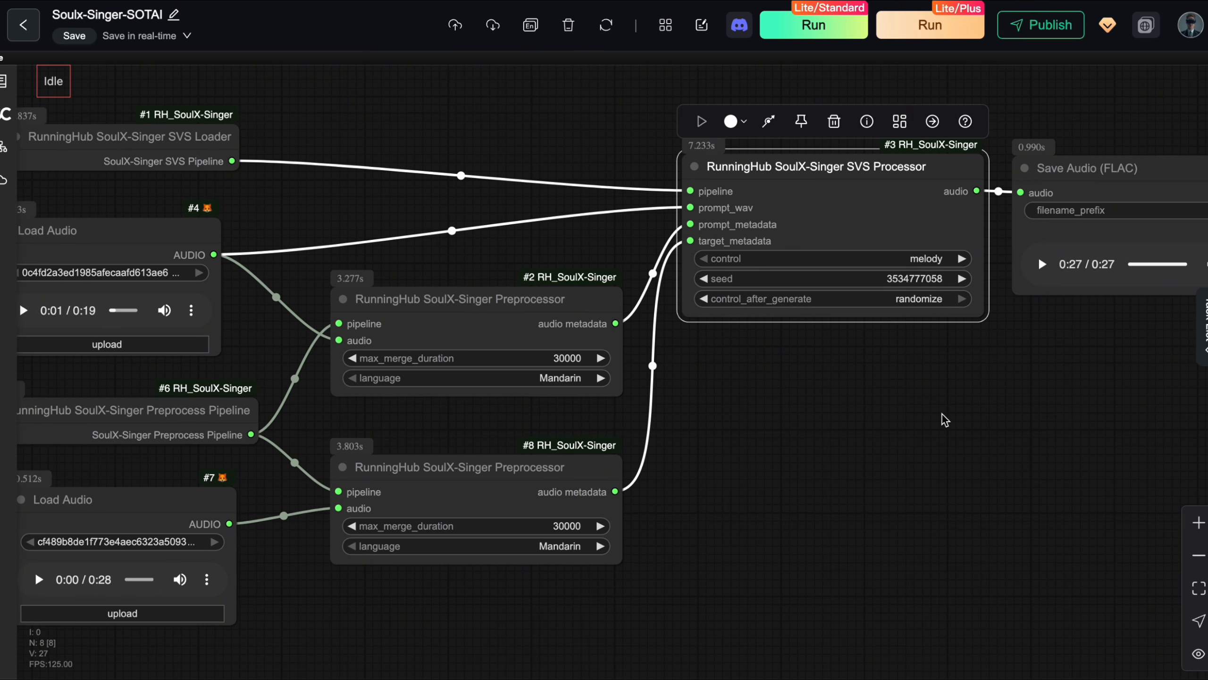
pyautogui.scroll(2, 940, 400)
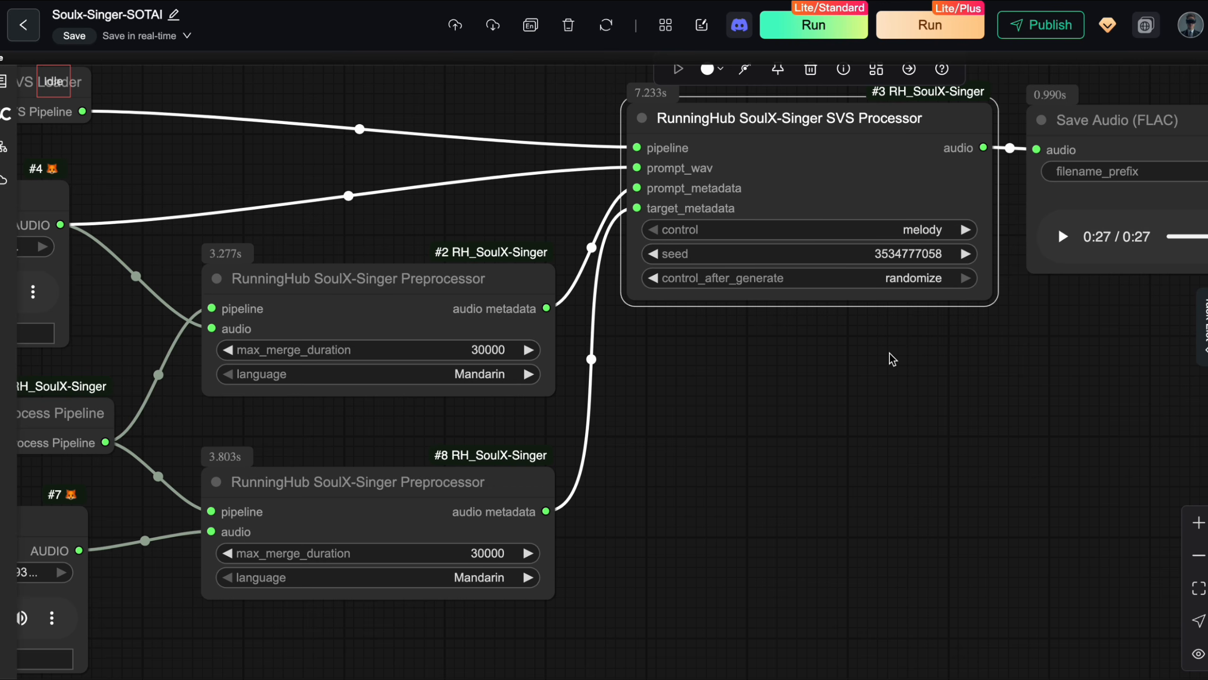
pyautogui.scroll(-2, 911, 397)
pyautogui.moveTo(922, 407); pyautogui.dragTo(978, 464)
pyautogui.hscroll(5, 978, 462)
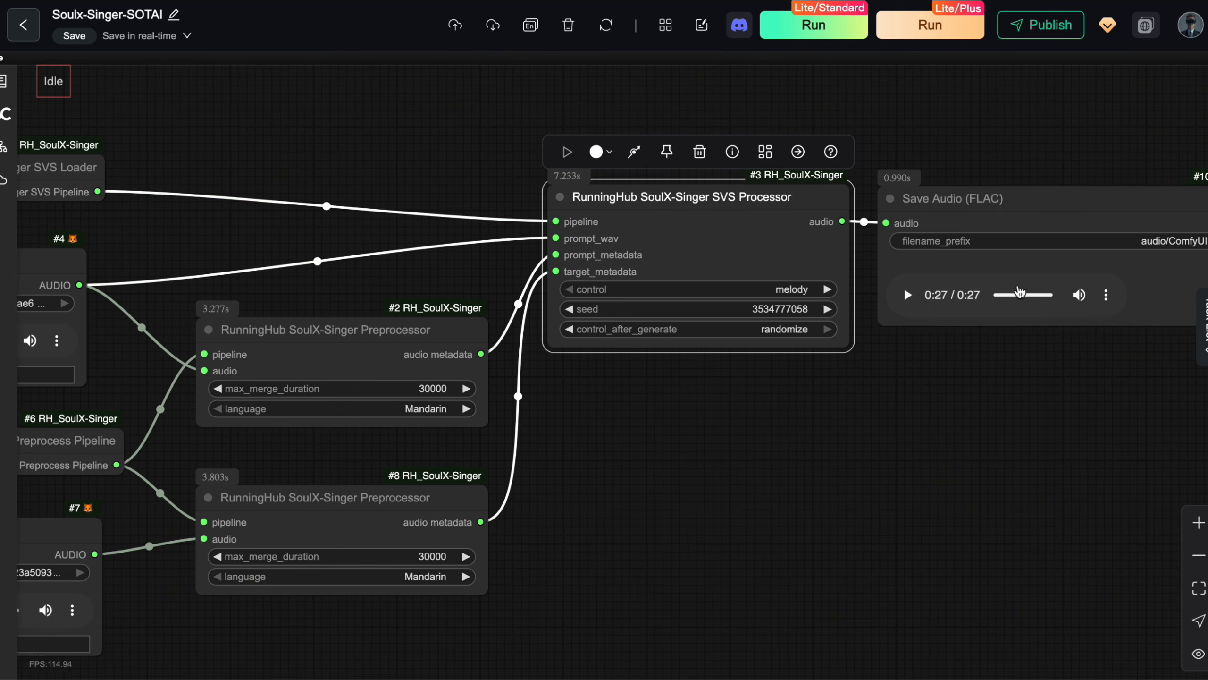
pyautogui.click(981, 253)
pyautogui.moveTo(893, 453); pyautogui.dragTo(961, 454)
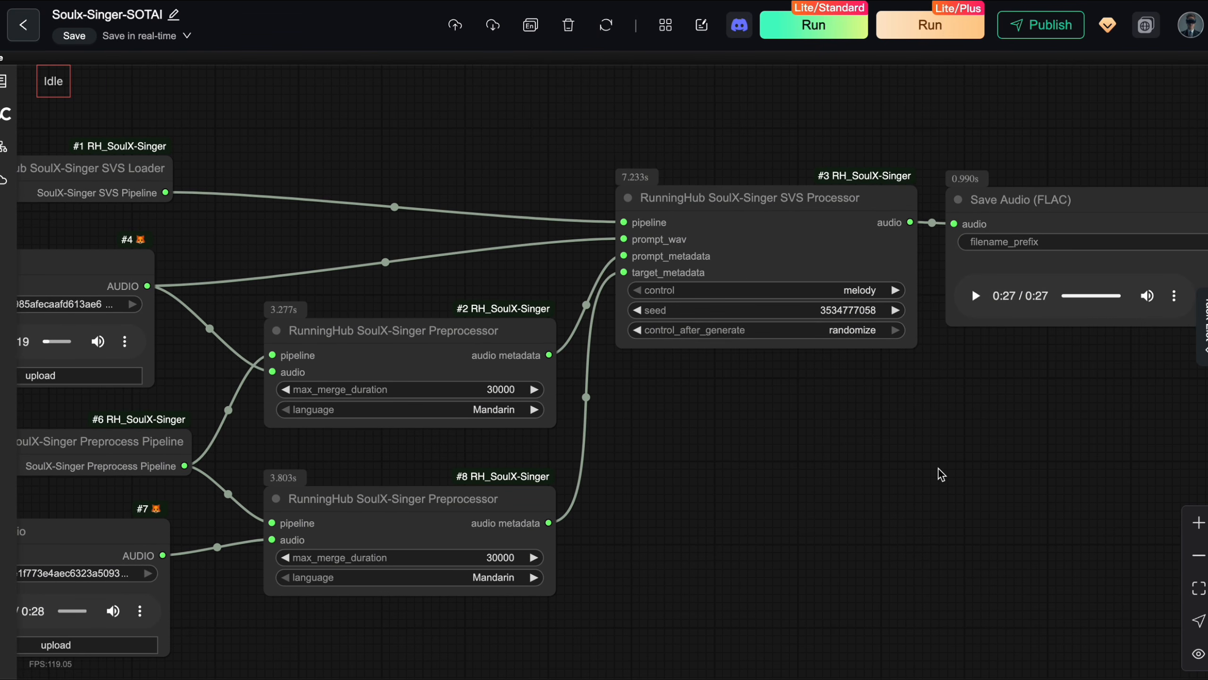
pyautogui.moveTo(942, 475); pyautogui.dragTo(1059, 462)
# Trace the connection from the SVS Loader to the SVS Processor's pipeline input by selecting both nodes
pyautogui.moveTo(860, 189); pyautogui.dragTo(855, 184)
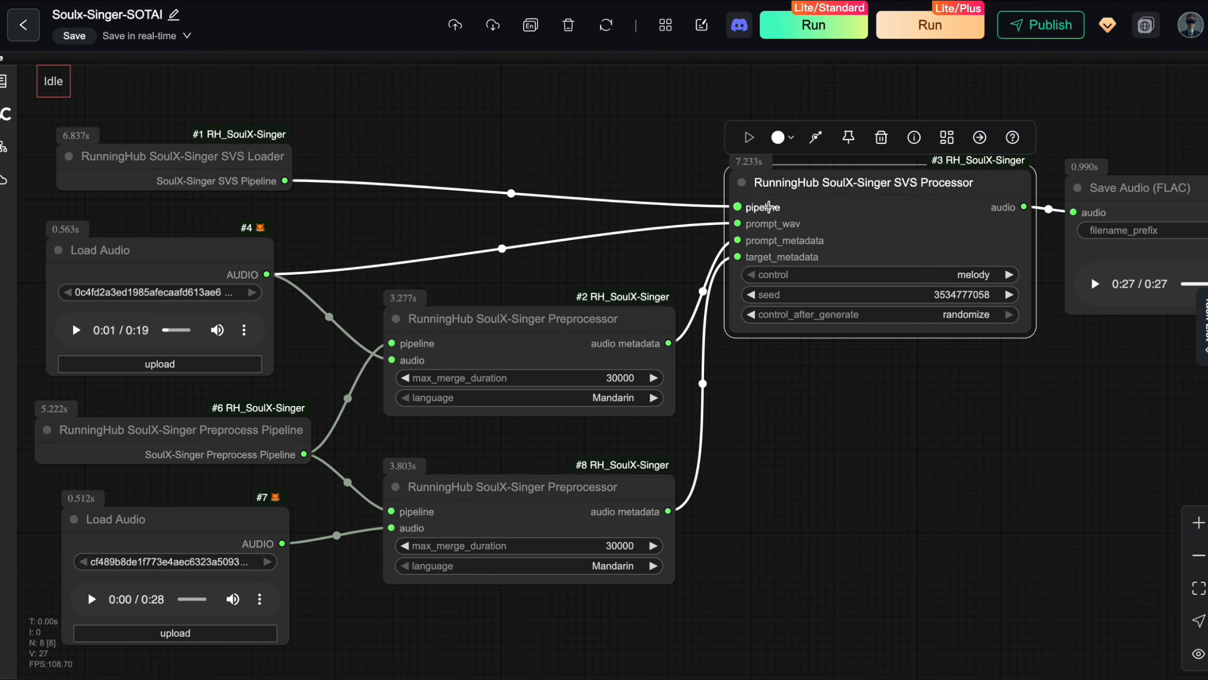
pyautogui.moveTo(261, 157); pyautogui.dragTo(261, 155)
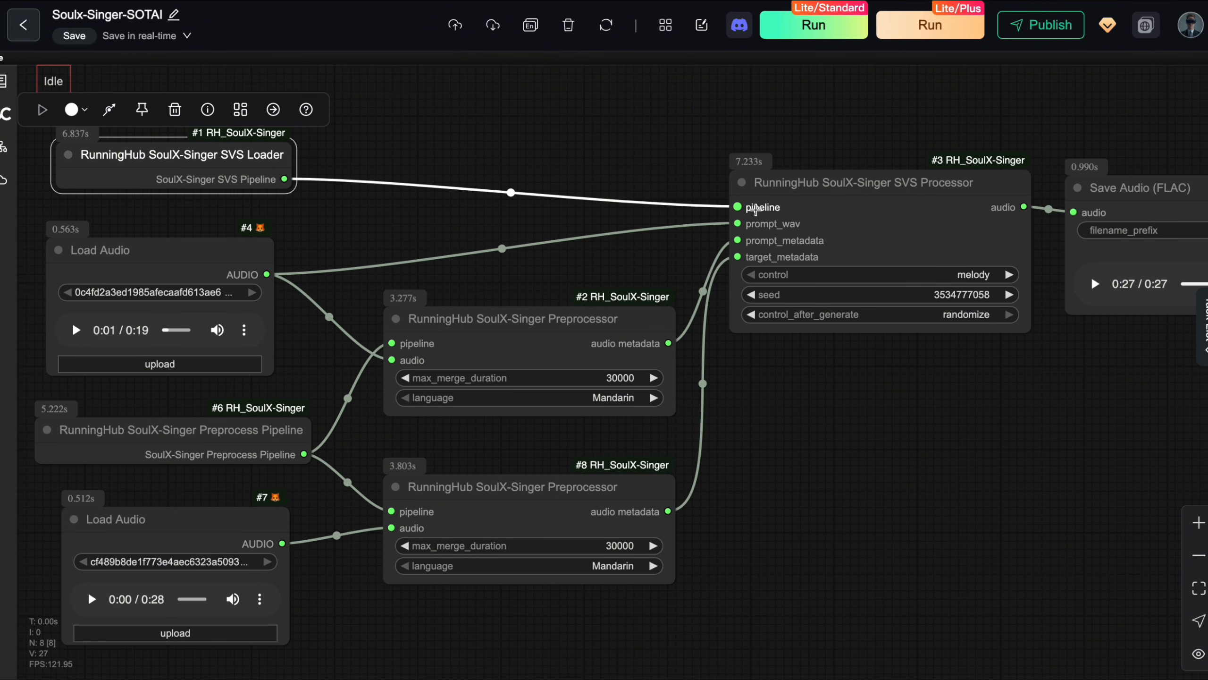
pyautogui.scroll(1, 369, 158)
pyautogui.moveTo(385, 157); pyautogui.dragTo(418, 158)
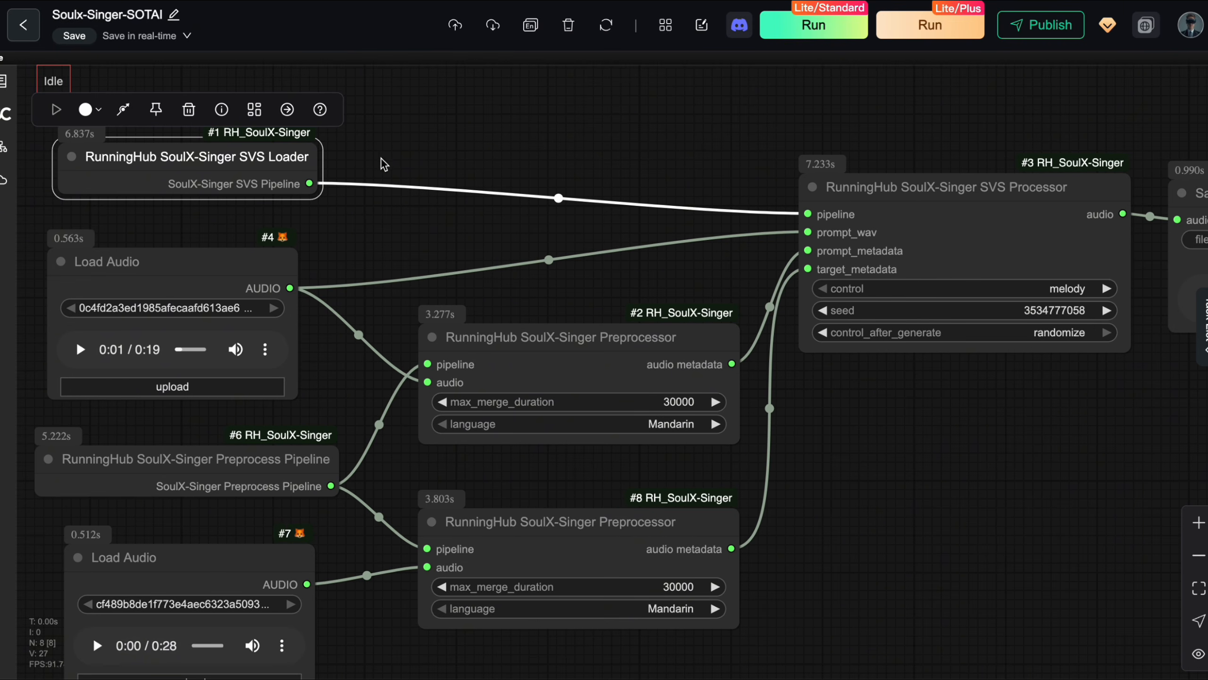
pyautogui.scroll(-2, 481, 181)
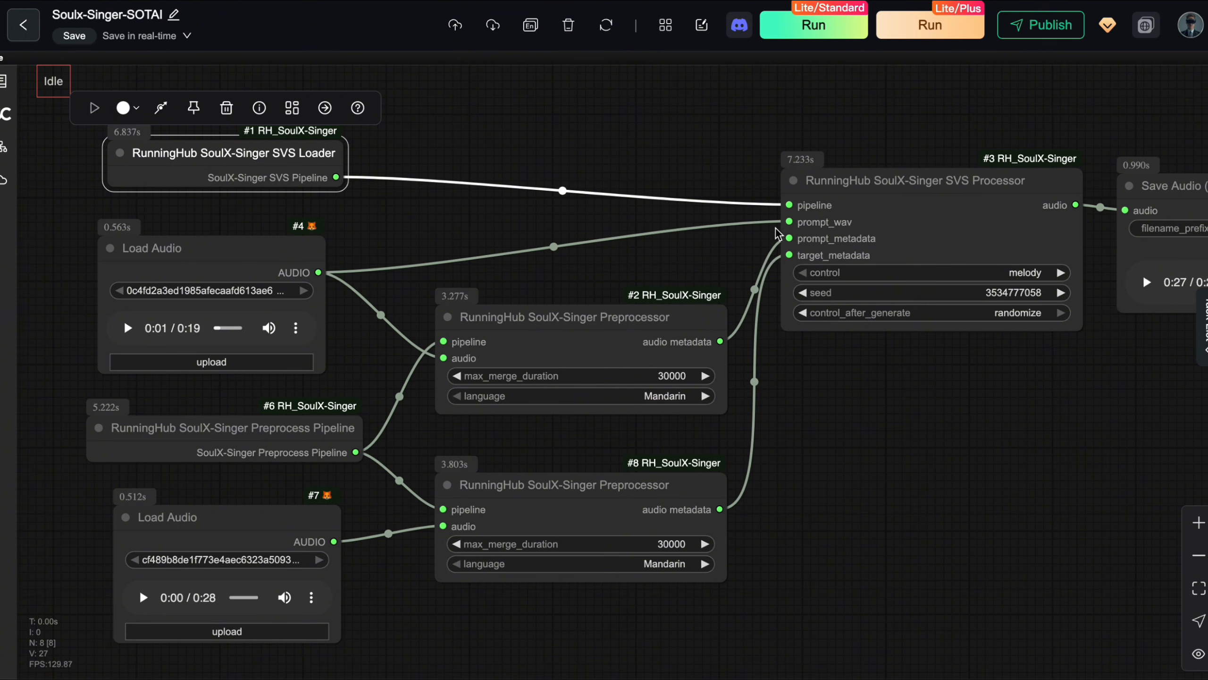
# Move the Load Audio node feeding prompt_wav slightly up toward the SVS Loader and play a few seconds of its clip
pyautogui.moveTo(304, 248); pyautogui.dragTo(303, 233)
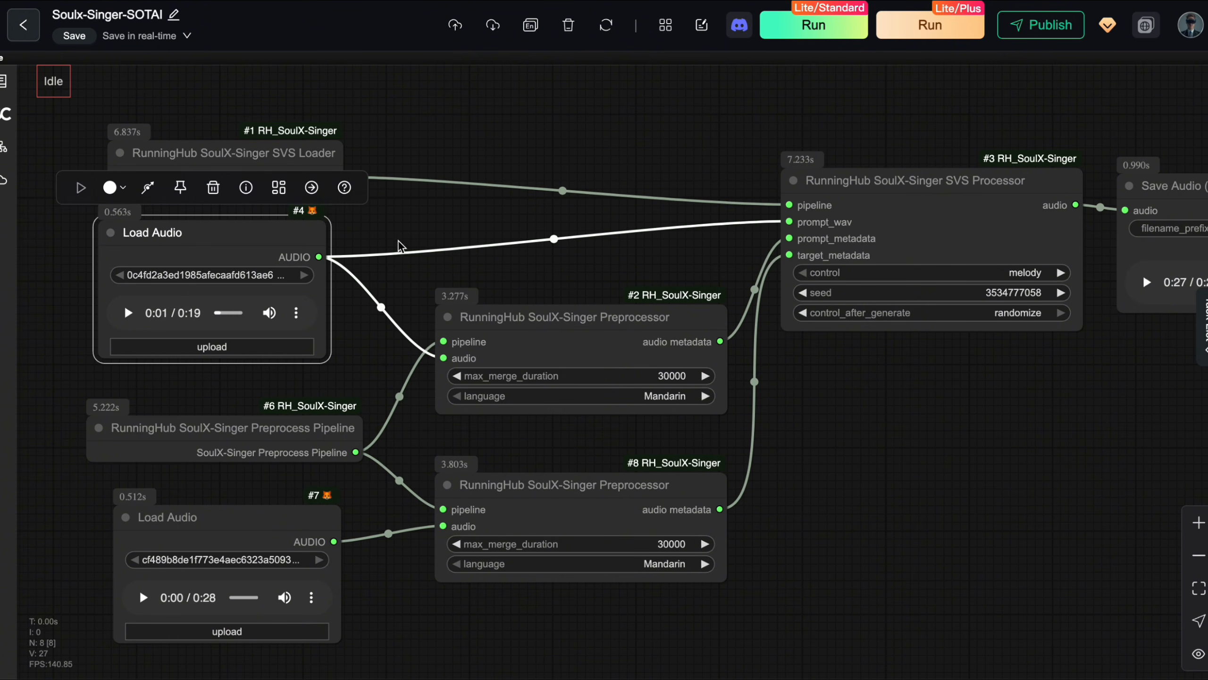
pyautogui.moveTo(497, 263); pyautogui.dragTo(525, 260)
pyautogui.click(316, 245)
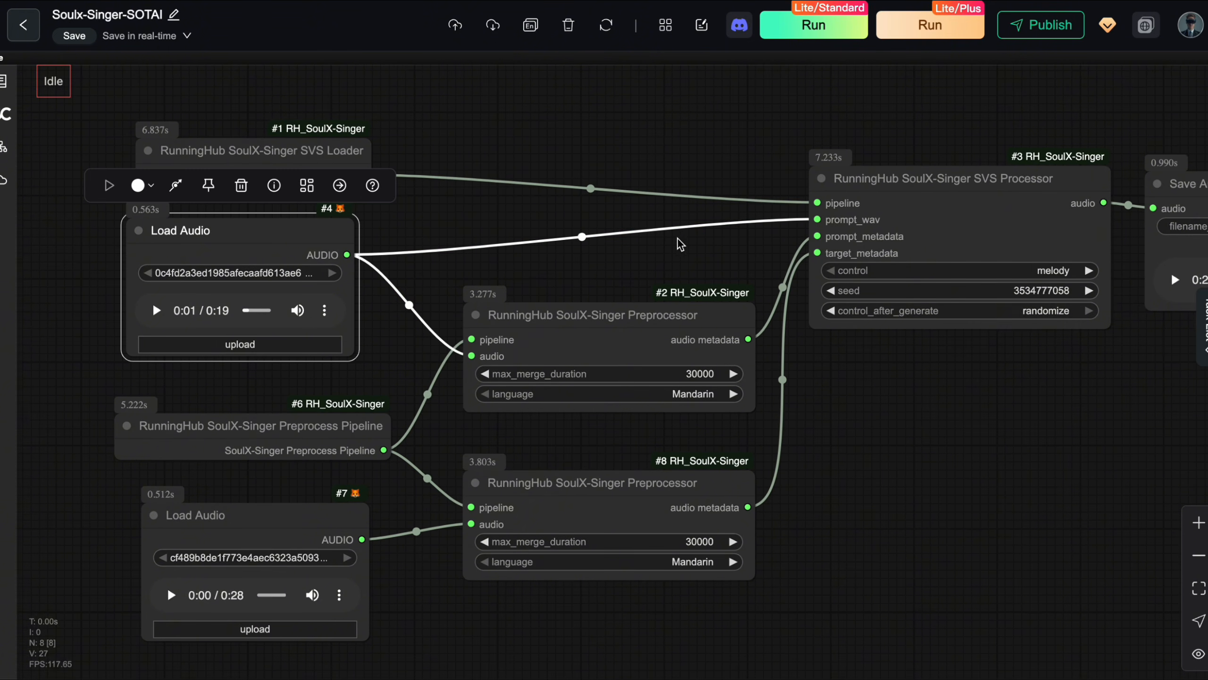
pyautogui.click(249, 310)
pyautogui.click(156, 312)
pyautogui.click(154, 313)
pyautogui.click(464, 273)
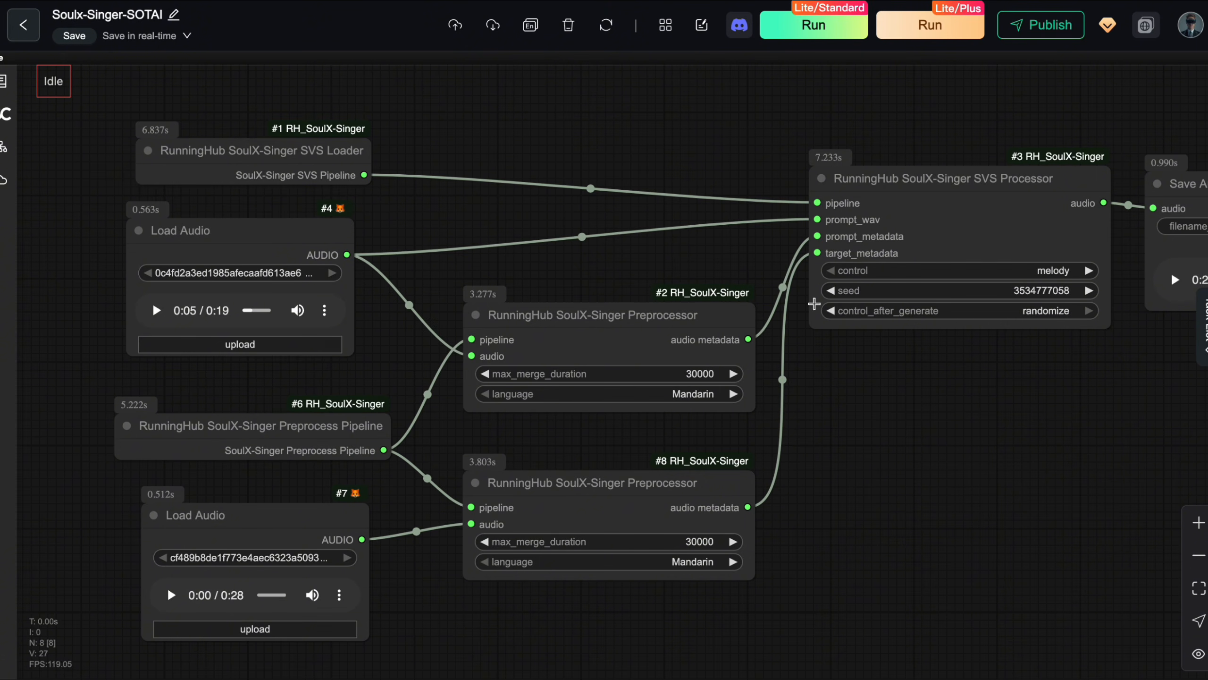
# Shift the Preprocessor feeding prompt_metadata slightly up and left, and raise the Preprocess Pipeline node closer to the upper Load Audio node
pyautogui.scroll(1, 814, 304)
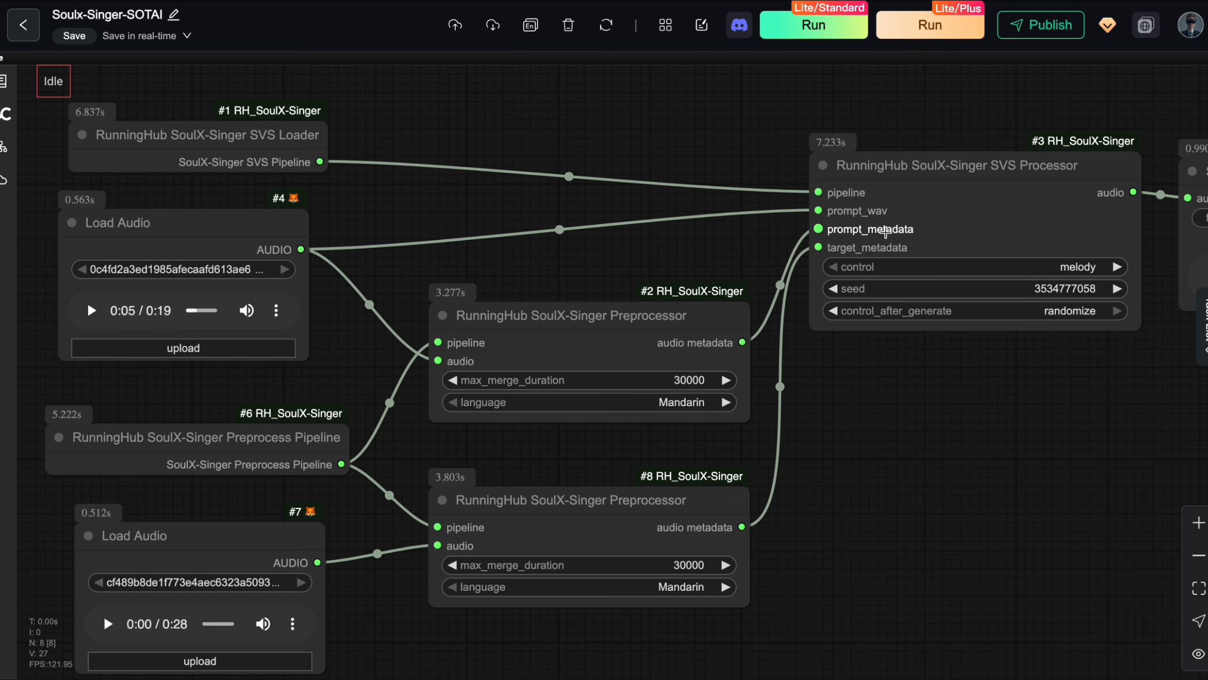
pyautogui.moveTo(581, 319); pyautogui.dragTo(578, 308)
pyautogui.moveTo(838, 425); pyautogui.dragTo(911, 423)
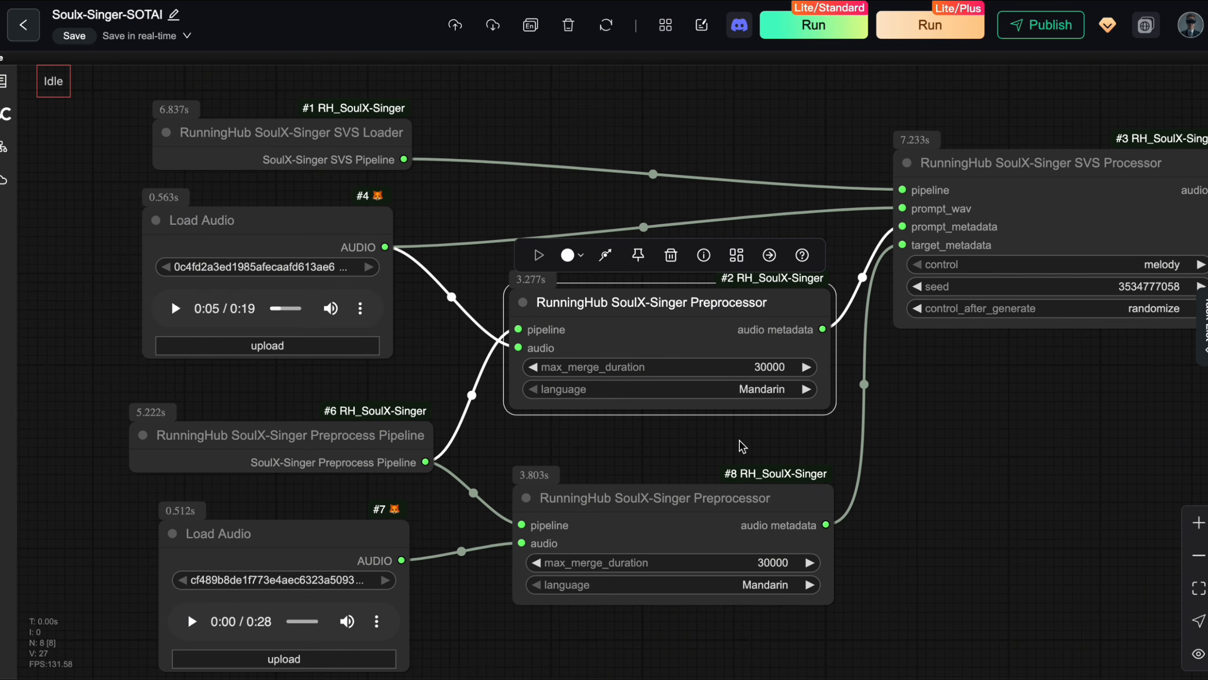
pyautogui.click(495, 437)
pyautogui.moveTo(392, 436); pyautogui.dragTo(365, 421)
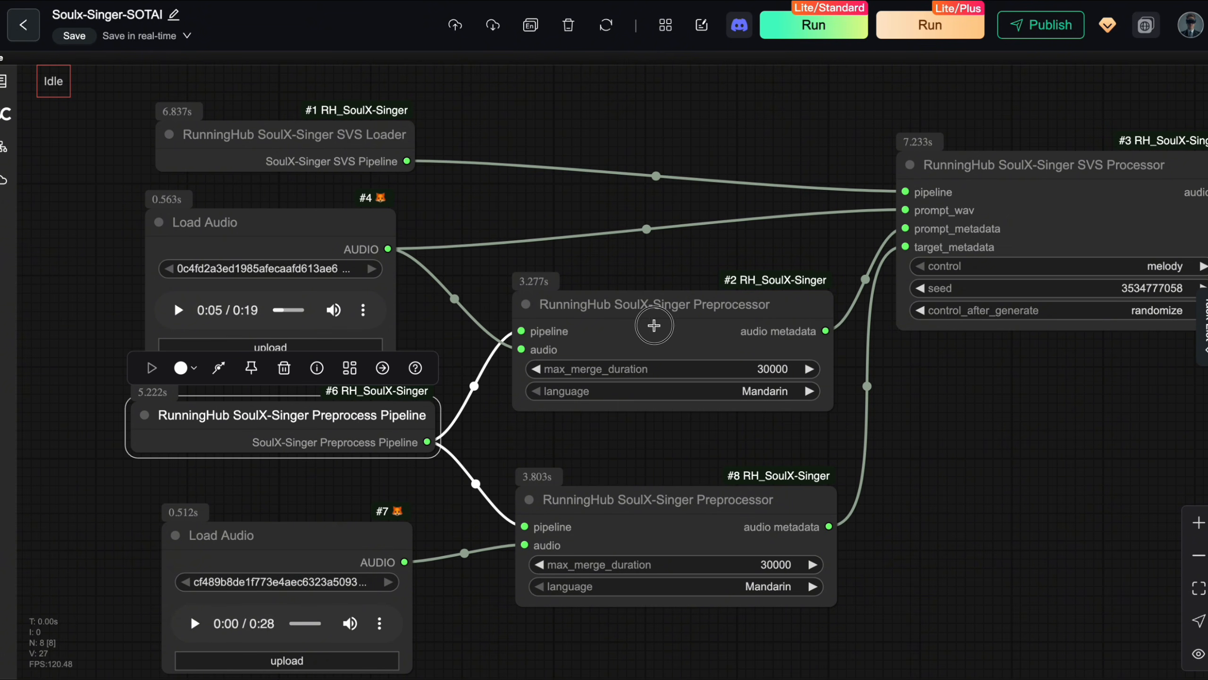
pyautogui.moveTo(654, 326); pyautogui.dragTo(623, 325)
pyautogui.click(830, 397)
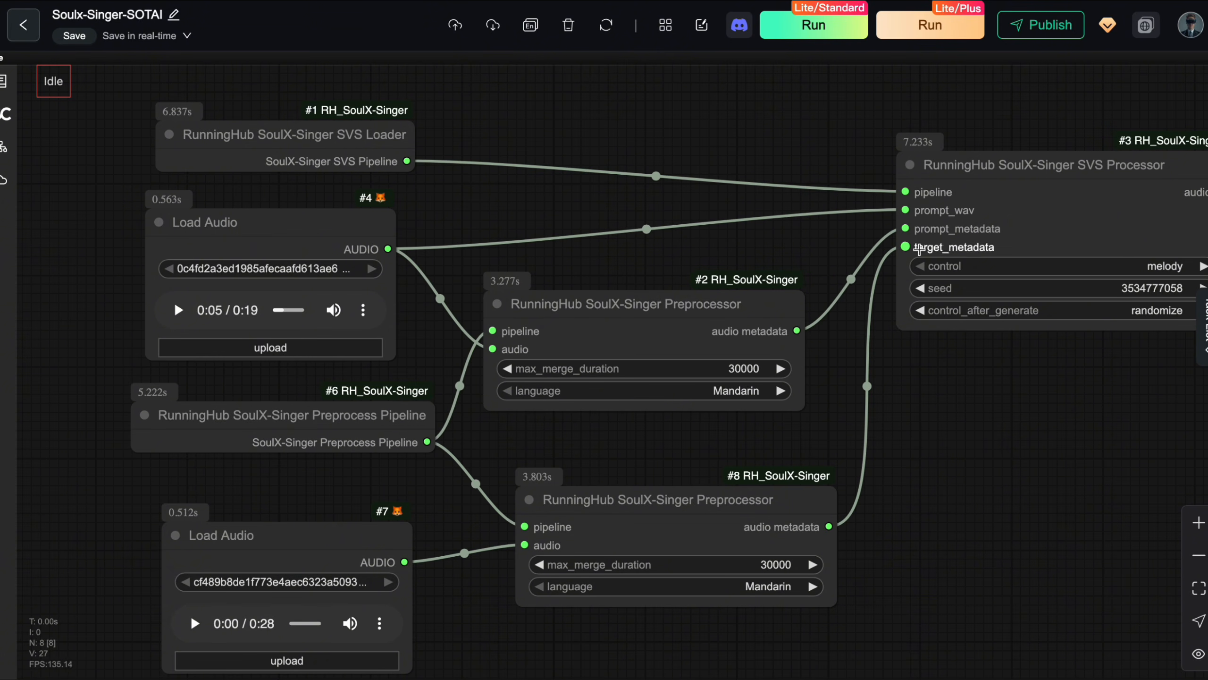
# Nudge the Preprocess Pipeline node slightly up and shift the lower Load Audio node up and left, closer beneath it
pyautogui.moveTo(395, 413); pyautogui.dragTo(397, 409)
pyautogui.click(573, 307)
pyautogui.click(693, 450)
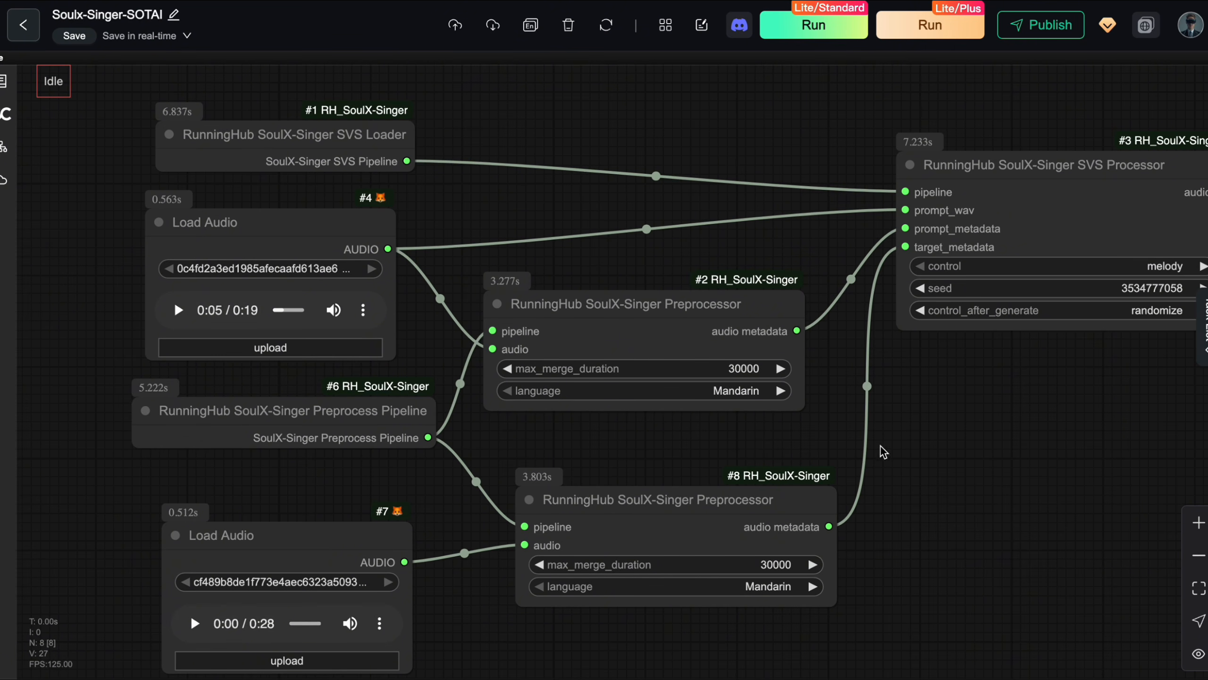
pyautogui.scroll(-1, 780, 456)
pyautogui.moveTo(383, 526); pyautogui.dragTo(362, 499)
pyautogui.click(652, 470)
pyautogui.click(362, 505)
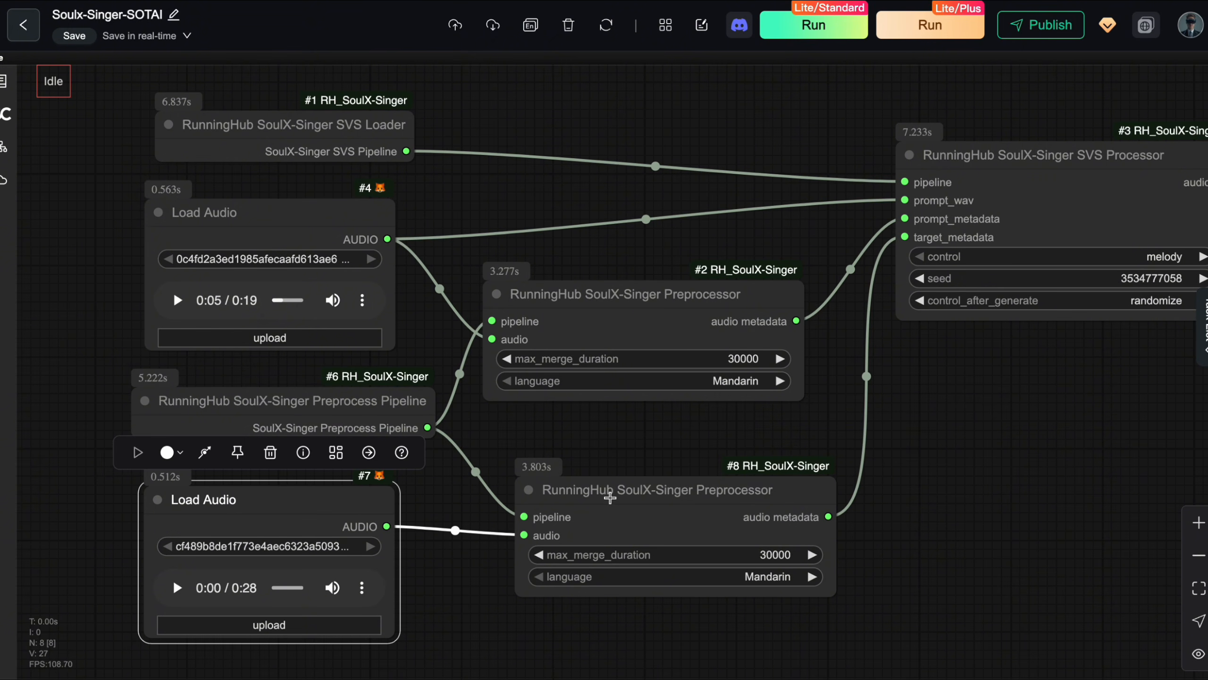
# Highlight the connections of the Preprocessor feeding target_metadata and play part of the clip in the Load Audio node attached to it
pyautogui.click(611, 497)
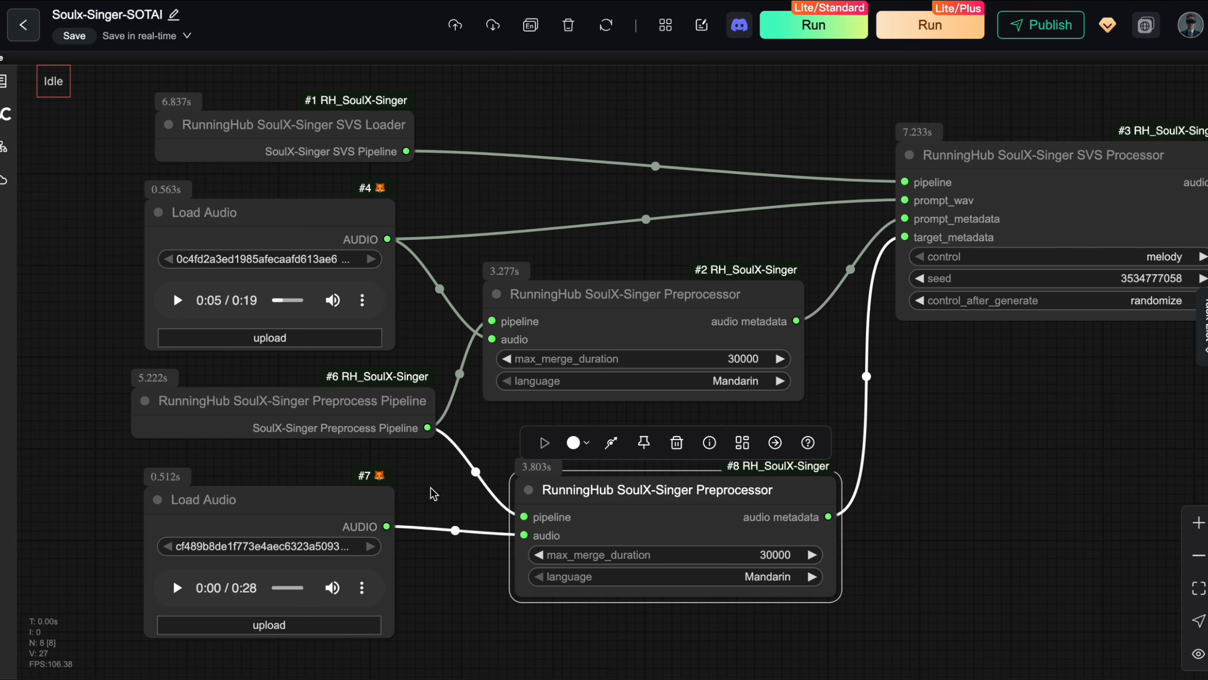
pyautogui.click(431, 488)
pyautogui.click(177, 587)
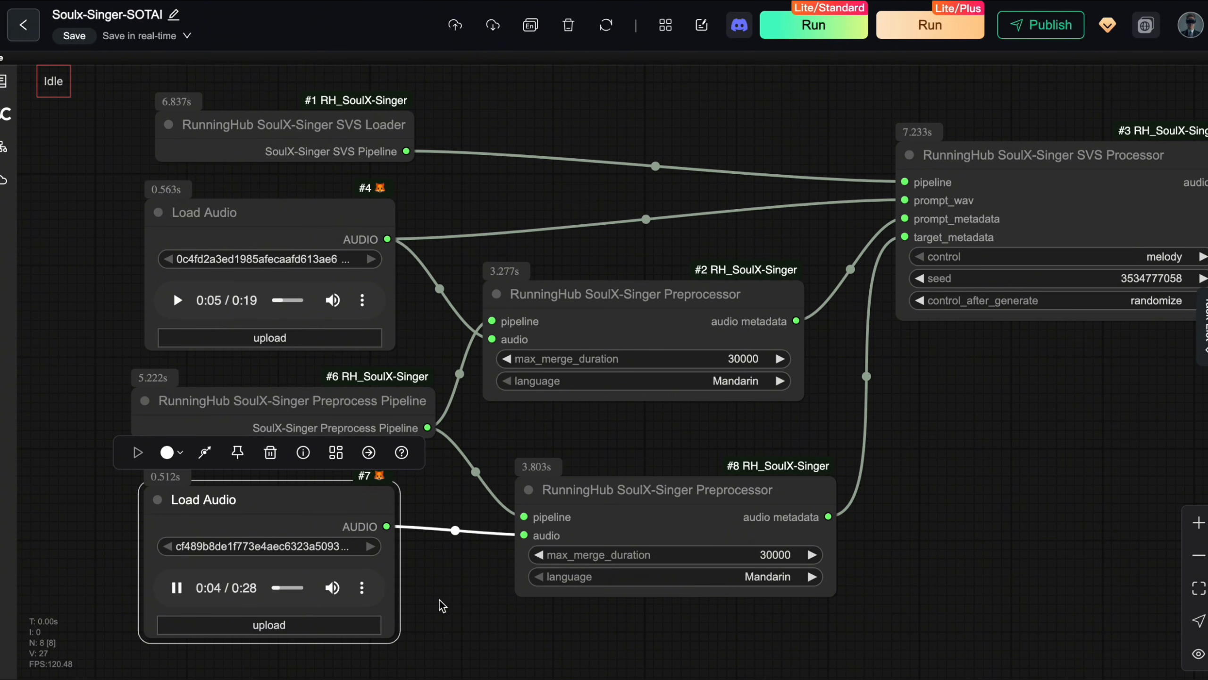
pyautogui.click(177, 587)
pyautogui.moveTo(445, 600); pyautogui.dragTo(441, 593)
pyautogui.moveTo(954, 471); pyautogui.dragTo(929, 480)
pyautogui.scroll(-2, 933, 472)
pyautogui.click(924, 483)
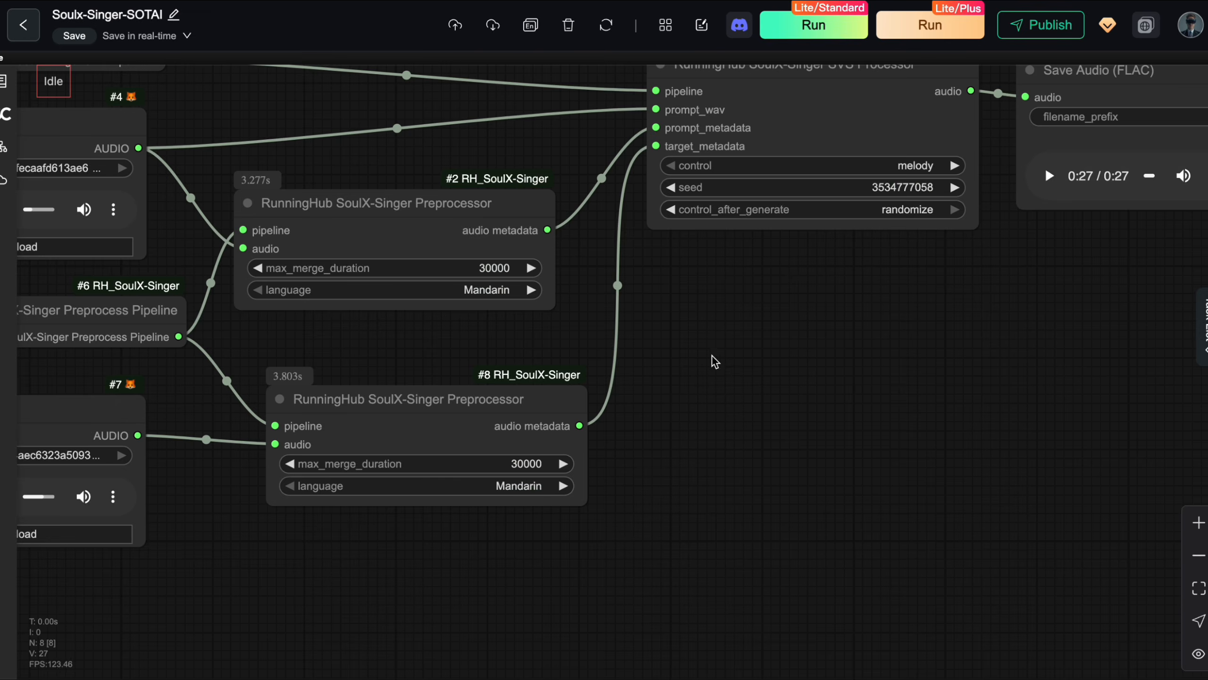
pyautogui.scroll(-3, 769, 378)
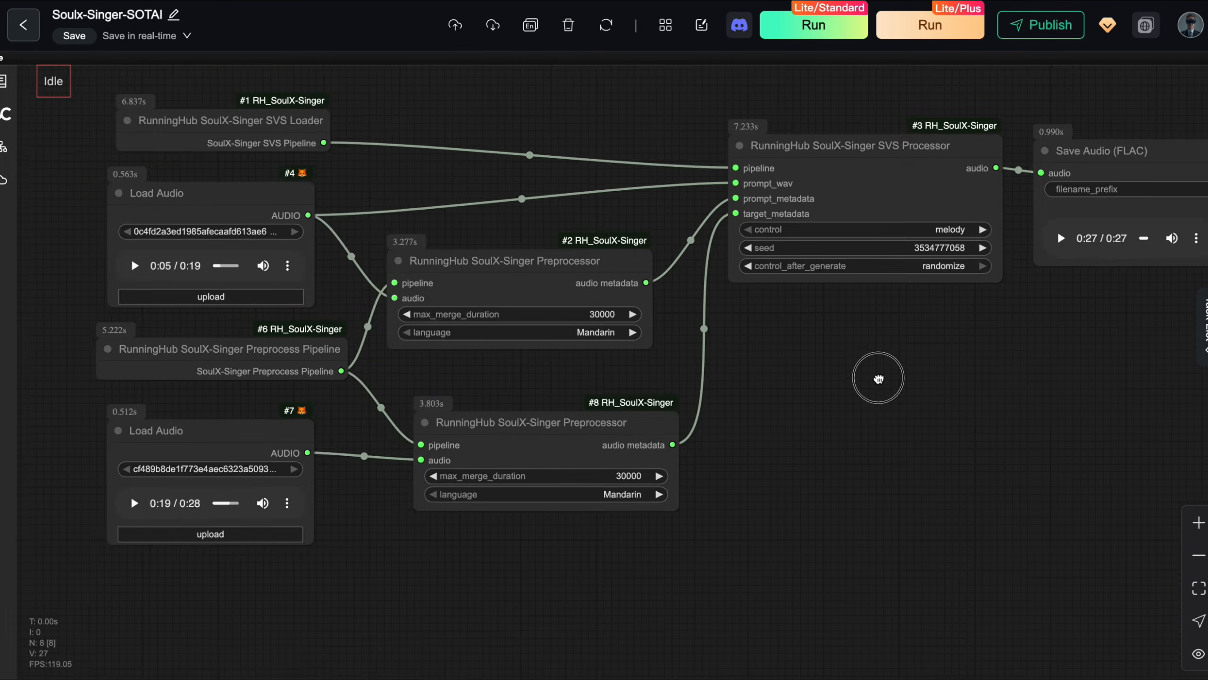
pyautogui.moveTo(871, 381); pyautogui.dragTo(819, 370)
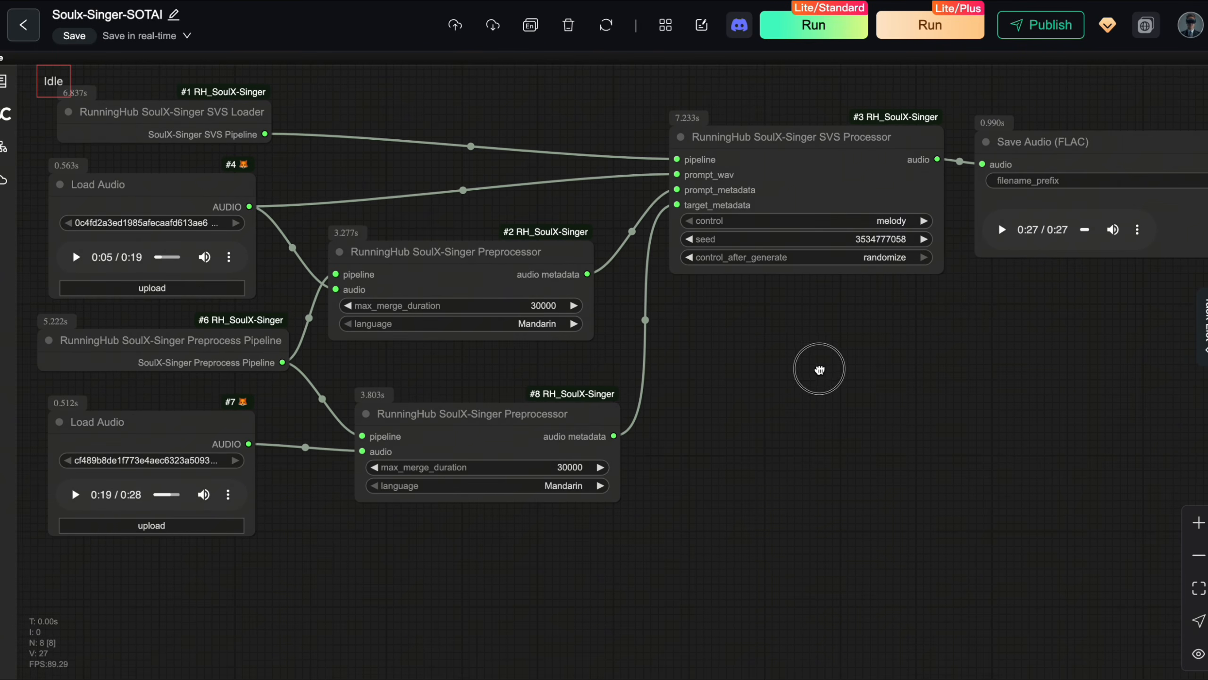
pyautogui.moveTo(879, 446); pyautogui.dragTo(804, 410)
# Check the available language options in both Preprocessor nodes and leave the upper one on Mandarin
pyautogui.scroll(2, 688, 385)
pyautogui.scroll(1, 782, 338)
pyautogui.moveTo(685, 379); pyautogui.dragTo(1008, 412)
pyautogui.scroll(2, 943, 372)
pyautogui.click(643, 316)
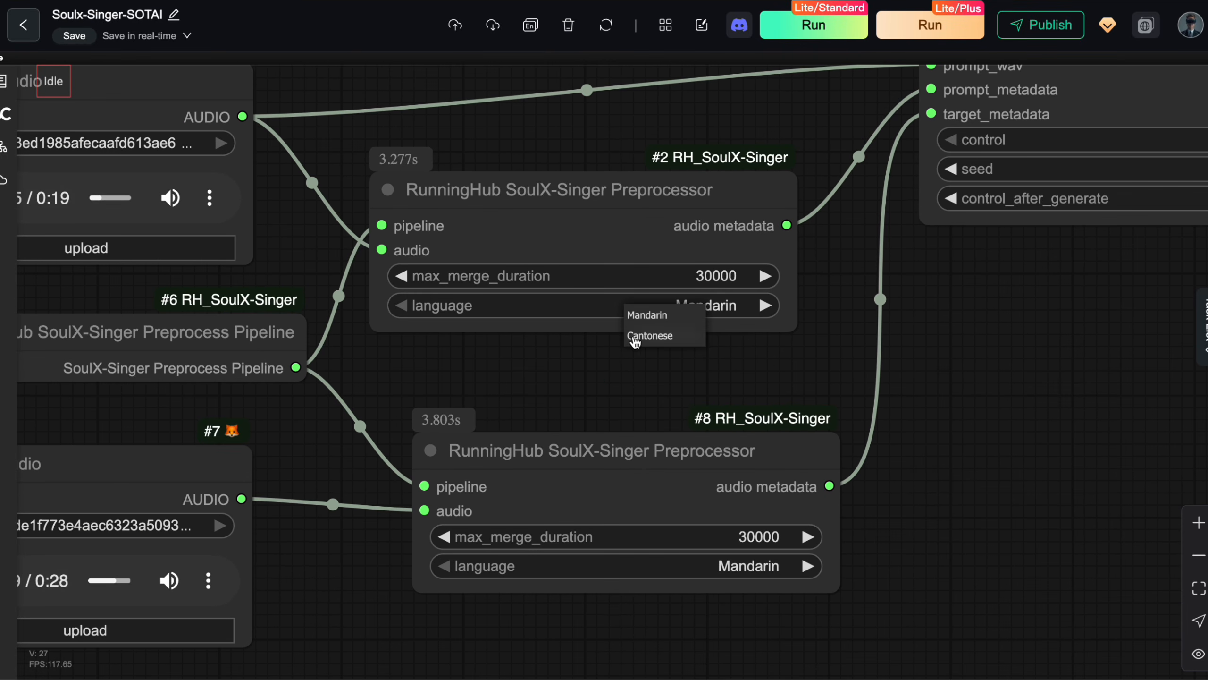
pyautogui.click(738, 568)
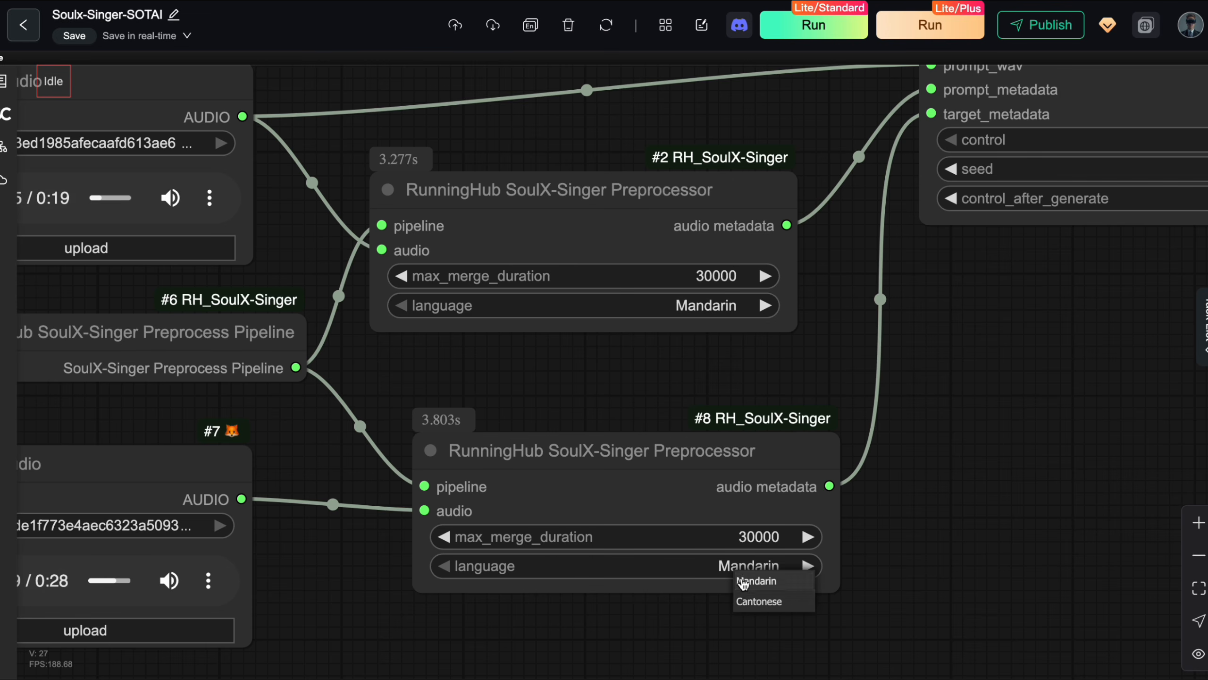
pyautogui.click(670, 309)
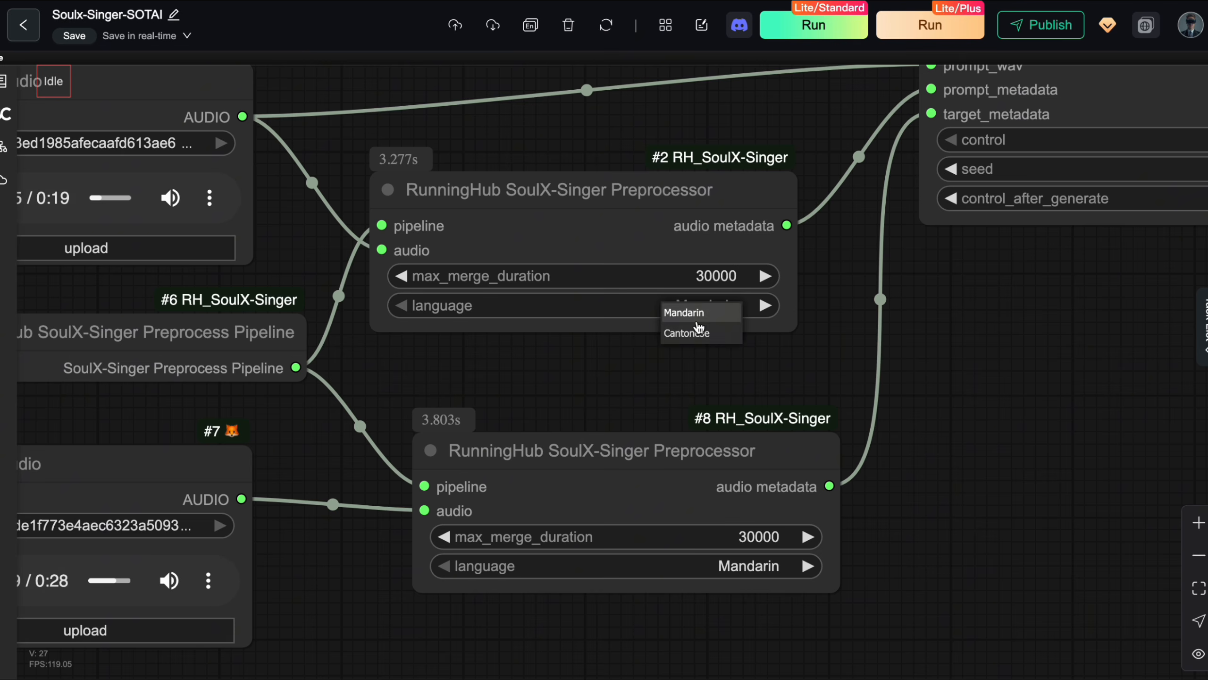
pyautogui.click(722, 318)
# Shift the Preprocessor feeding target_metadata up and left, and nudge the Preprocessor feeding prompt_metadata slightly up
pyautogui.moveTo(811, 360); pyautogui.dragTo(773, 426)
pyautogui.scroll(-2, 776, 380)
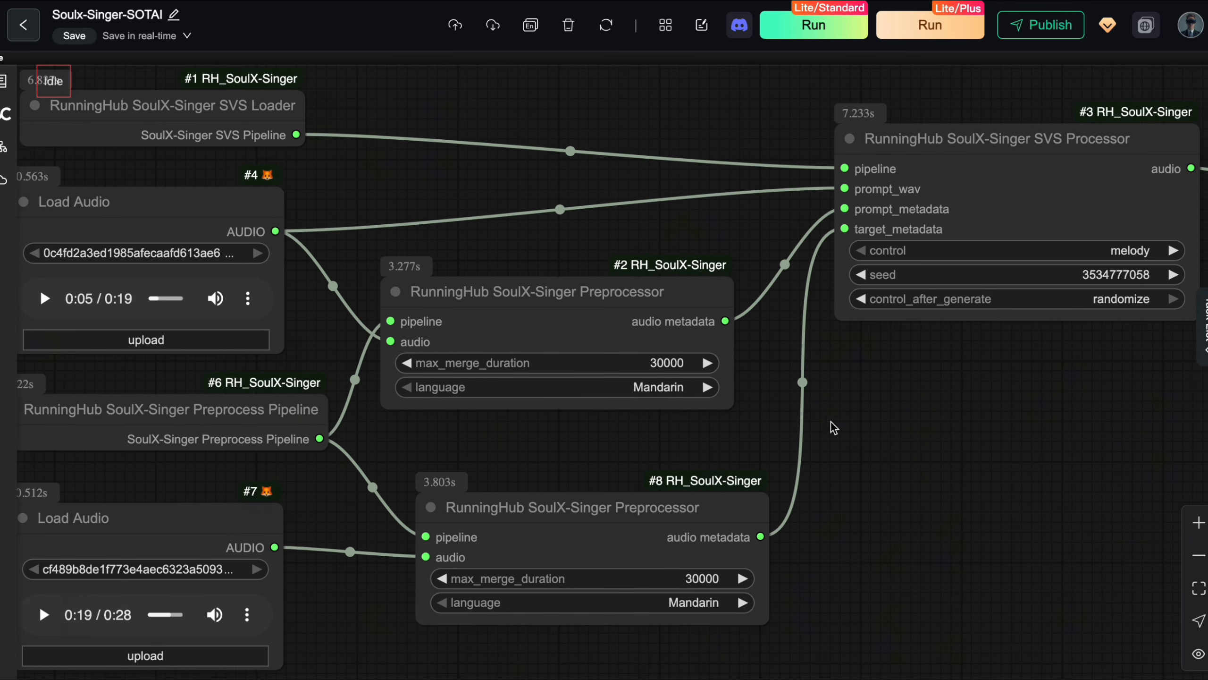
pyautogui.scroll(-1, 910, 418)
pyautogui.moveTo(930, 419); pyautogui.dragTo(947, 316)
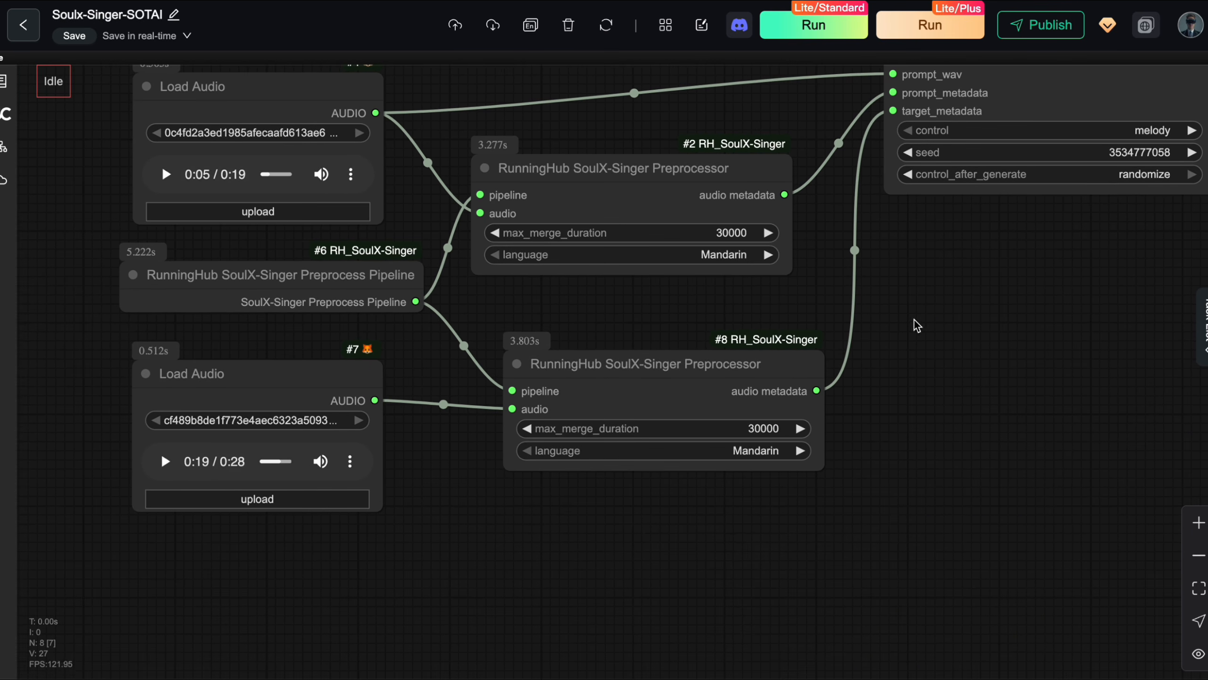
pyautogui.moveTo(731, 362); pyautogui.dragTo(711, 343)
pyautogui.click(992, 383)
pyautogui.moveTo(977, 375); pyautogui.dragTo(986, 424)
pyautogui.moveTo(629, 238); pyautogui.dragTo(624, 227)
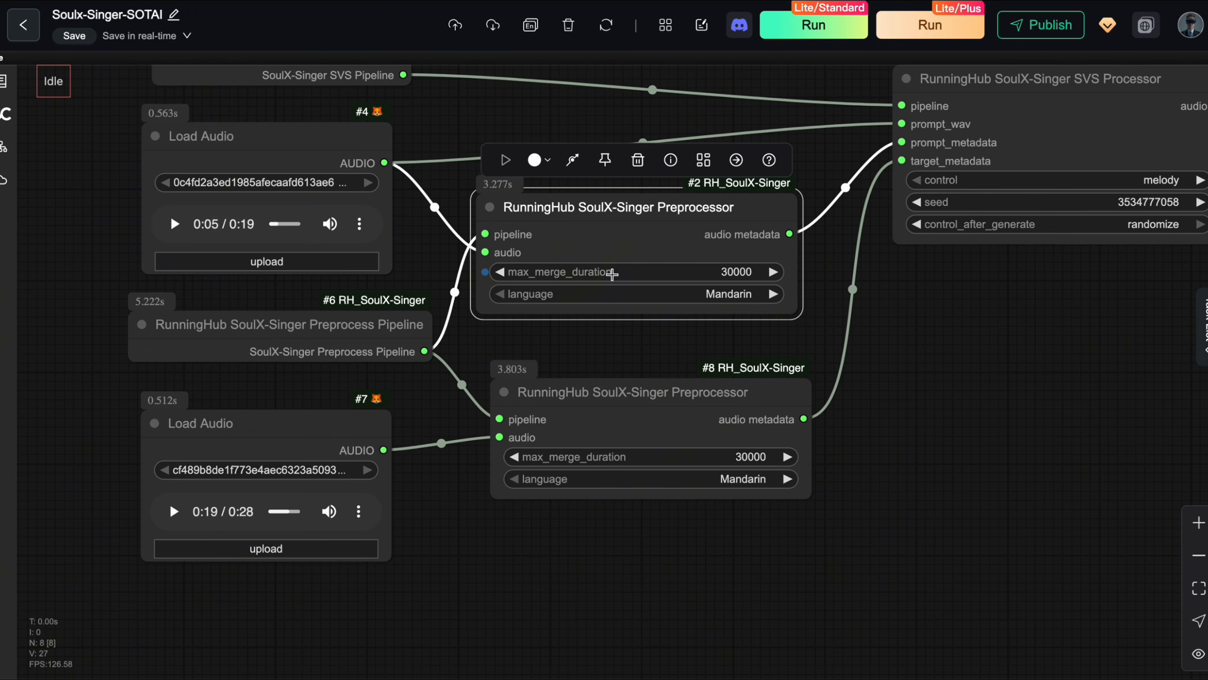
# Shift the upper Load Audio node slightly up and left, and confirm max_merge_duration at 30000 on the Preprocessor it feeds
pyautogui.click(619, 272)
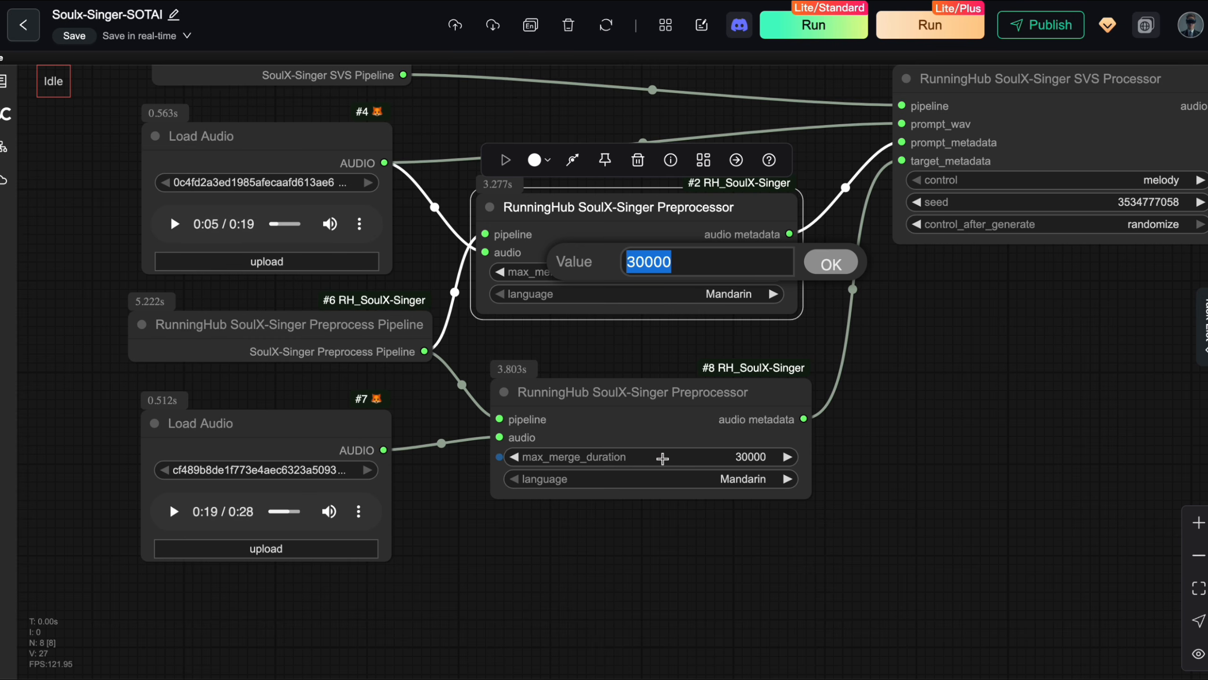
pyautogui.click(593, 351)
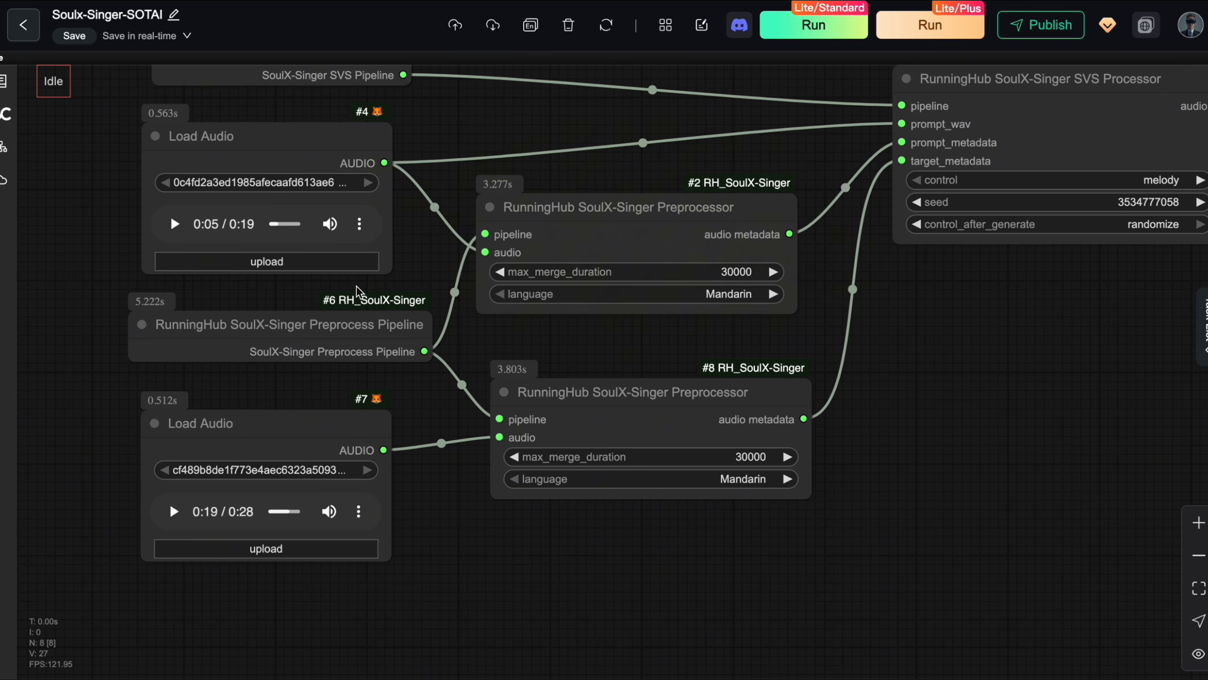
pyautogui.moveTo(320, 151); pyautogui.dragTo(313, 139)
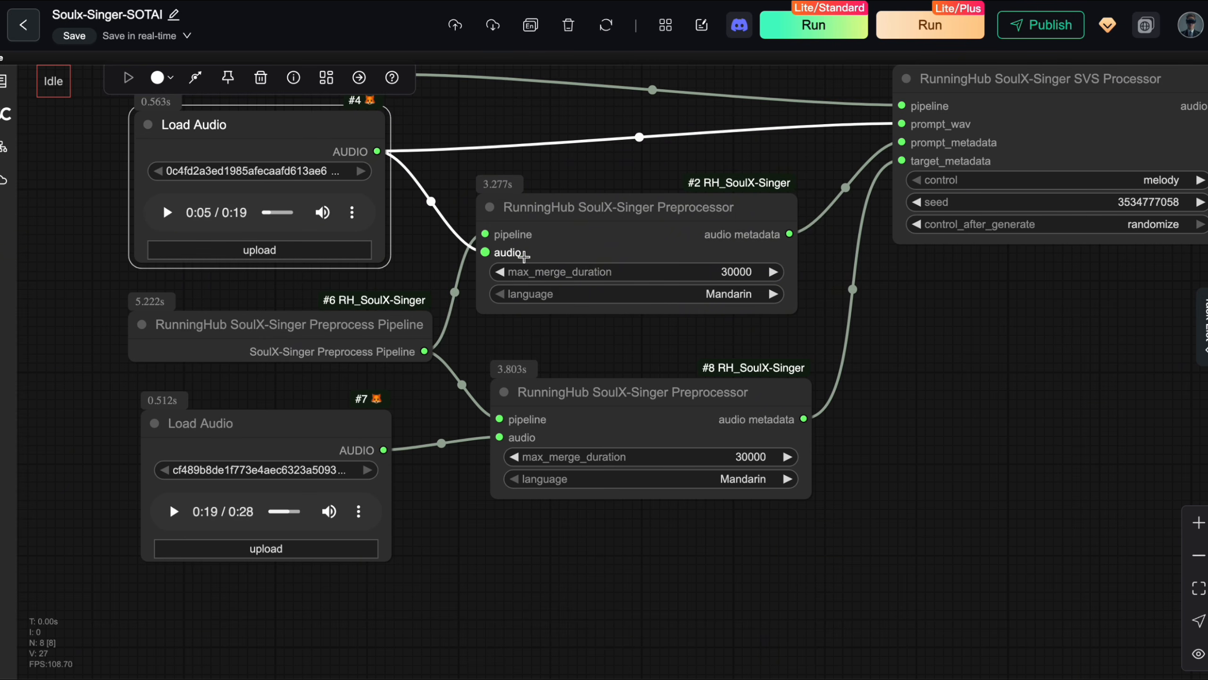
pyautogui.click(647, 272)
pyautogui.click(749, 266)
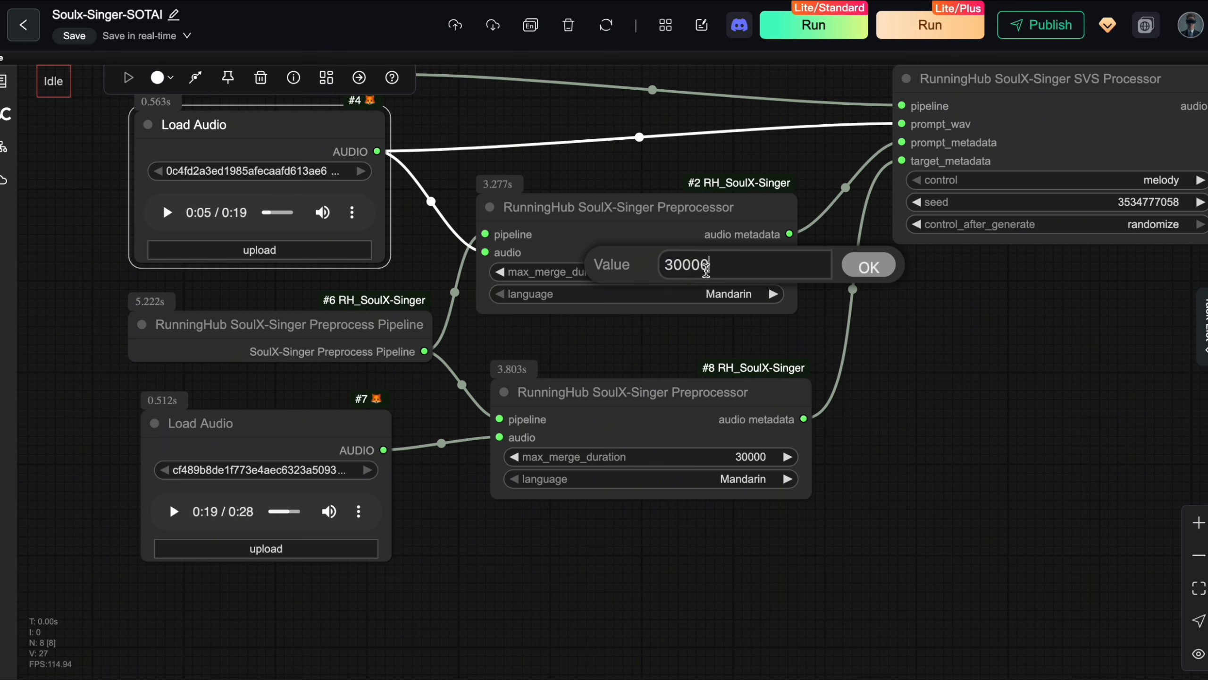
pyautogui.click(865, 266)
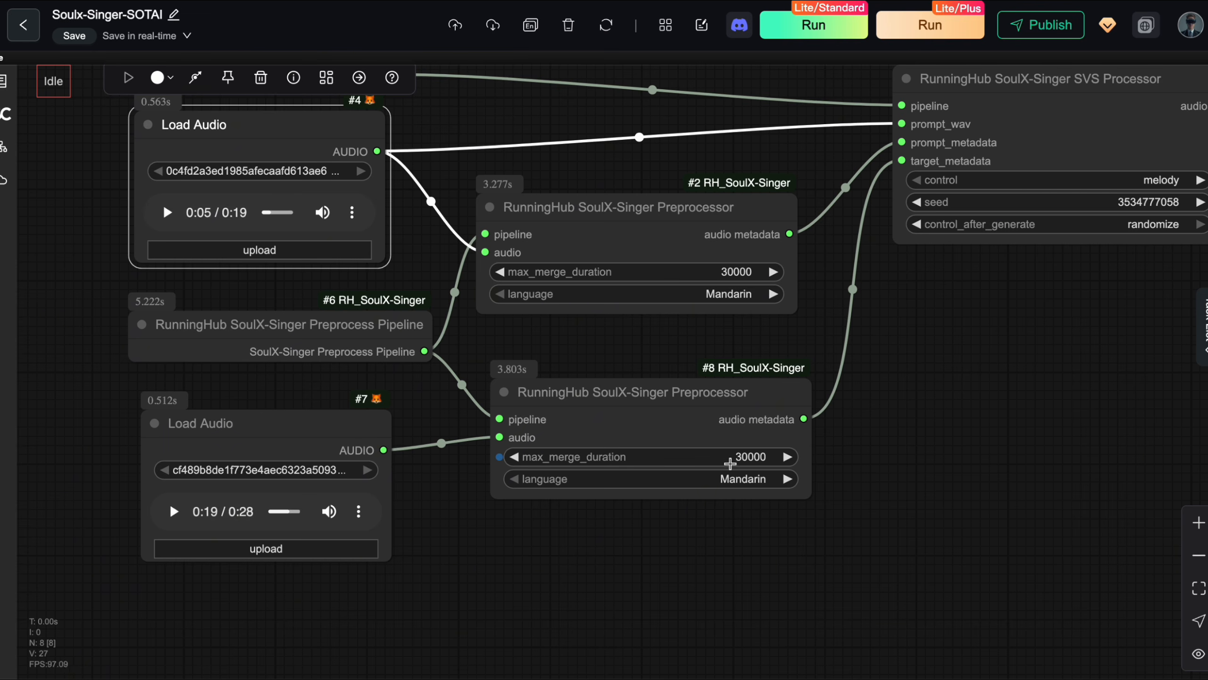
# Set max_merge_duration to 60000 on the Preprocessor feeding target_metadata
pyautogui.click(731, 458)
pyautogui.click(748, 448)
pyautogui.press('BackSpace')
pyautogui.write('6')
pyautogui.click(932, 456)
# Shift the lower Preprocessor slightly left and up, and nudge the lower Load Audio node slightly up
pyautogui.scroll(1, 809, 464)
pyautogui.scroll(2, 885, 443)
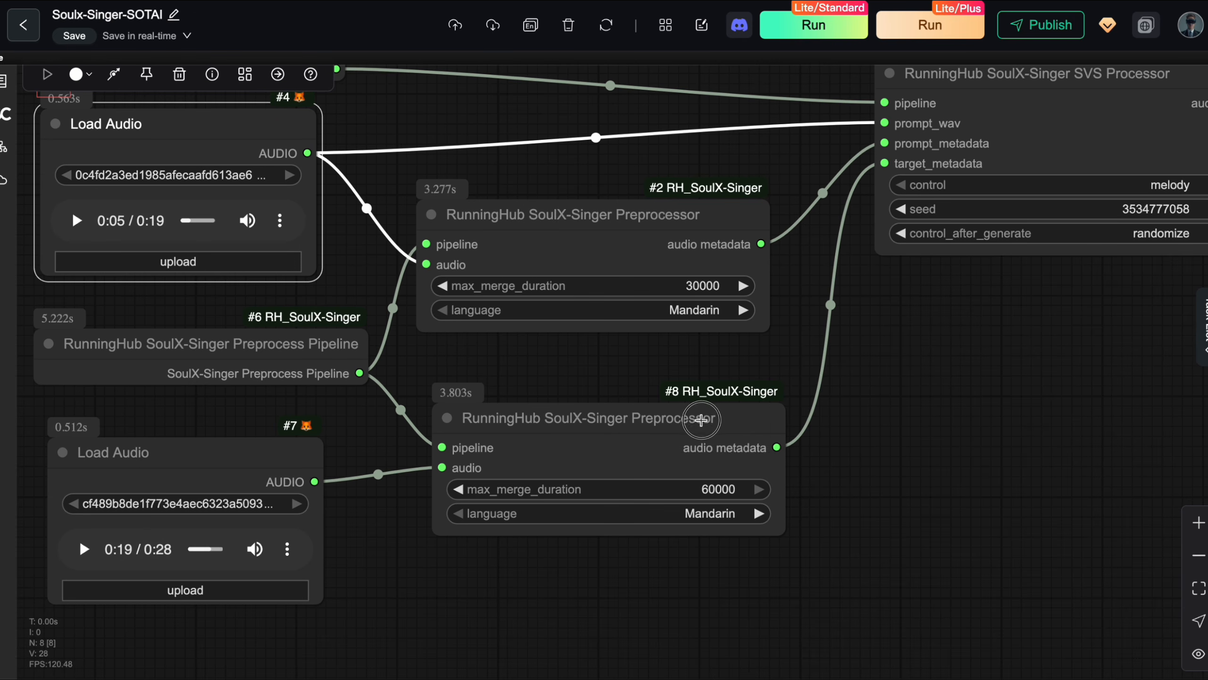
pyautogui.moveTo(700, 419); pyautogui.dragTo(720, 413)
pyautogui.moveTo(235, 461); pyautogui.dragTo(236, 458)
pyautogui.moveTo(670, 443); pyautogui.dragTo(642, 443)
pyautogui.click(979, 405)
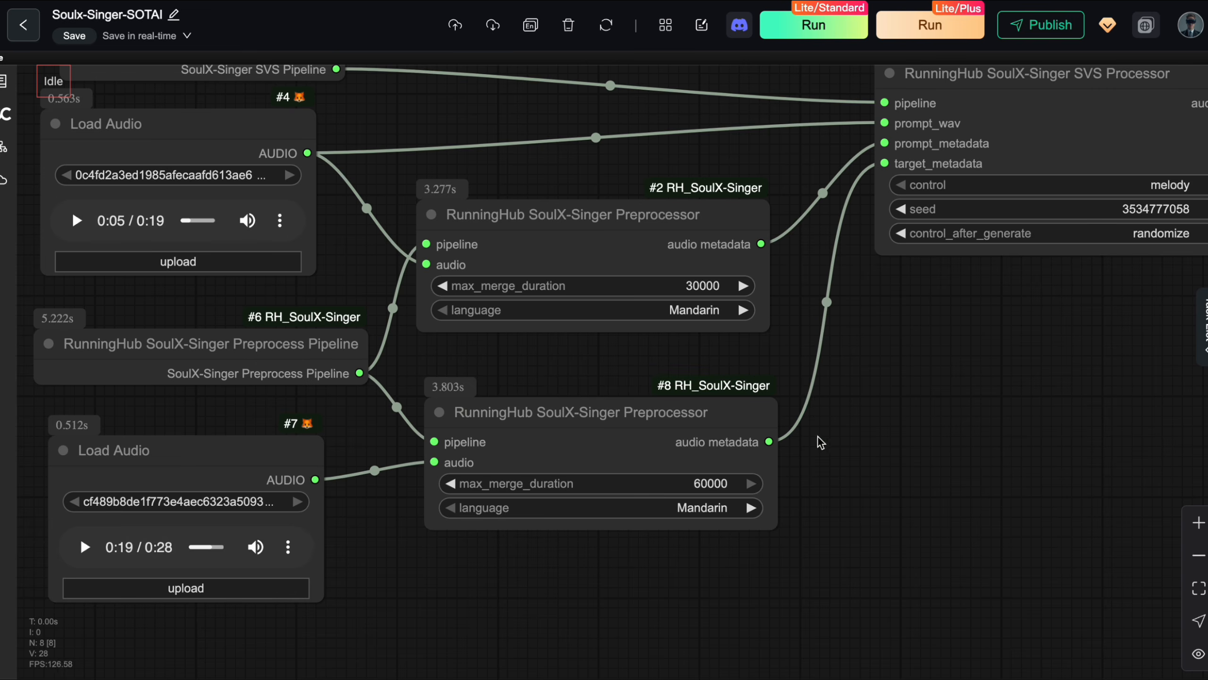
# Examine the SVS Processor node and the melody and score options of its control setting
pyautogui.scroll(-1, 954, 407)
pyautogui.moveTo(957, 405); pyautogui.dragTo(659, 458)
pyautogui.scroll(-1, 763, 451)
pyautogui.click(738, 172)
pyautogui.click(680, 263)
pyautogui.scroll(2, 830, 363)
pyautogui.moveTo(796, 407); pyautogui.dragTo(810, 456)
pyautogui.click(808, 442)
pyautogui.click(749, 296)
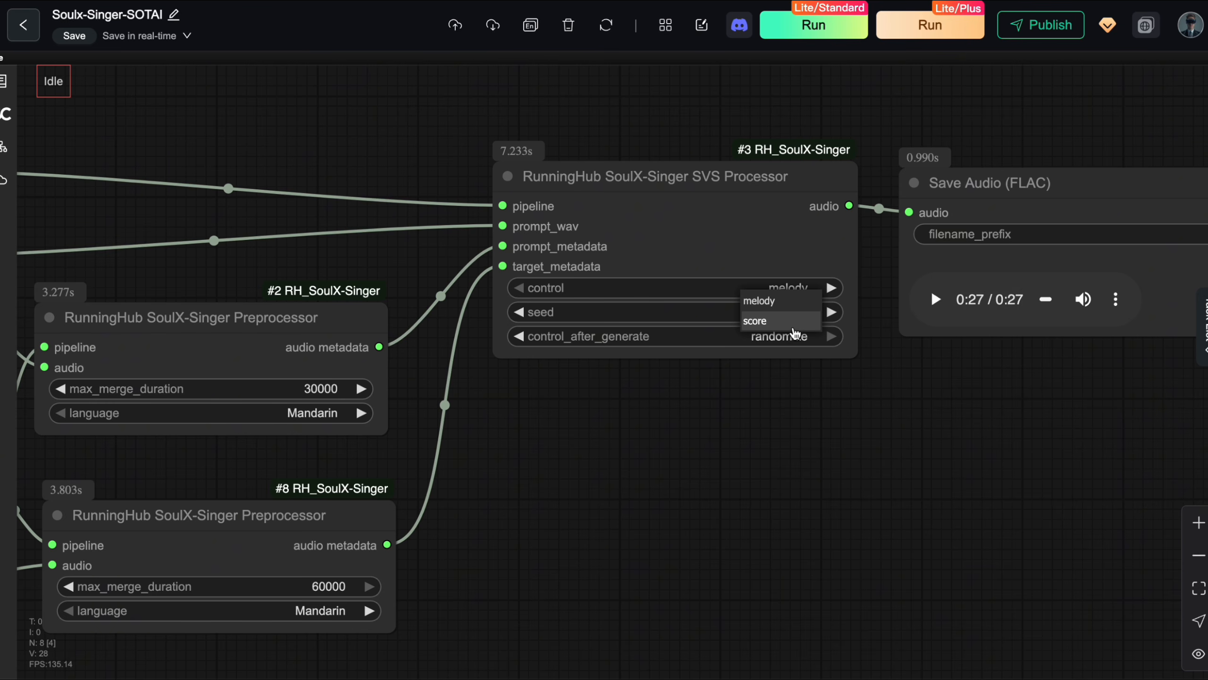
# Move the SVS Processor slightly left toward the Preprocessors and bring the Save Audio (FLAC) node closer to its output
pyautogui.scroll(-2, 951, 437)
pyautogui.moveTo(969, 435)
pyautogui.mouseDown()
pyautogui.moveTo(1044, 445)
pyautogui.moveTo(1097, 433)
pyautogui.moveTo(969, 437)
pyautogui.mouseUp()
pyautogui.scroll(-1, 1084, 450)
pyautogui.moveTo(746, 234); pyautogui.dragTo(711, 232)
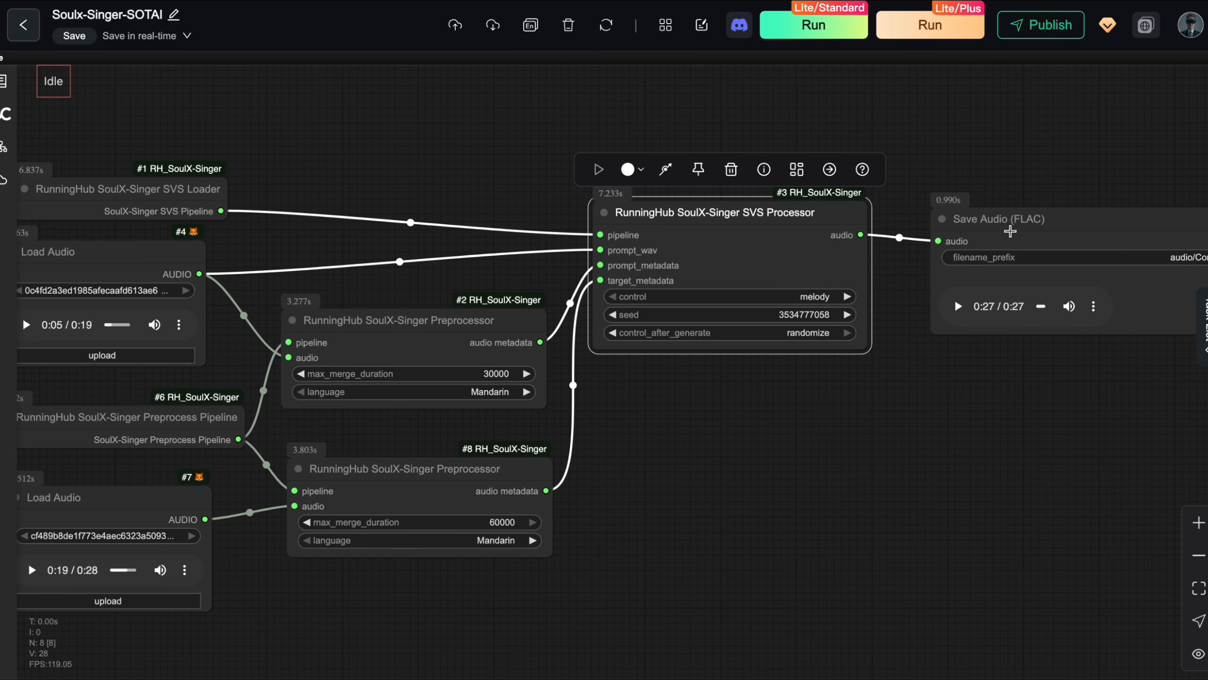
pyautogui.click(1010, 230)
pyautogui.moveTo(951, 414); pyautogui.dragTo(1000, 403)
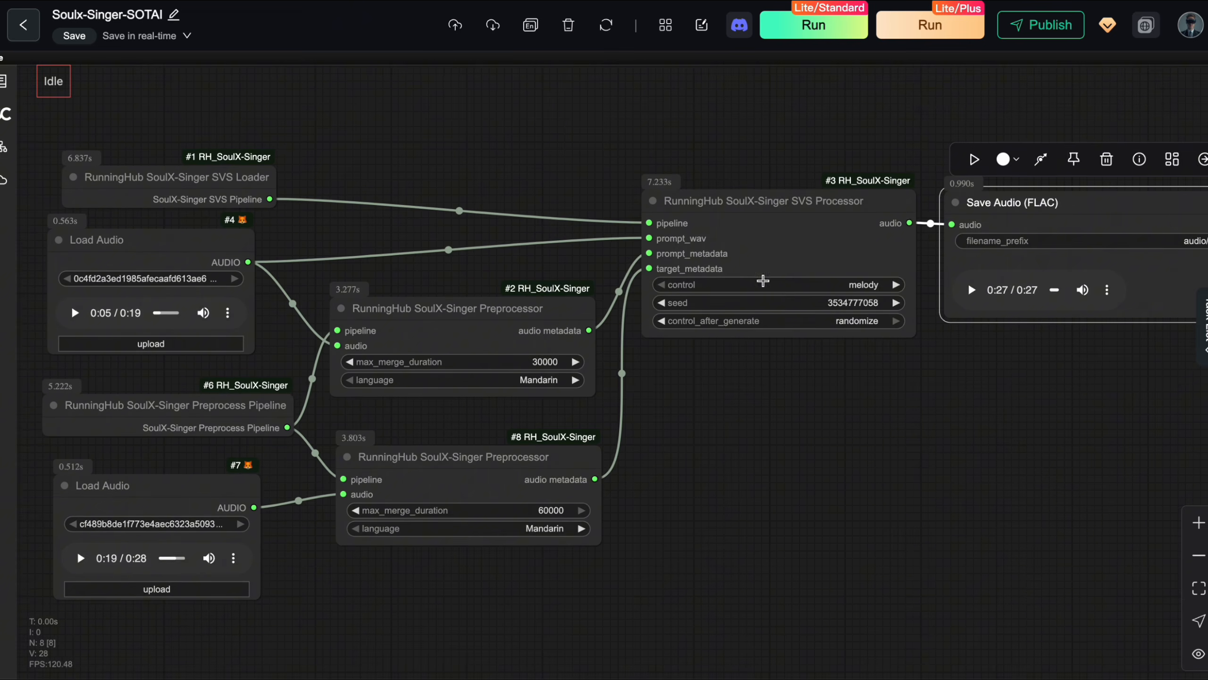
pyautogui.moveTo(857, 418); pyautogui.dragTo(869, 416)
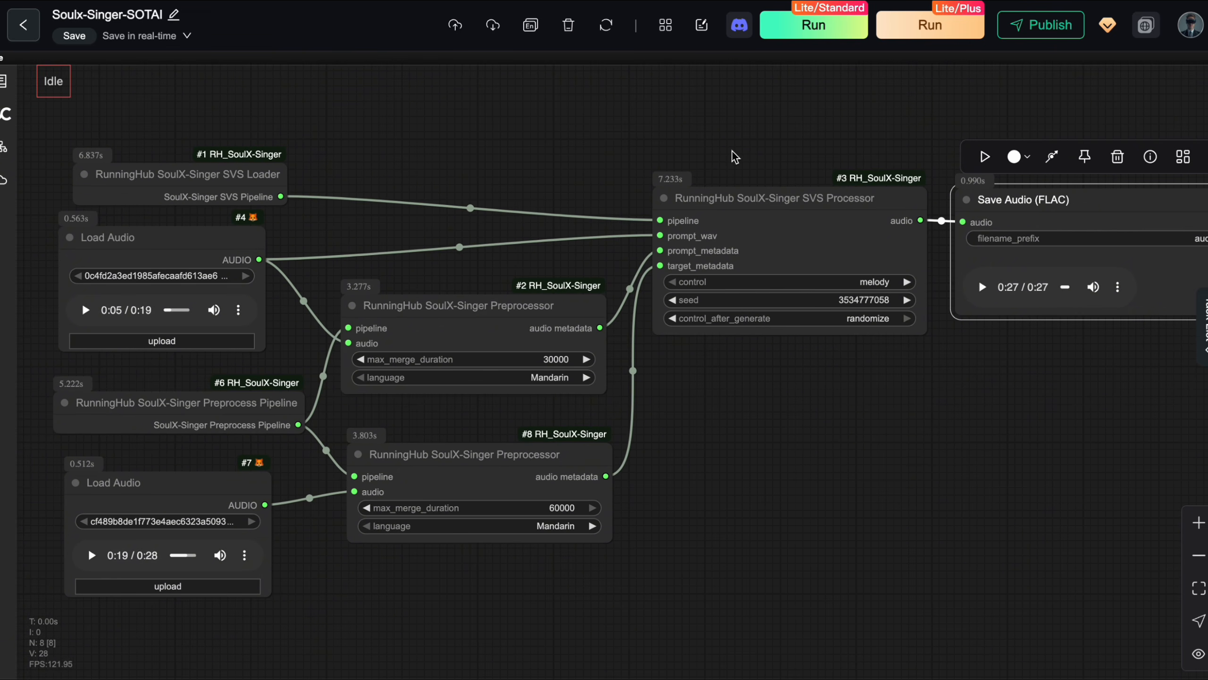
# Run the whole workflow in Lite/Standard mode
pyautogui.click(741, 161)
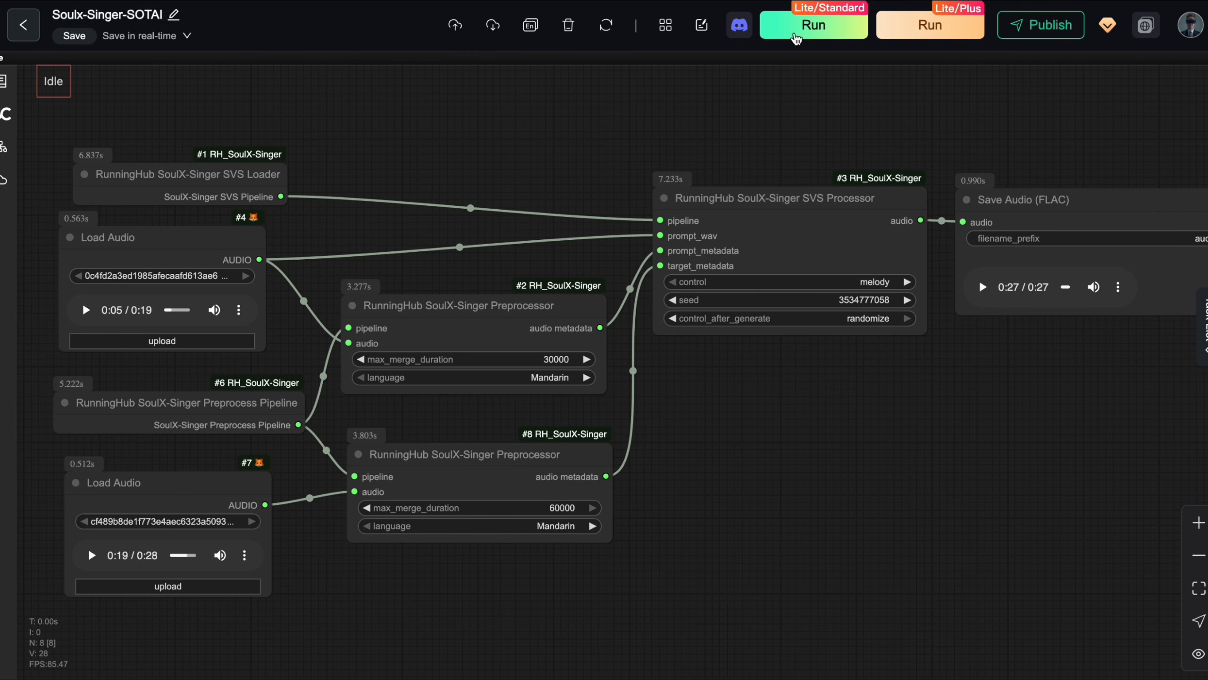
pyautogui.click(797, 38)
pyautogui.scroll(-2, 888, 428)
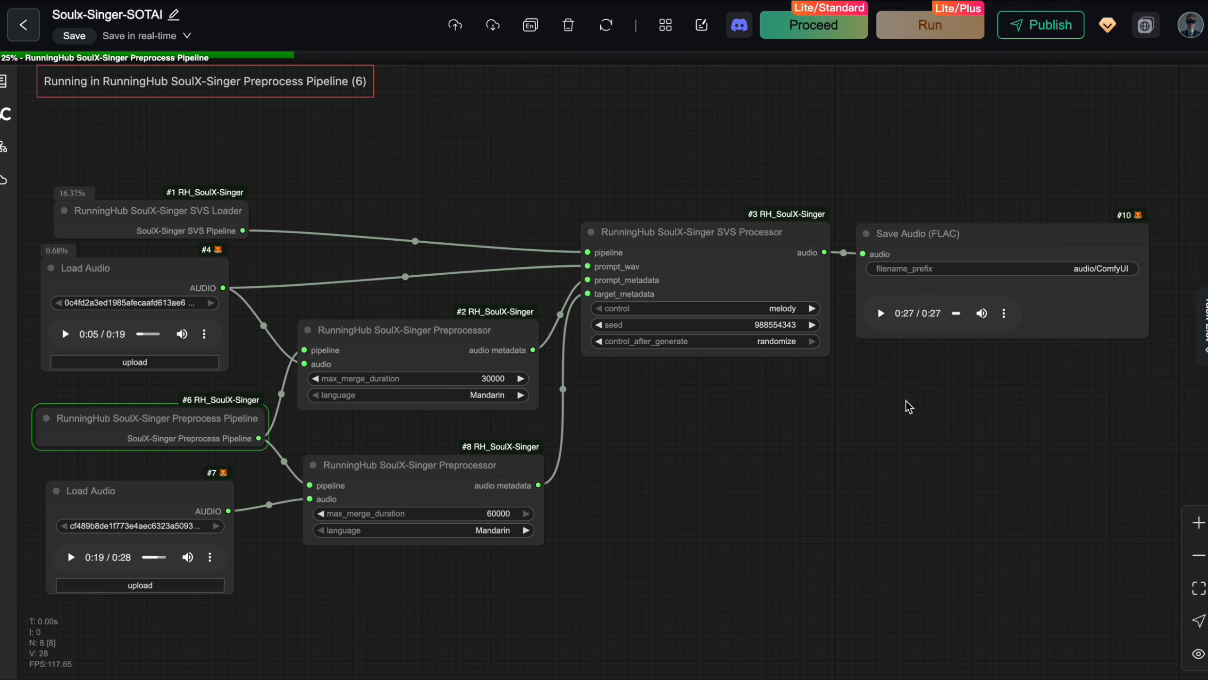
pyautogui.moveTo(894, 422); pyautogui.dragTo(883, 414)
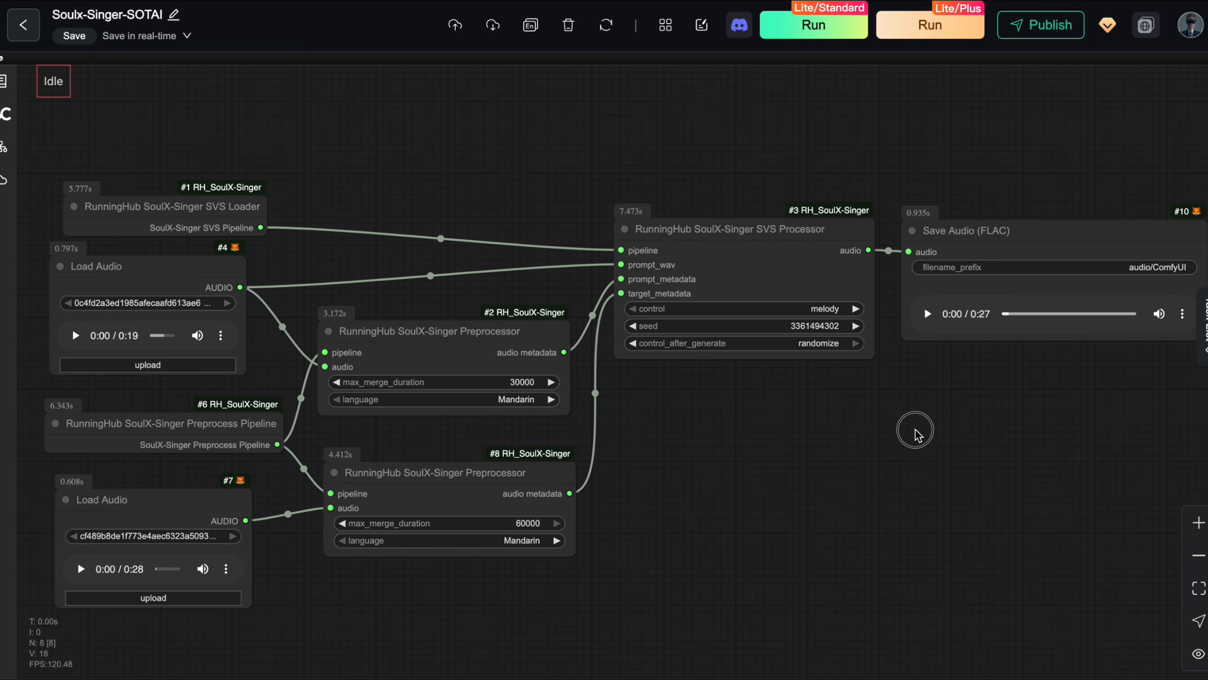
# Play the generated singing clip in the Save Audio (FLAC) node
pyautogui.moveTo(916, 430); pyautogui.dragTo(624, 522)
pyautogui.scroll(3, 697, 435)
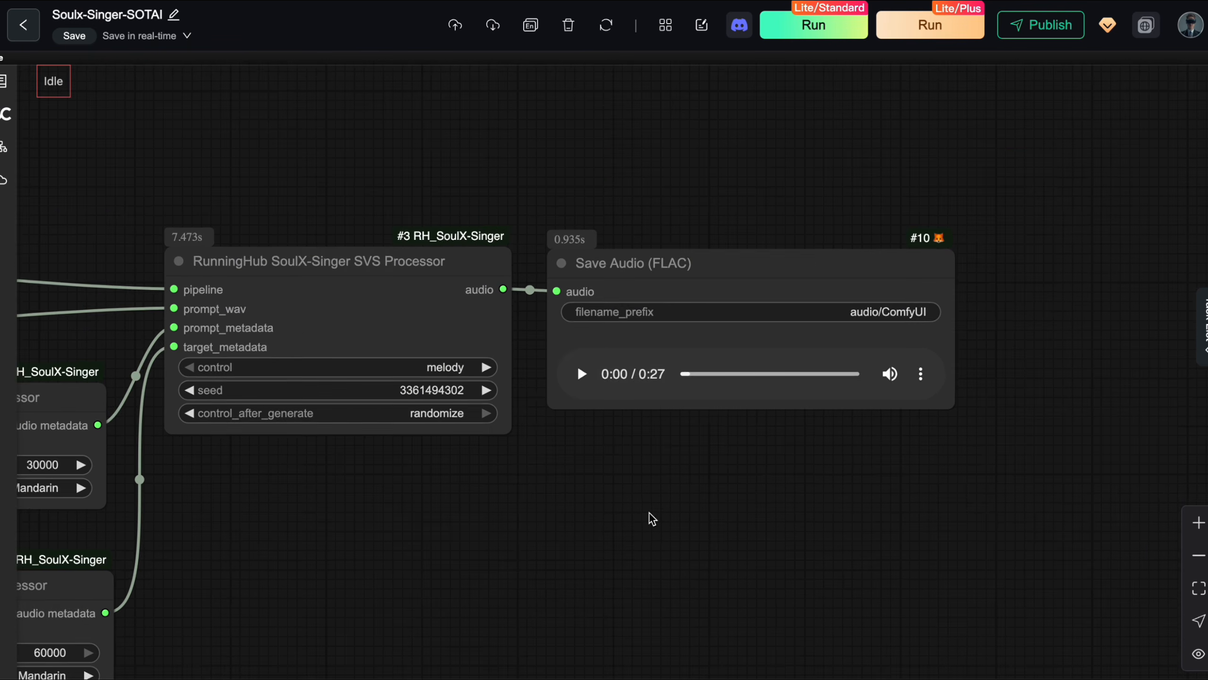
pyautogui.scroll(2, 652, 518)
pyautogui.scroll(1, 682, 507)
pyautogui.click(561, 387)
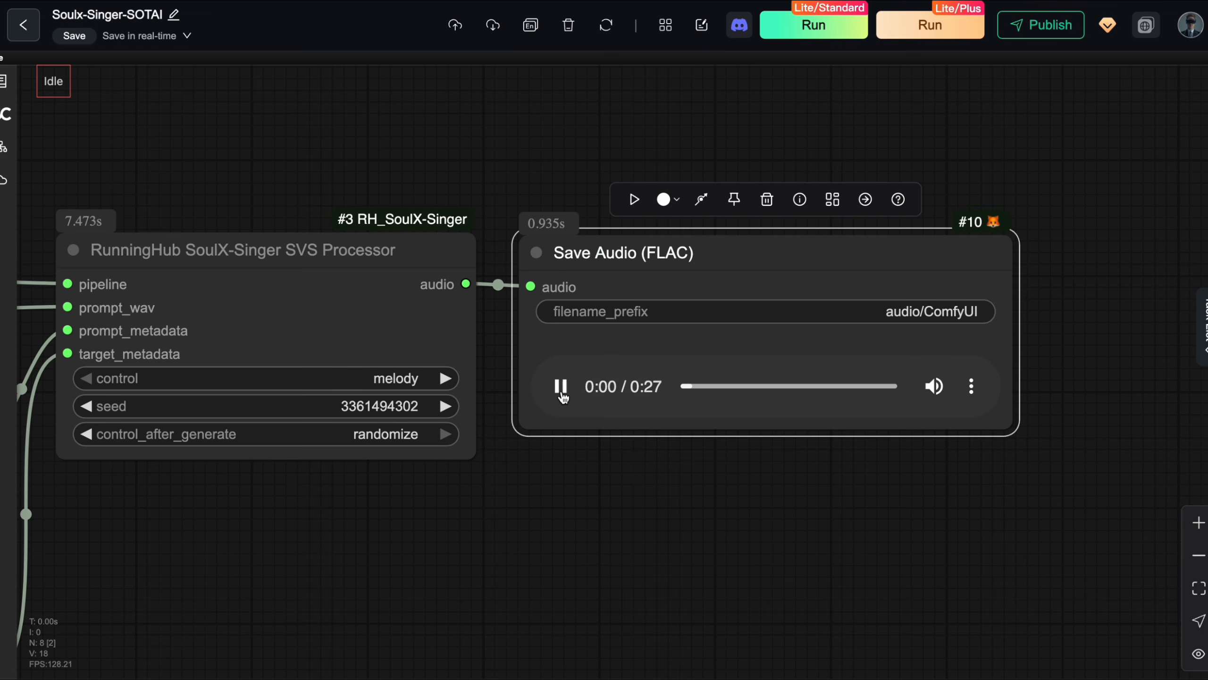
pyautogui.click(648, 510)
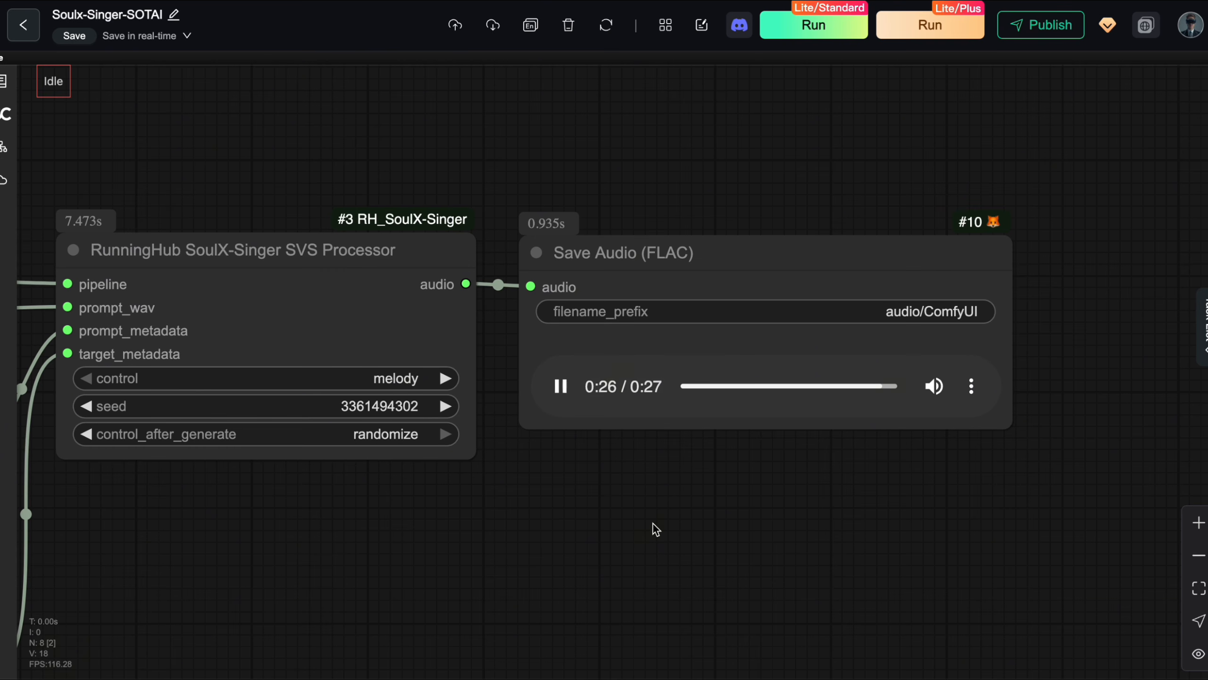
# Review the completed workflow from the Save Audio (FLAC) node back through the SVS Processor to the Preprocessors
pyautogui.scroll(-1, 646, 528)
pyautogui.scroll(-1, 646, 535)
pyautogui.moveTo(646, 535); pyautogui.dragTo(769, 507)
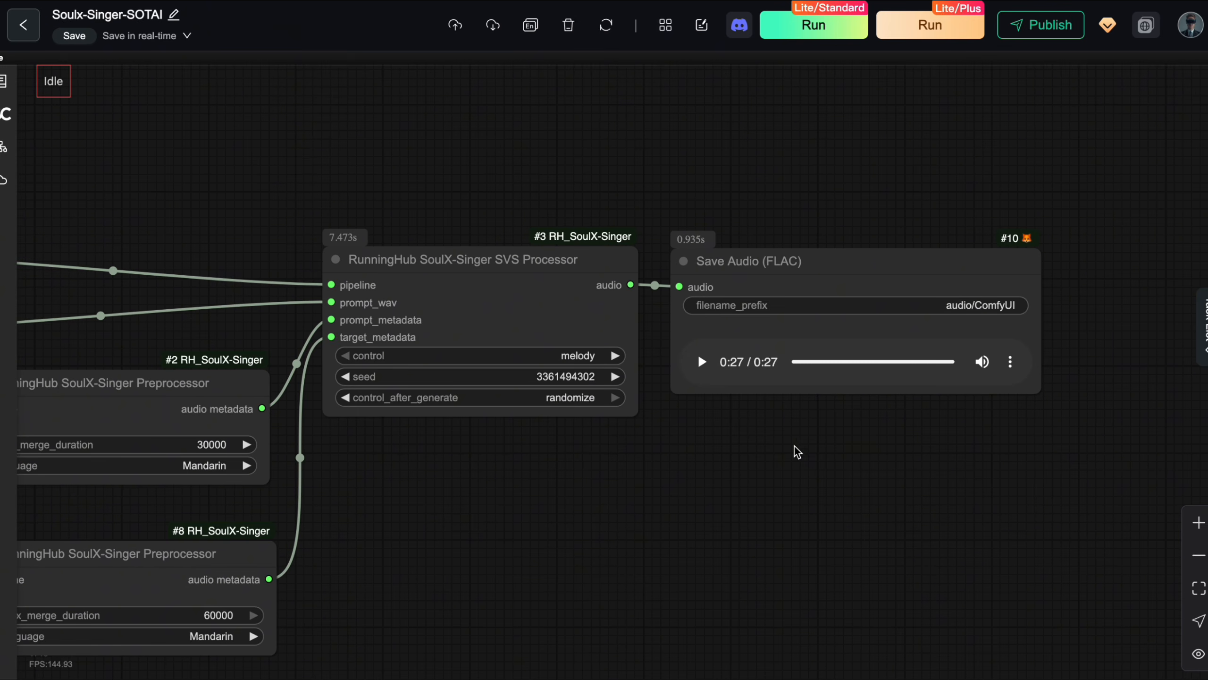
pyautogui.moveTo(875, 212); pyautogui.dragTo(870, 204)
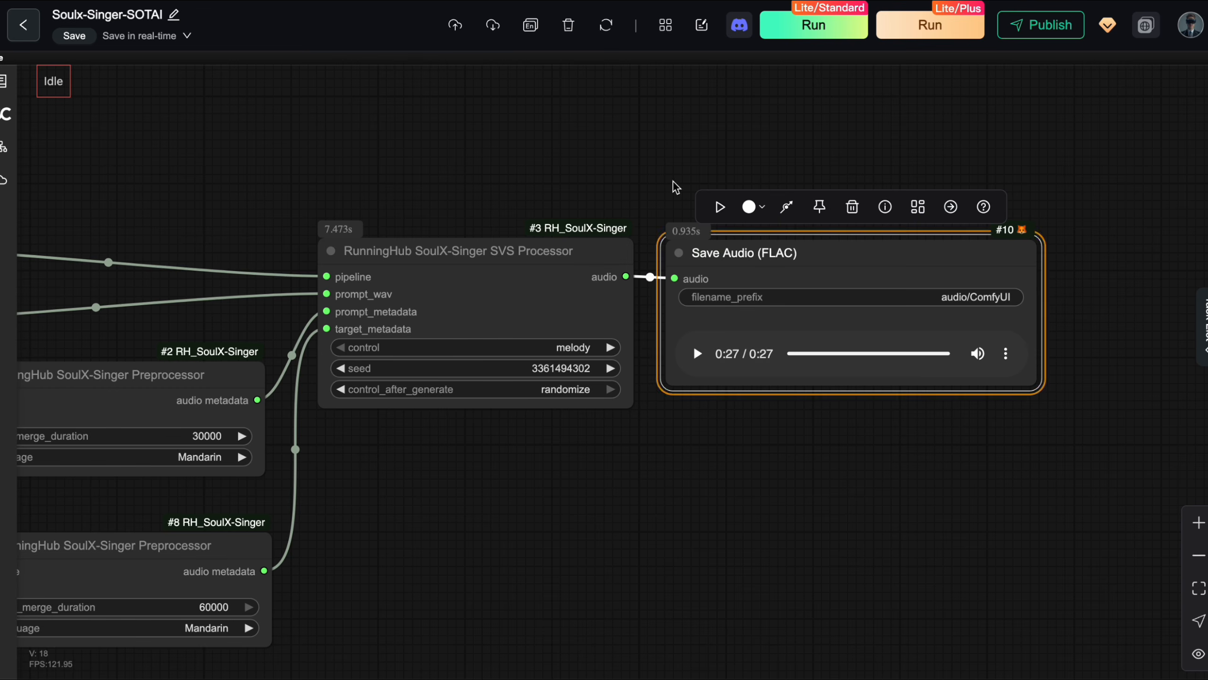
pyautogui.moveTo(737, 448); pyautogui.dragTo(856, 448)
pyautogui.scroll(-1, 794, 437)
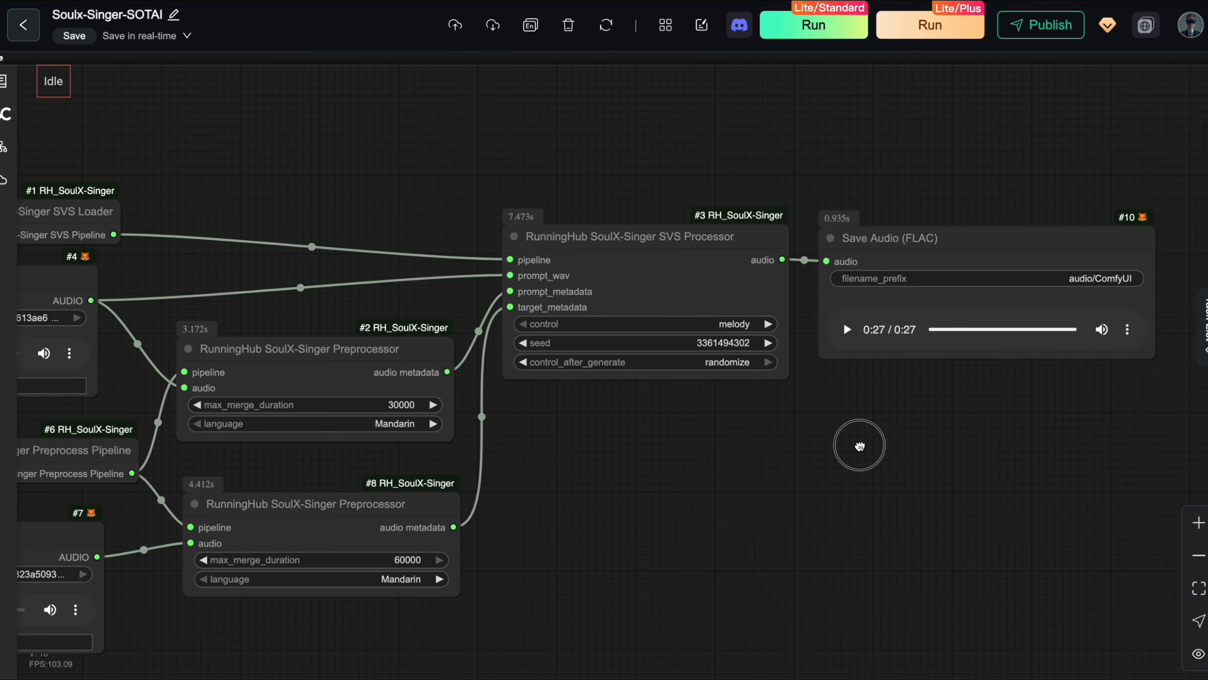
pyautogui.click(980, 235)
pyautogui.click(321, 157)
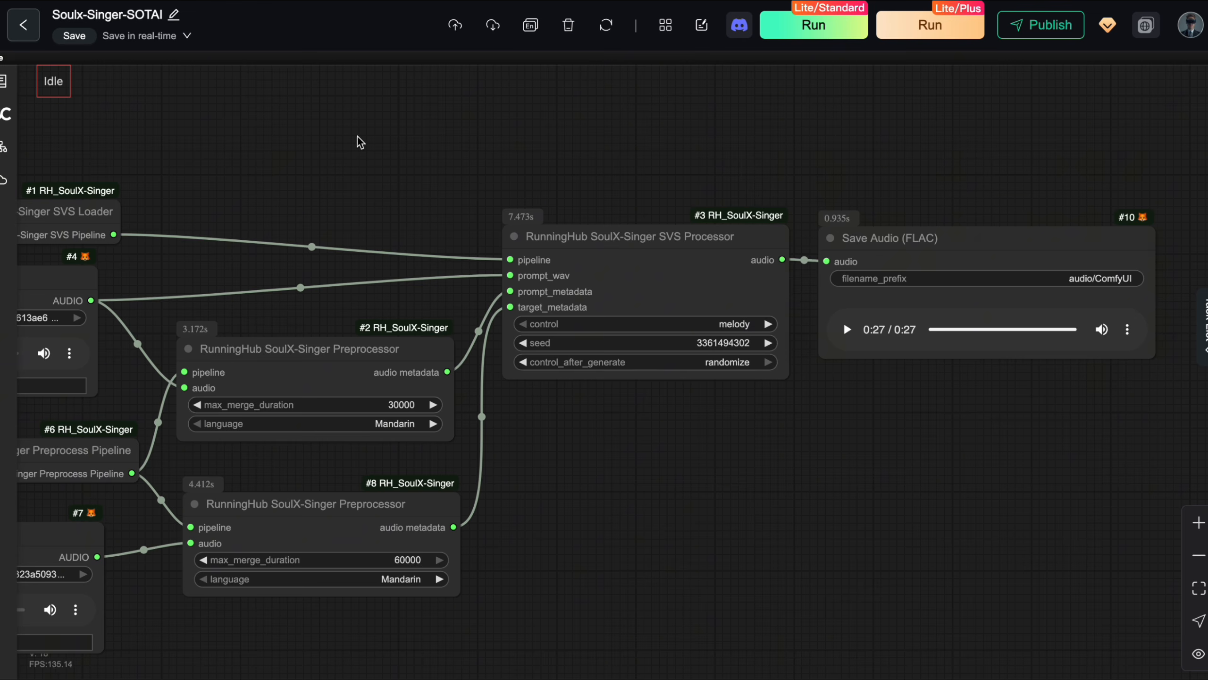
pyautogui.click(763, 432)
pyautogui.moveTo(701, 464); pyautogui.dragTo(697, 447)
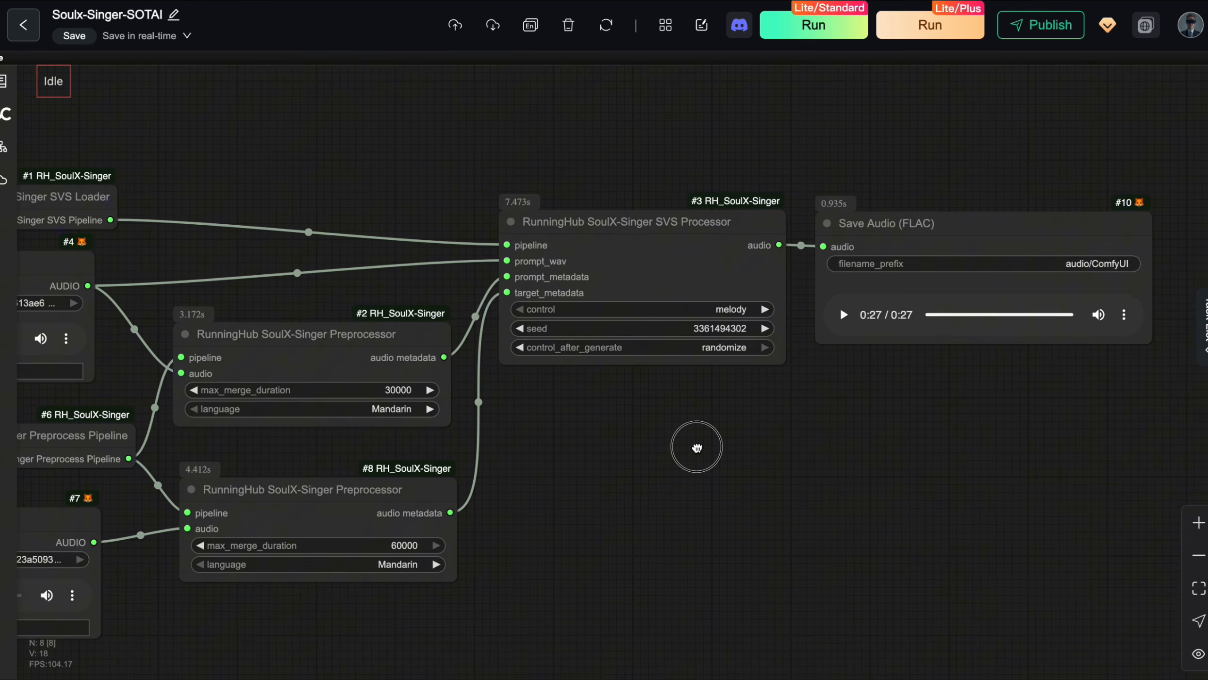
# Set the SVS Processor's control to score and run the whole workflow in Lite/Standard mode
pyautogui.moveTo(872, 179); pyautogui.dragTo(851, 172)
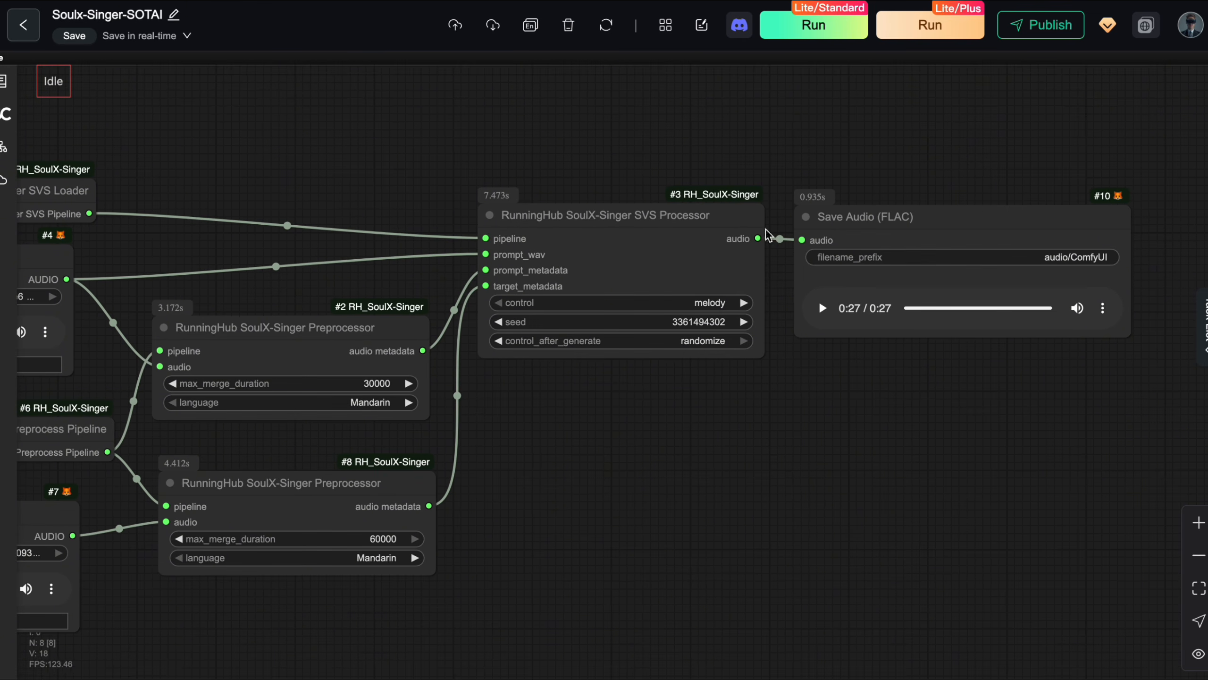
pyautogui.click(681, 299)
pyautogui.click(692, 327)
pyautogui.scroll(3, 740, 355)
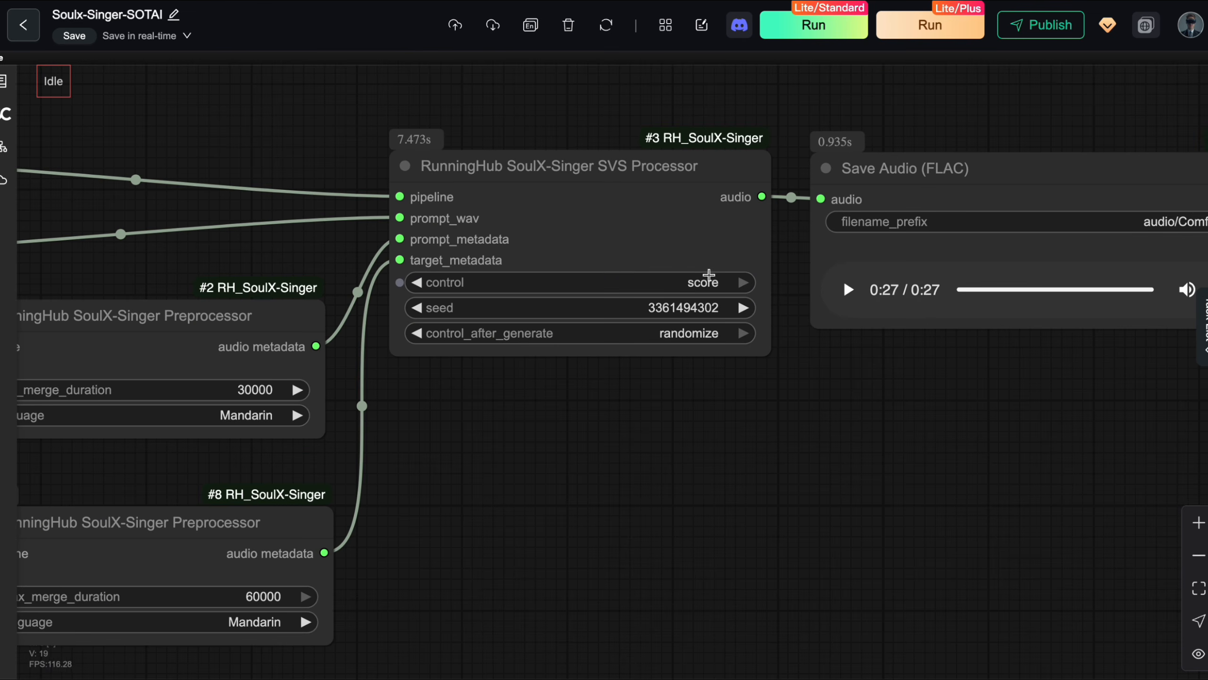
pyautogui.scroll(-2, 787, 452)
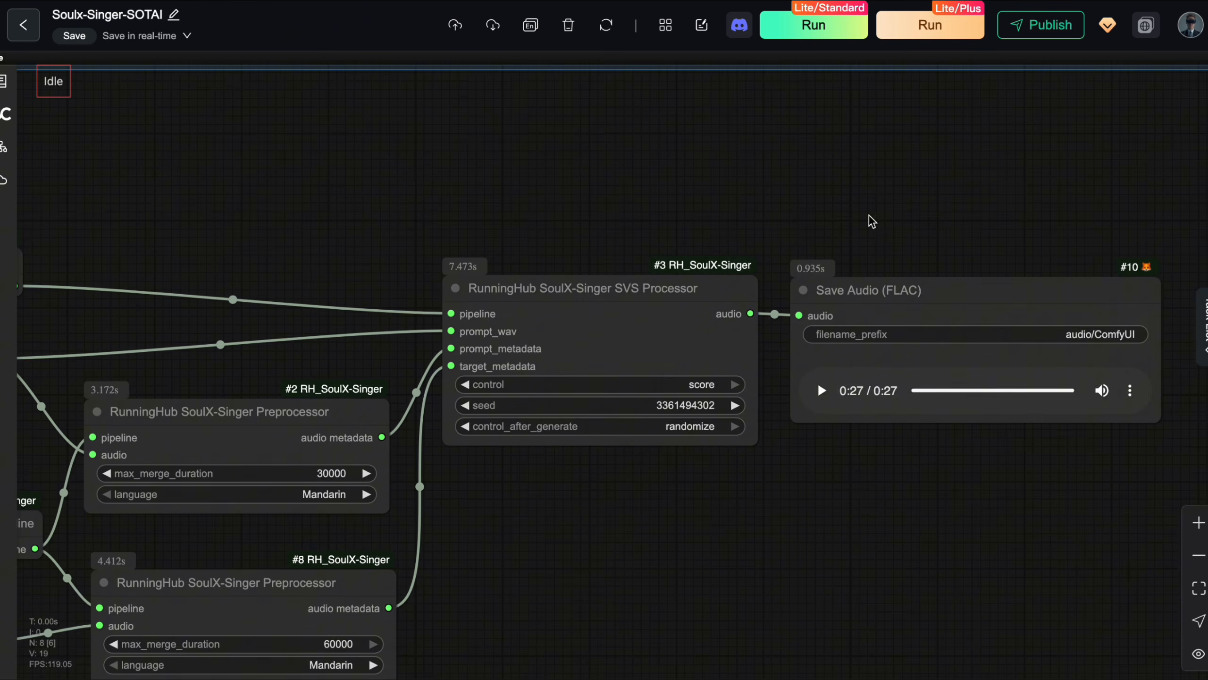
pyautogui.click(813, 29)
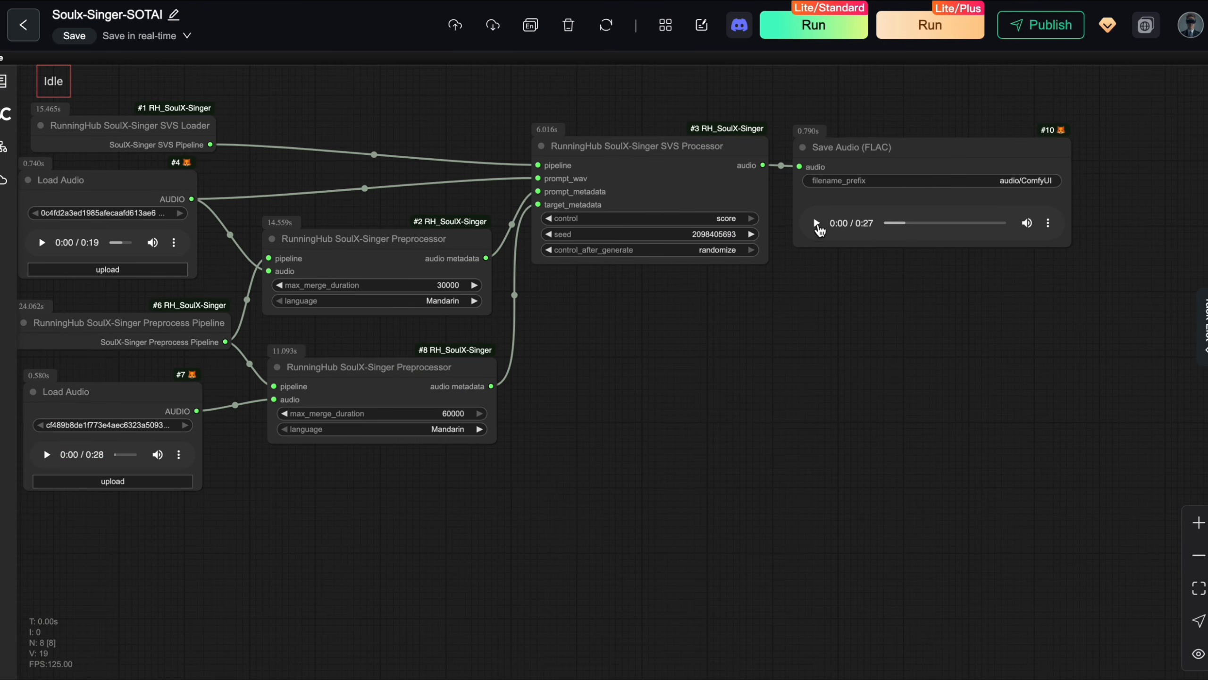
# Play the clip generated with score control in the Save Audio (FLAC) node
pyautogui.click(817, 224)
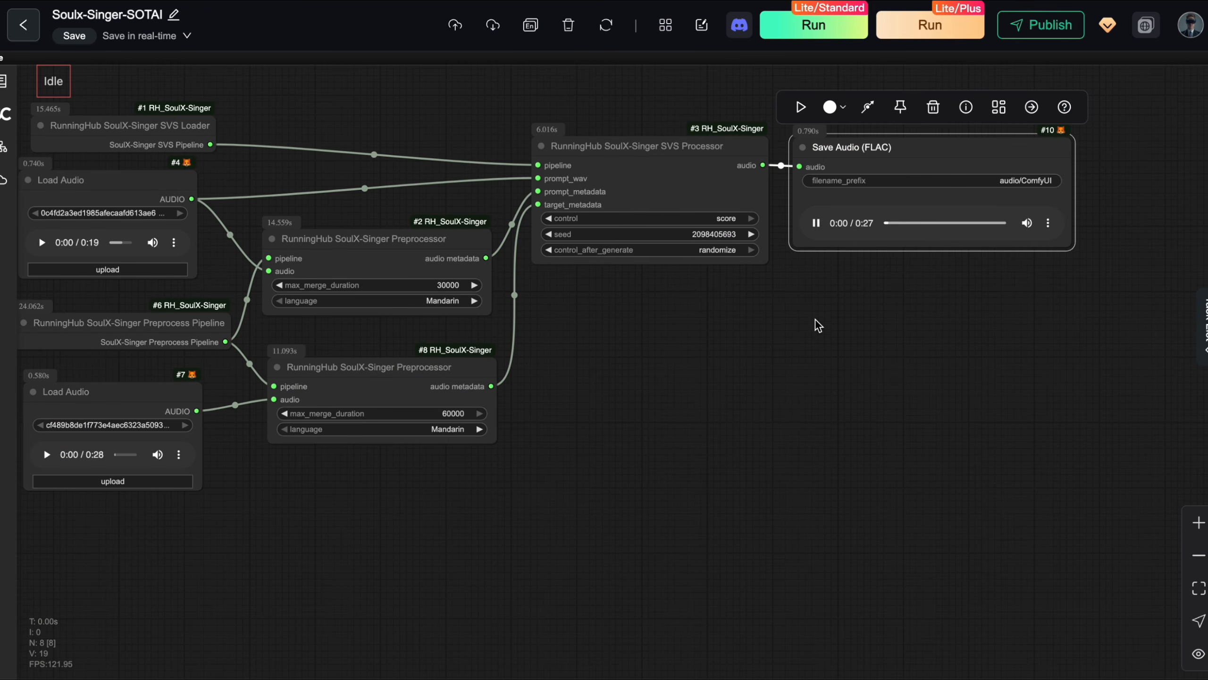
pyautogui.click(837, 348)
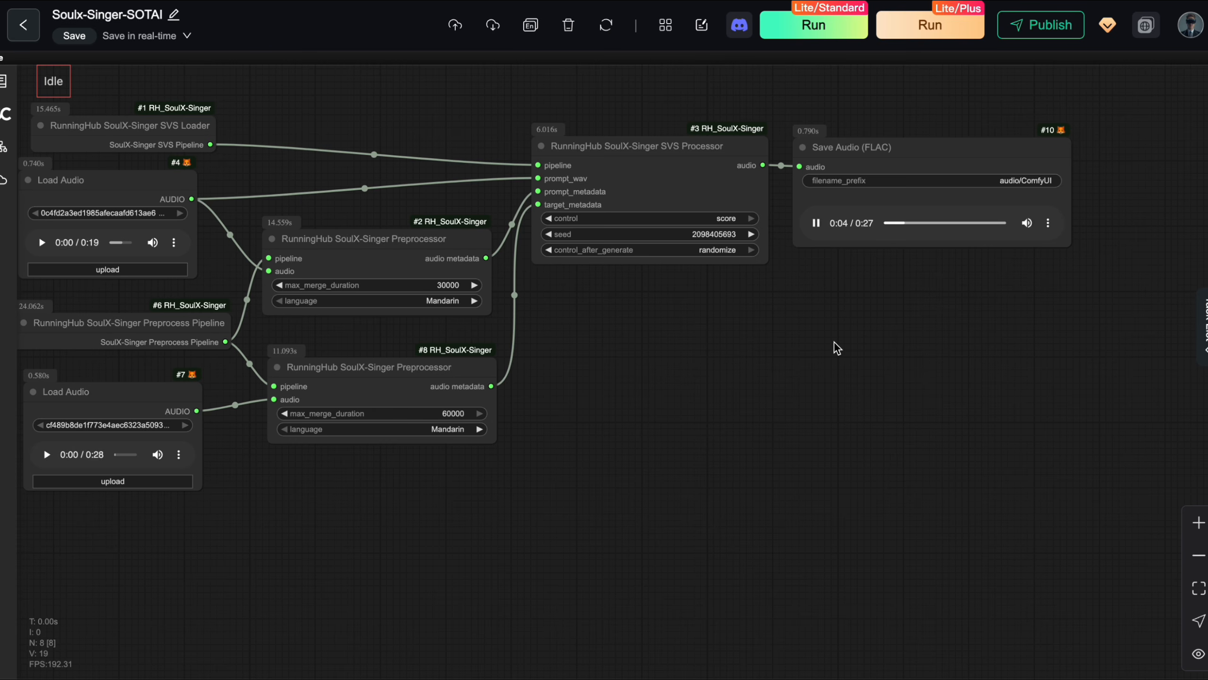
pyautogui.scroll(1, 835, 341)
pyautogui.moveTo(857, 354); pyautogui.dragTo(920, 441)
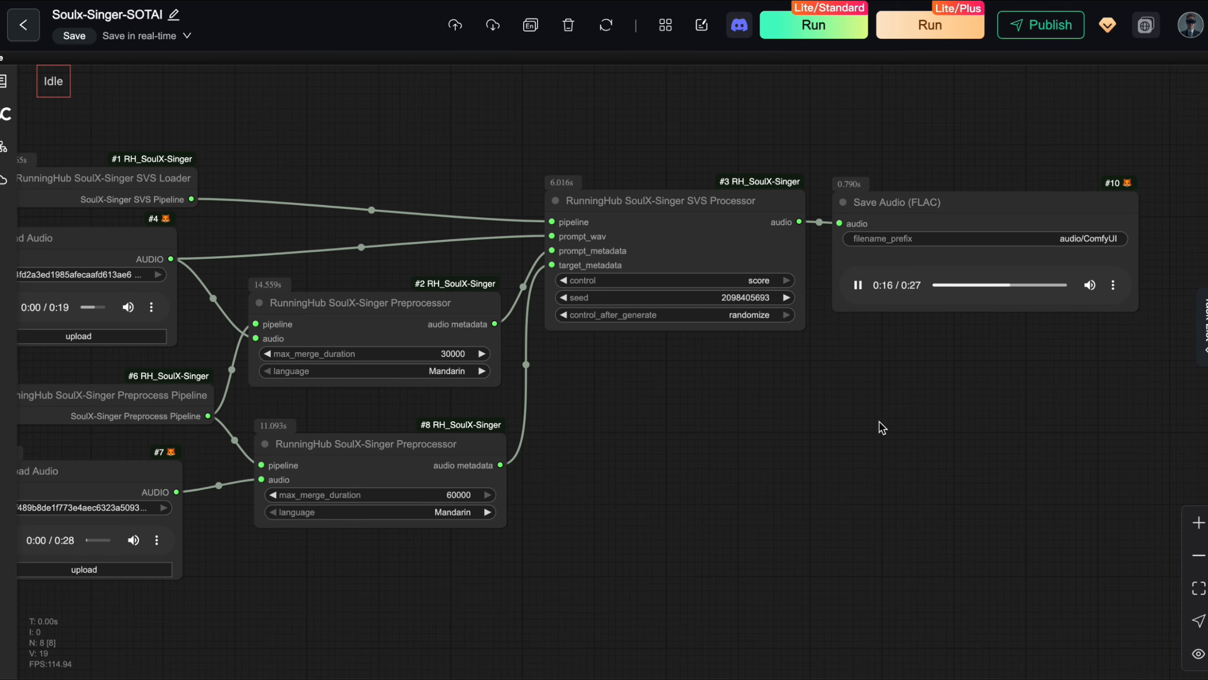
# Shift the Save Audio (FLAC) node slightly closer to the SVS Processor's audio output
pyautogui.moveTo(957, 213); pyautogui.dragTo(952, 210)
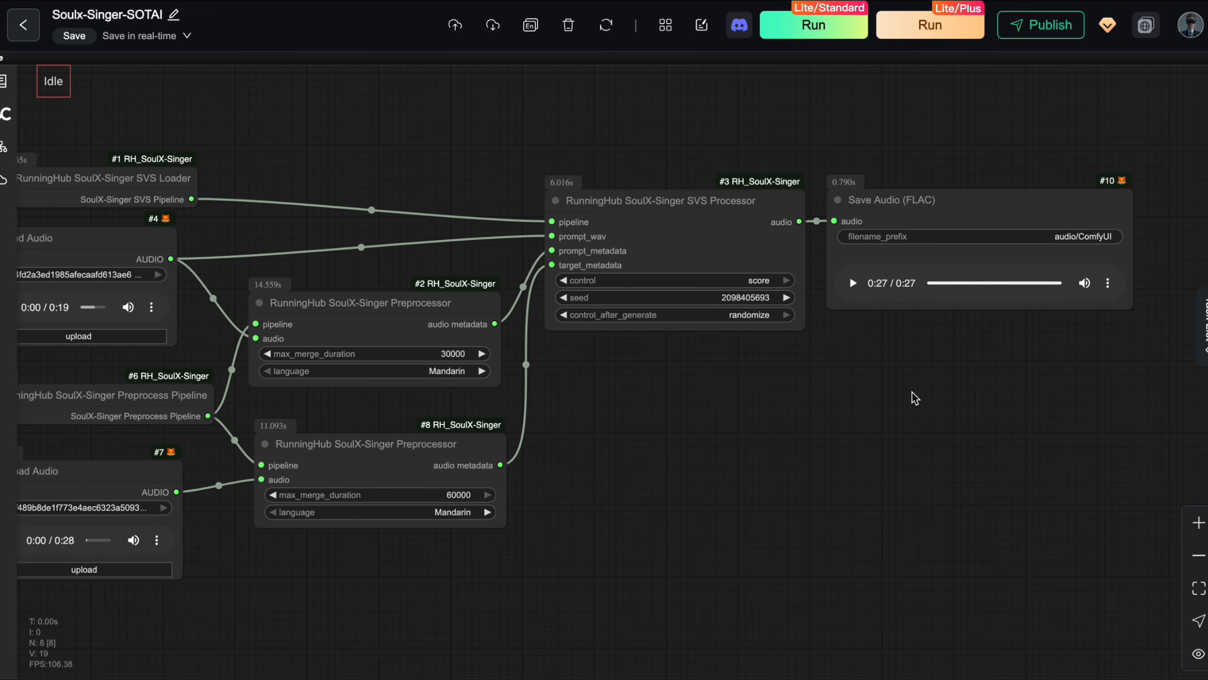
pyautogui.moveTo(894, 192); pyautogui.dragTo(898, 197)
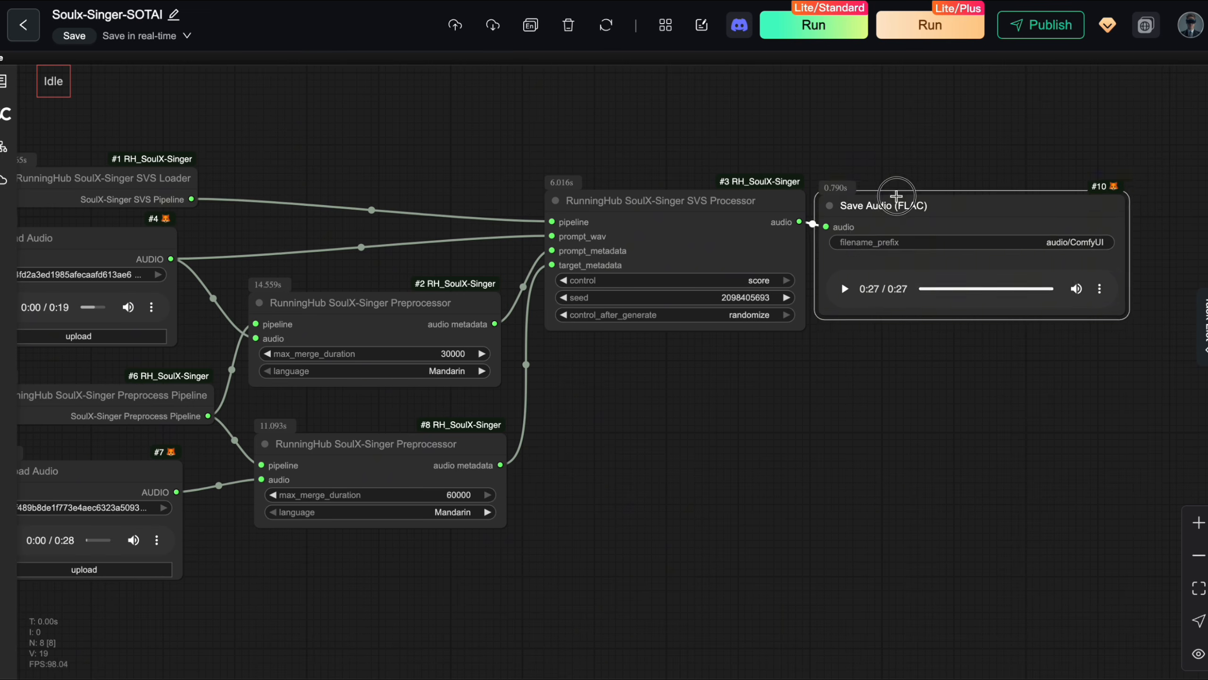
pyautogui.click(775, 388)
pyautogui.moveTo(775, 405); pyautogui.dragTo(814, 440)
pyautogui.scroll(1, 841, 386)
# Check the melody and score choices of the SVS Processor's control setting, keeping score selected
pyautogui.click(728, 313)
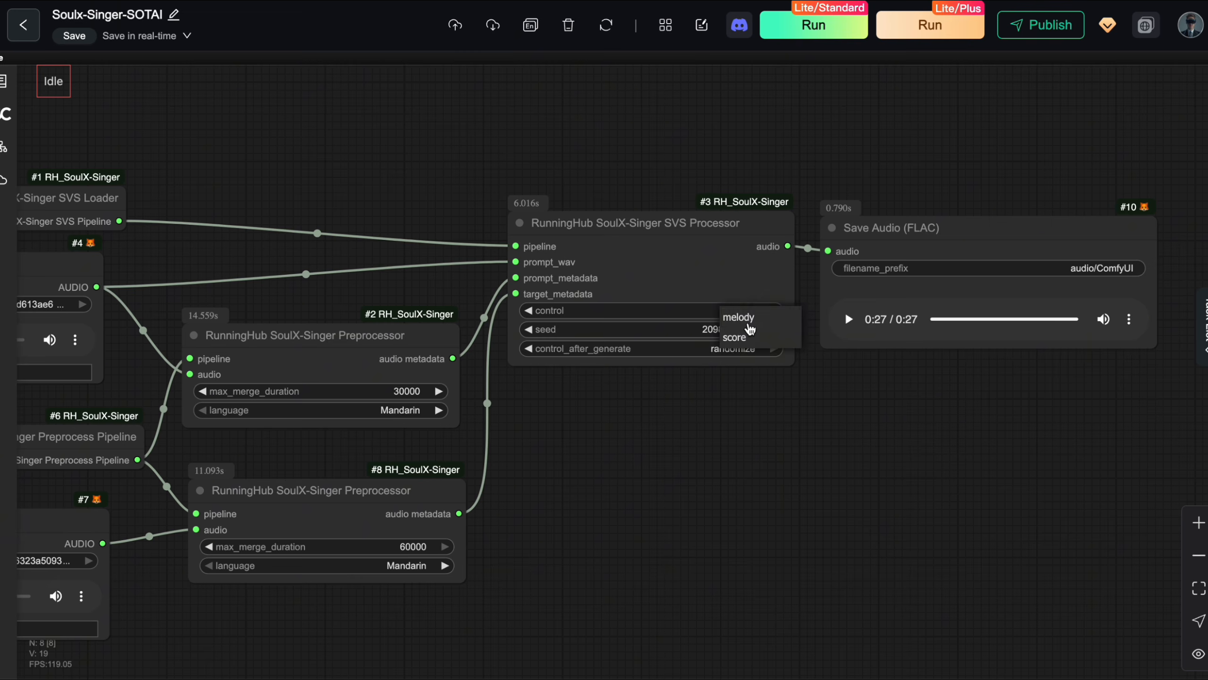
pyautogui.click(754, 339)
pyautogui.moveTo(833, 431)
pyautogui.mouseDown()
pyautogui.moveTo(802, 427)
pyautogui.moveTo(945, 426)
pyautogui.moveTo(821, 445)
pyautogui.mouseUp()
pyautogui.click(921, 242)
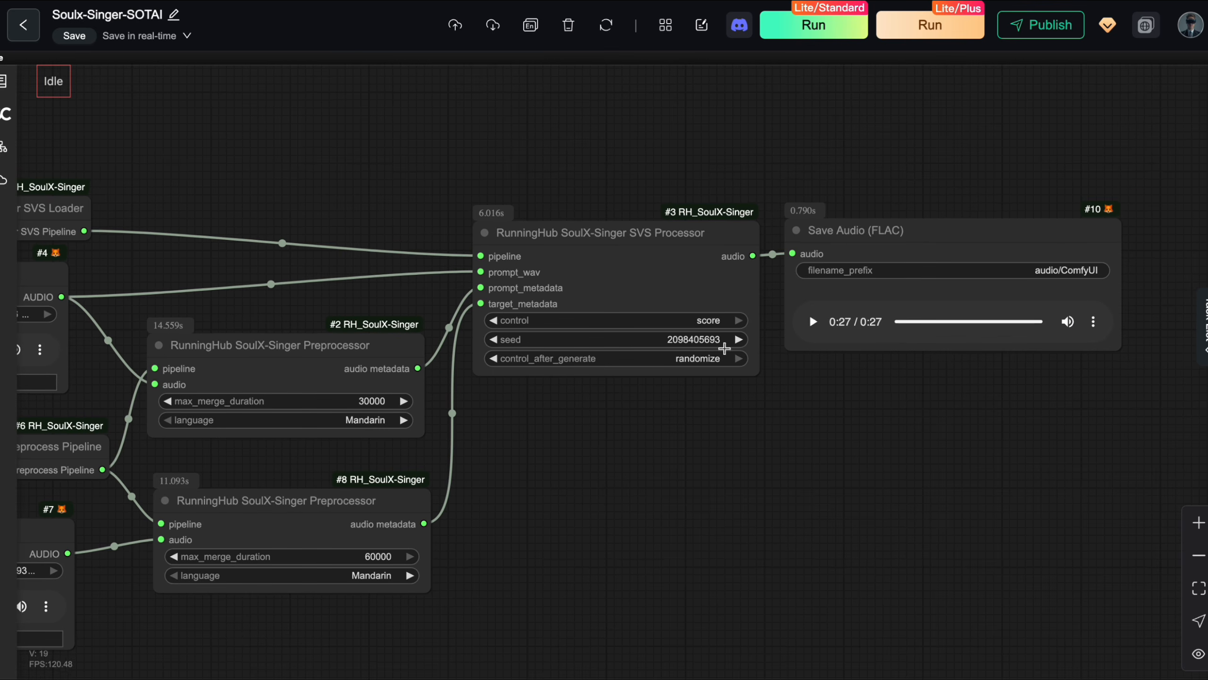
pyautogui.scroll(2, 695, 370)
pyautogui.scroll(-4, 916, 490)
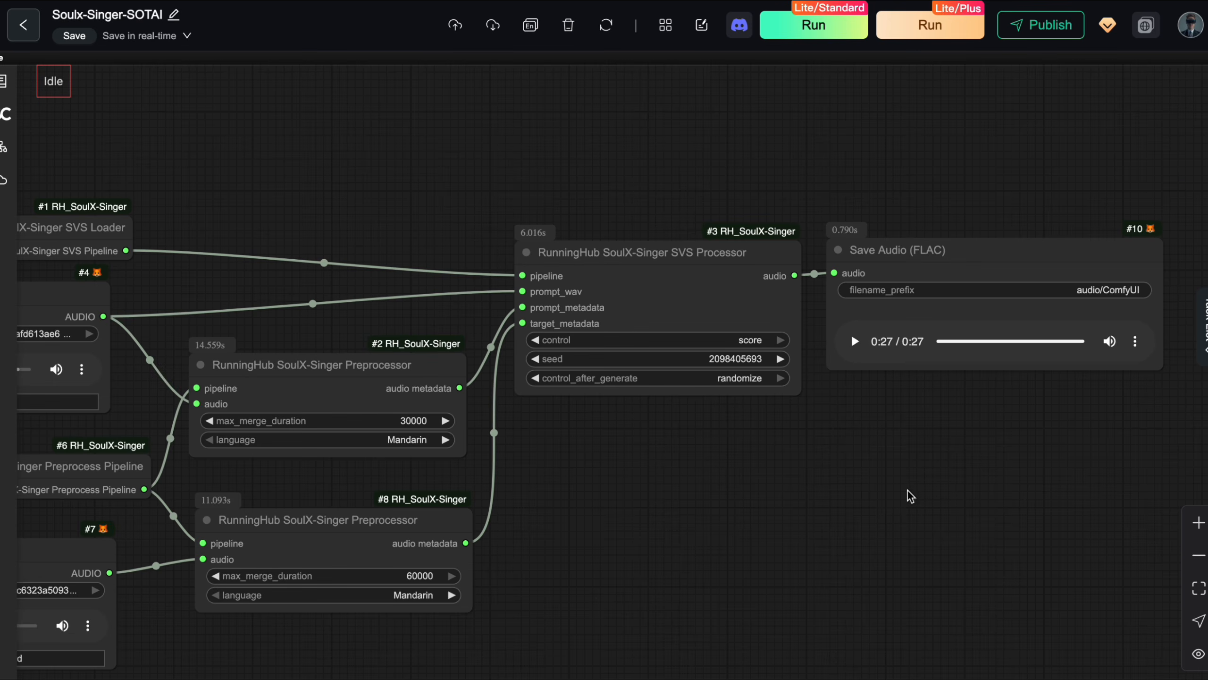
pyautogui.moveTo(905, 491); pyautogui.dragTo(846, 466)
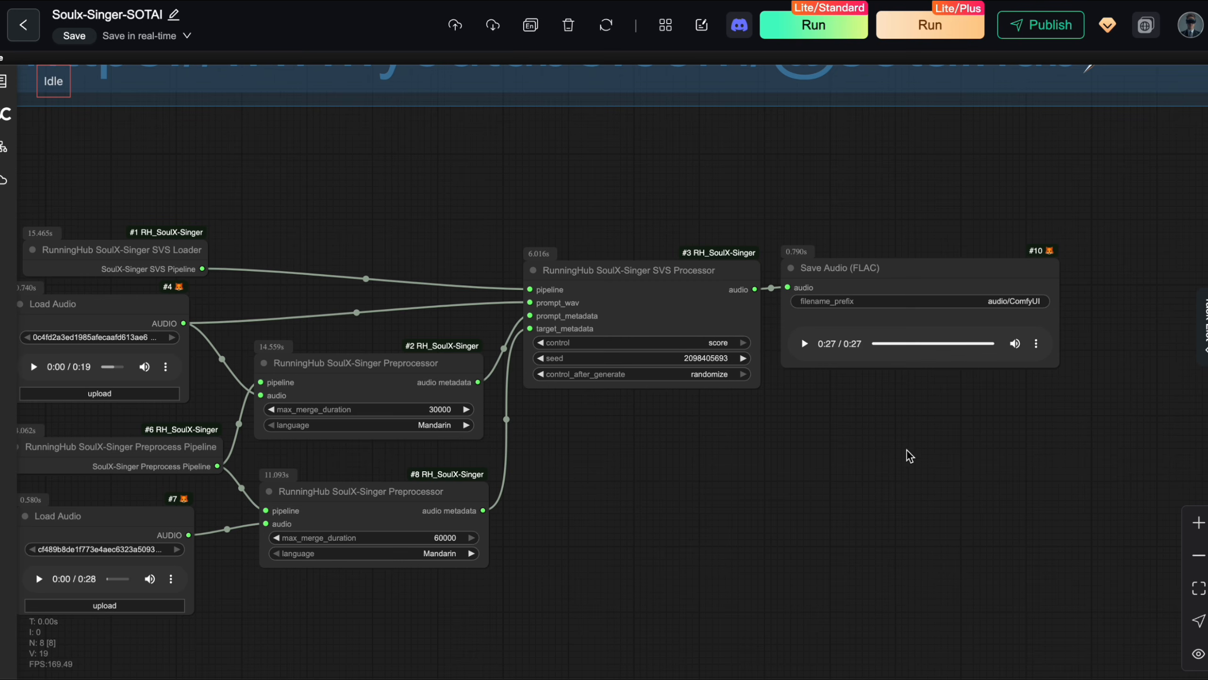
# Move the Save Audio (FLAC) node slightly away from the SVS Processor and deselect it
pyautogui.moveTo(893, 268); pyautogui.dragTo(901, 270)
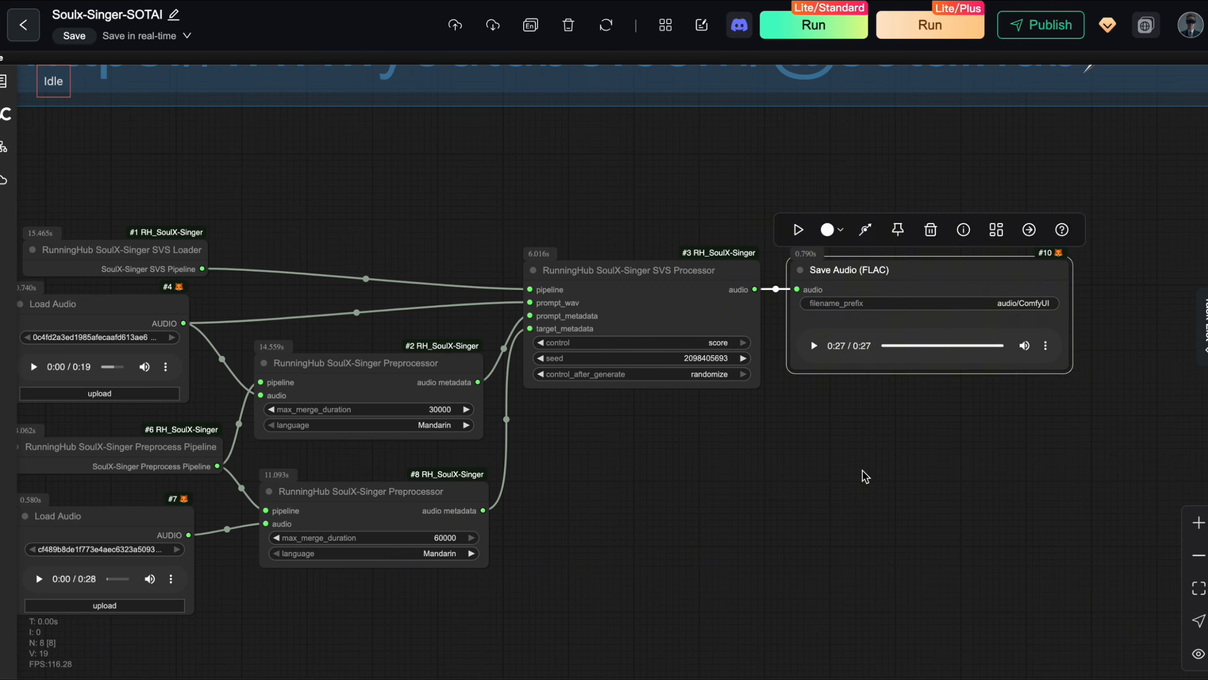
pyautogui.click(858, 490)
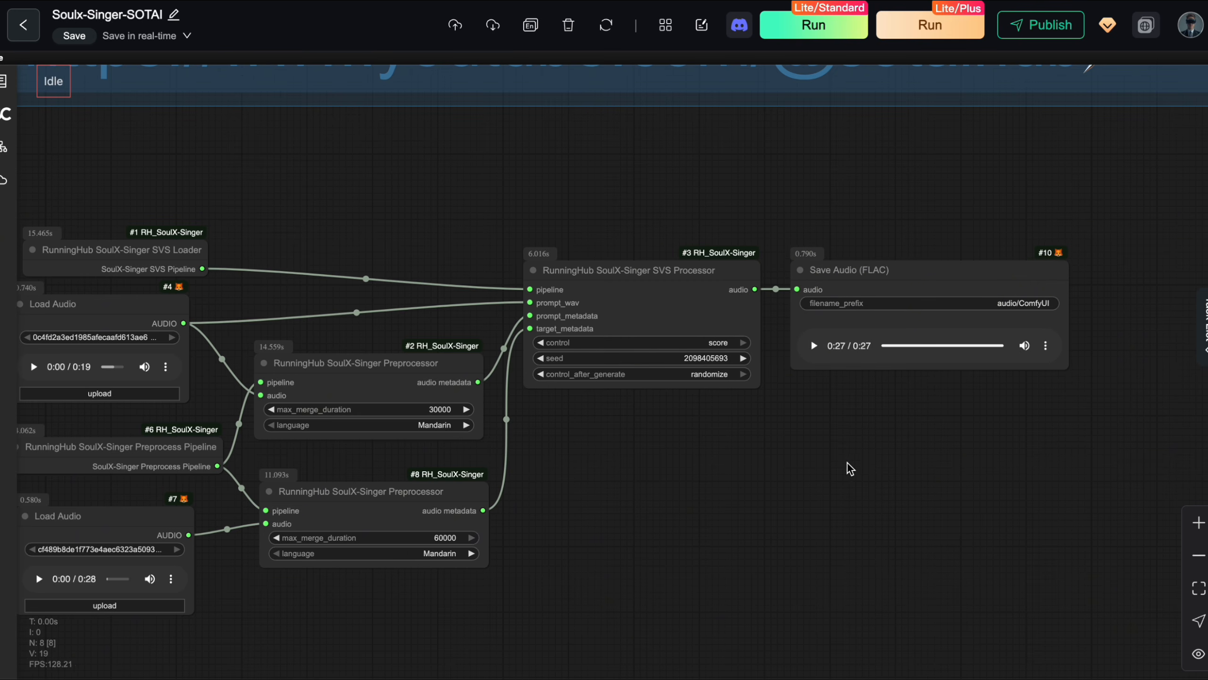
pyautogui.moveTo(774, 484); pyautogui.dragTo(796, 468)
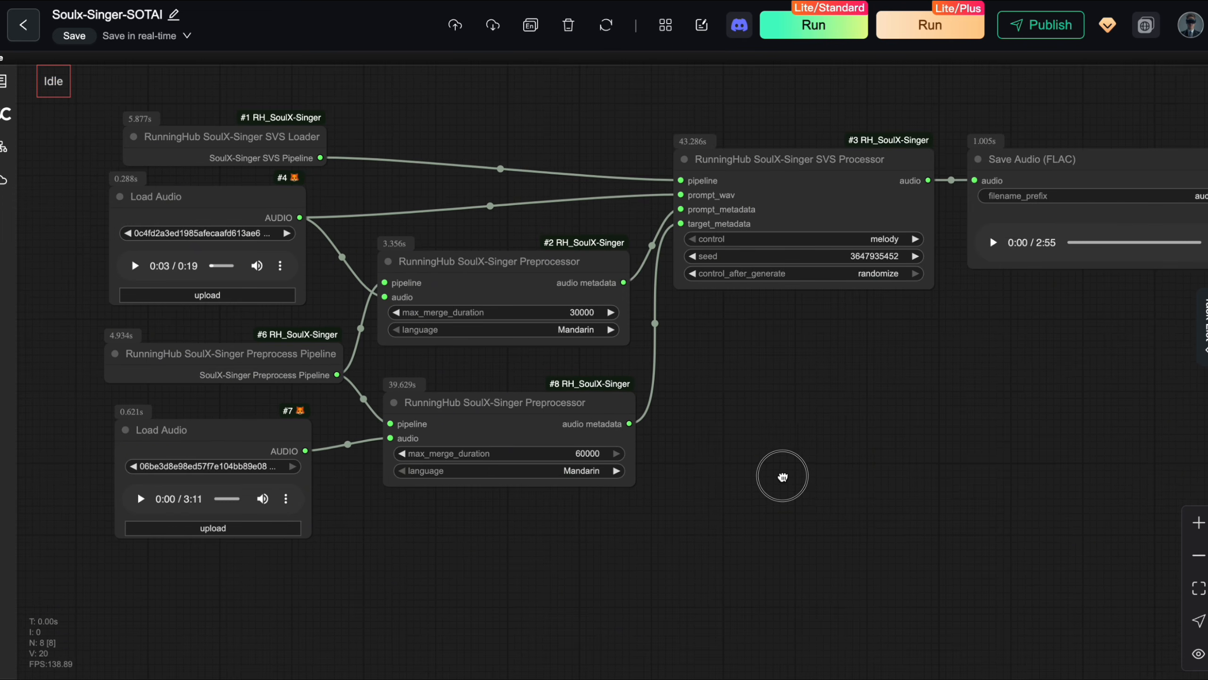
# Play the first seconds of the 3:11 song in the lower Load Audio node (#7) and pause it
pyautogui.moveTo(782, 475); pyautogui.dragTo(788, 453)
pyautogui.scroll(3, 788, 453)
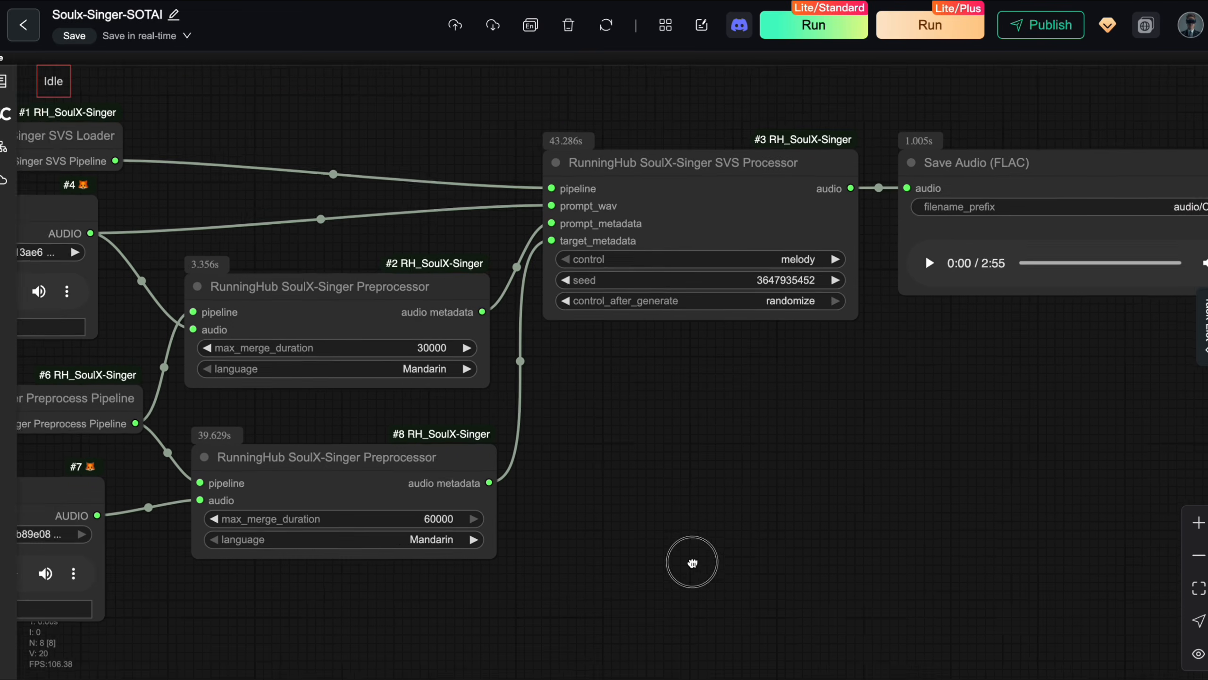
pyautogui.moveTo(728, 516); pyautogui.dragTo(674, 621)
pyautogui.scroll(-2, 742, 578)
pyautogui.moveTo(741, 575); pyautogui.dragTo(842, 347)
pyautogui.moveTo(265, 354); pyautogui.dragTo(259, 348)
pyautogui.click(421, 441)
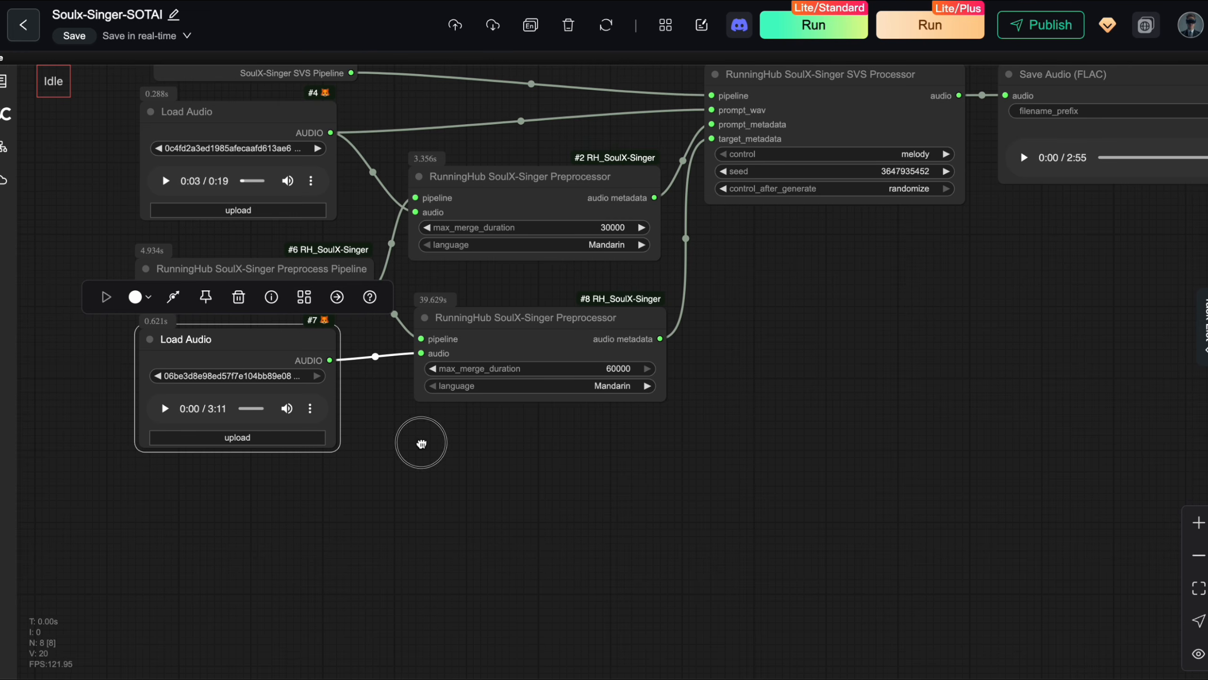
pyautogui.click(164, 408)
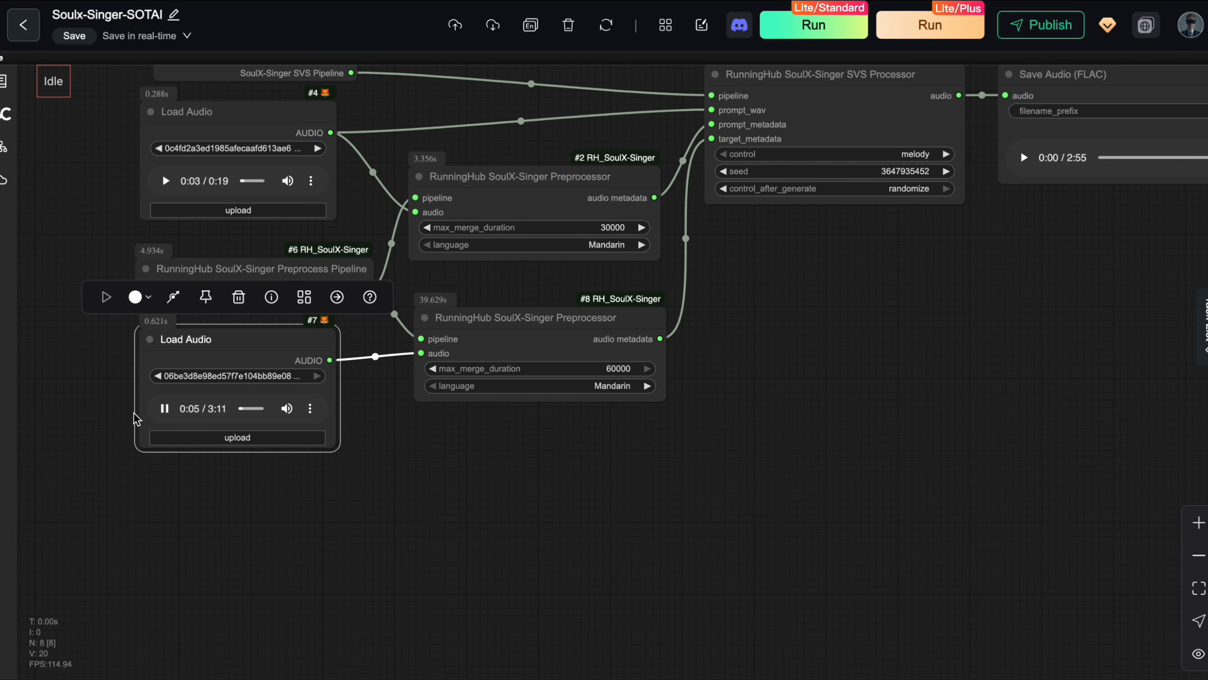
pyautogui.click(165, 409)
# Play the generated full-length song in the Save Audio (FLAC) node for about 45 seconds and pause it
pyautogui.moveTo(823, 424); pyautogui.dragTo(753, 472)
pyautogui.click(772, 440)
pyautogui.moveTo(768, 419); pyautogui.dragTo(811, 399)
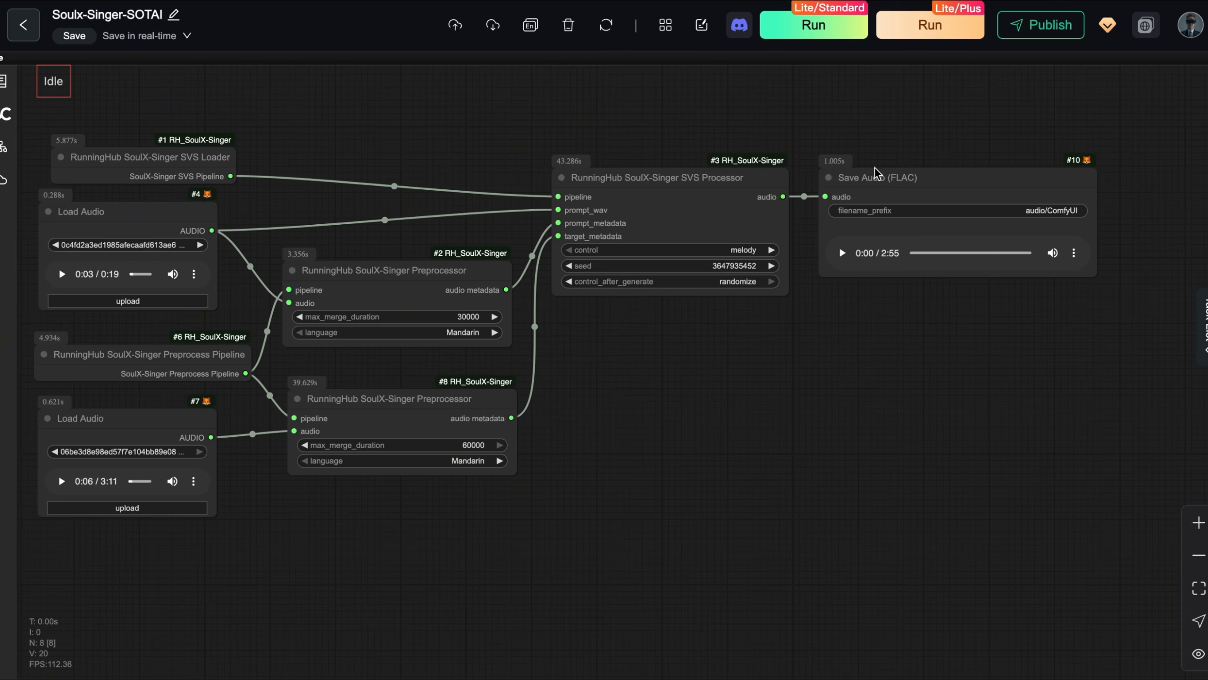
pyautogui.click(845, 253)
pyautogui.moveTo(905, 330); pyautogui.dragTo(896, 330)
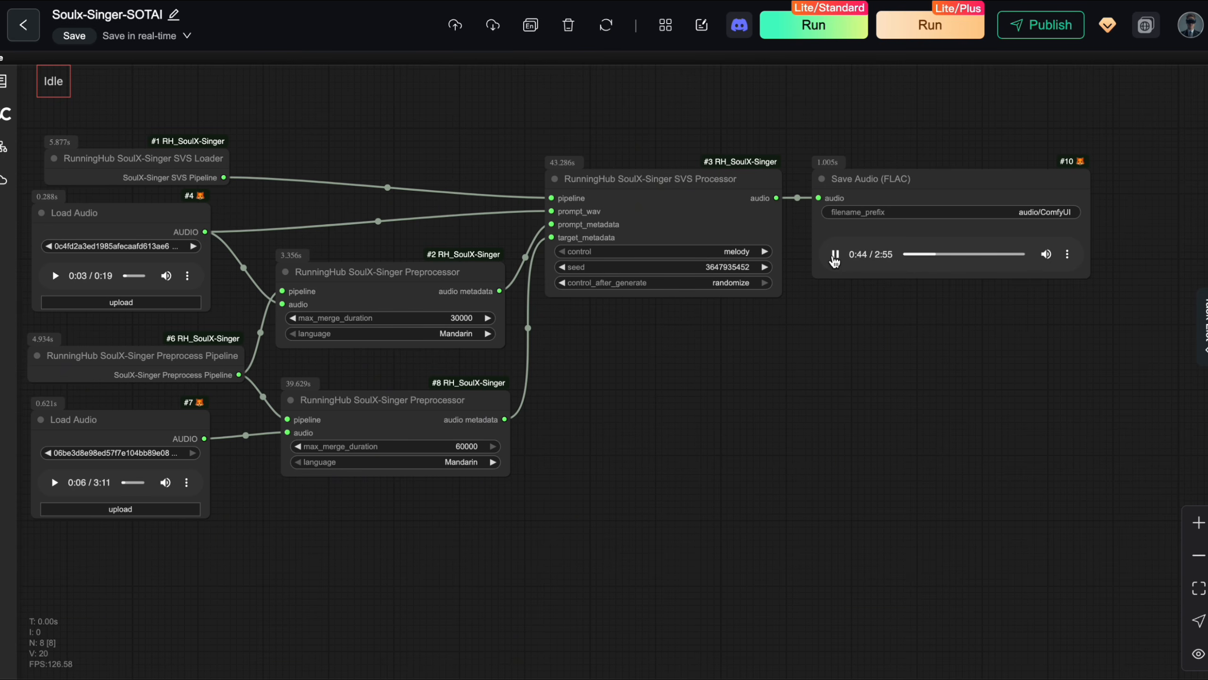
pyautogui.click(835, 257)
# Nudge the lower Load Audio node (#7) slightly upward and bring Save Audio (FLAC) closer to the SVS Processor
pyautogui.scroll(-1, 763, 459)
pyautogui.moveTo(769, 451); pyautogui.dragTo(819, 445)
pyautogui.scroll(3, 791, 437)
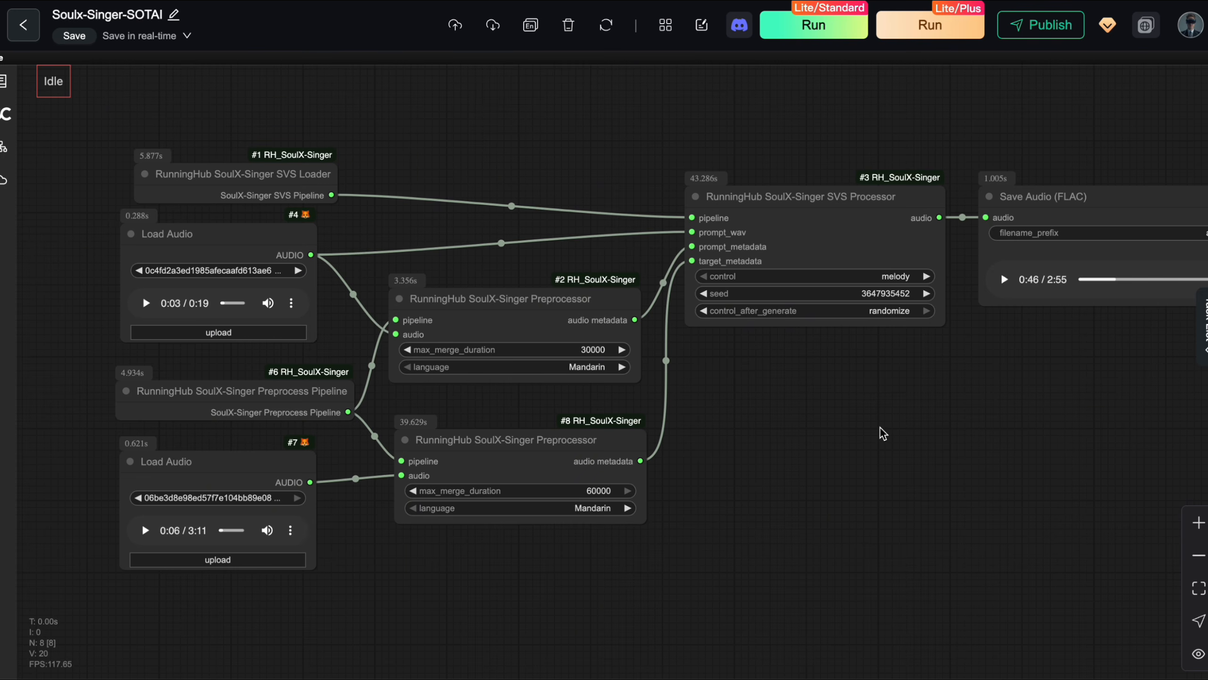
pyautogui.moveTo(281, 464); pyautogui.dragTo(281, 459)
pyautogui.click(972, 532)
pyautogui.moveTo(916, 461); pyautogui.dragTo(856, 459)
pyautogui.moveTo(1018, 201); pyautogui.dragTo(1005, 206)
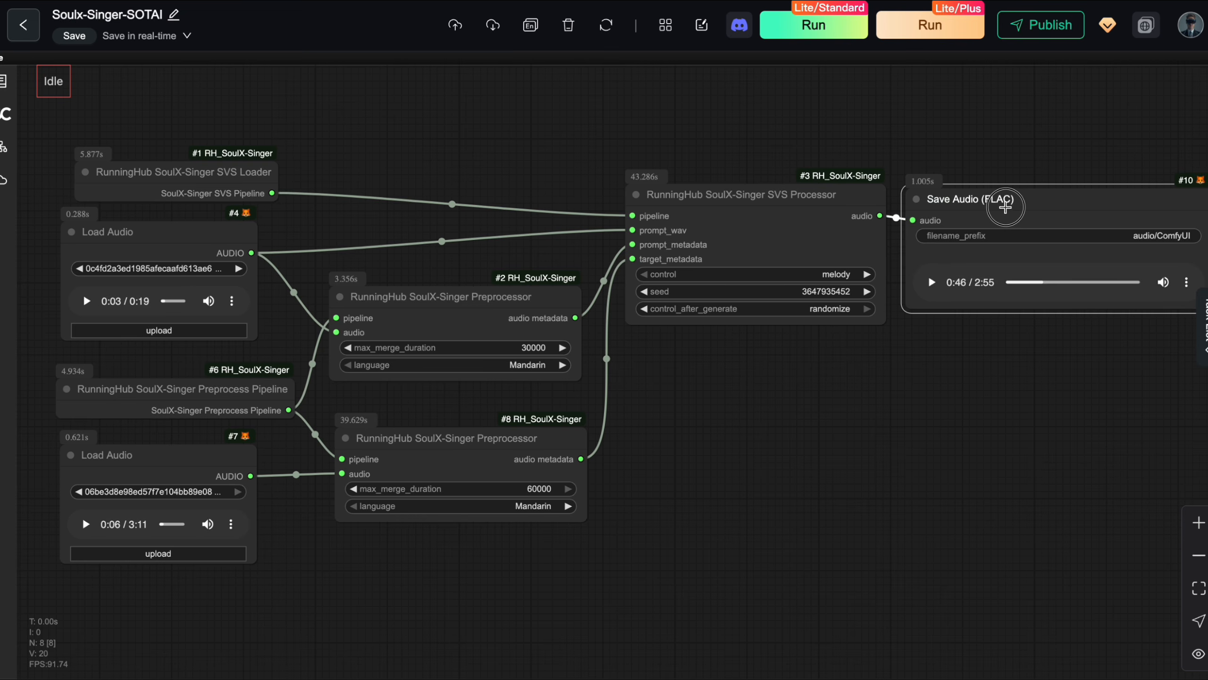
pyautogui.click(982, 378)
# Nudge the Save Audio (FLAC) node slightly up and the SVS Processor slightly up and left
pyautogui.moveTo(953, 432); pyautogui.dragTo(771, 413)
pyautogui.scroll(-1, 965, 422)
pyautogui.moveTo(785, 477); pyautogui.dragTo(795, 476)
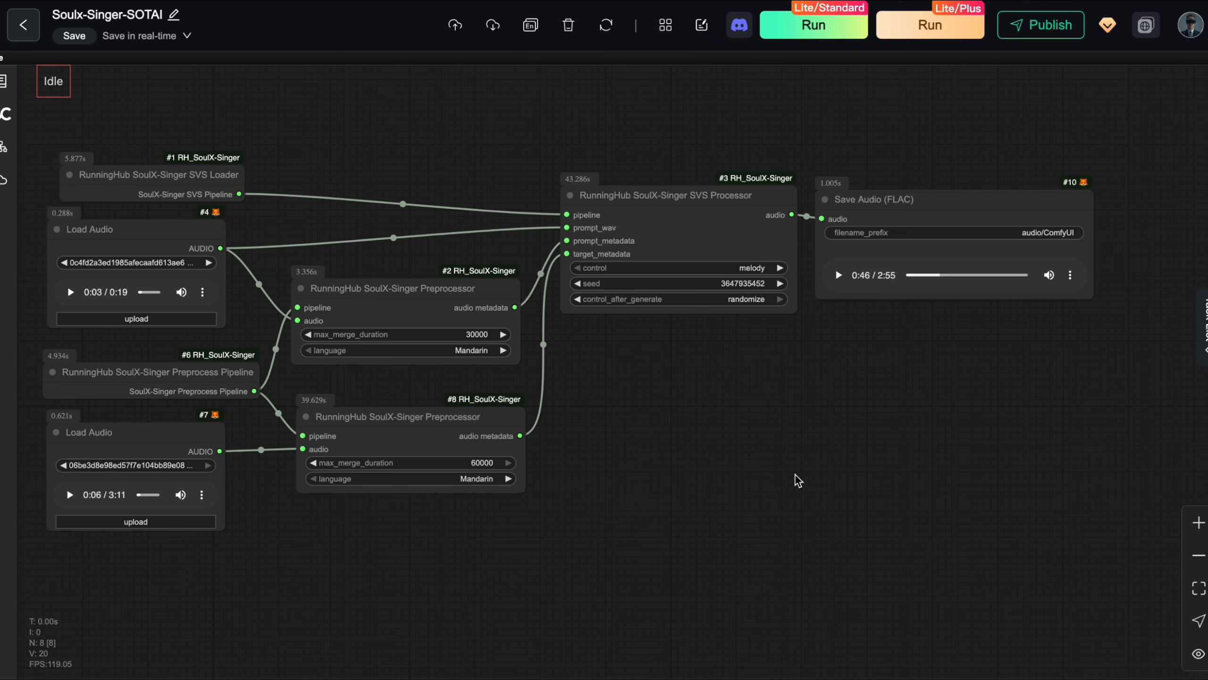
pyautogui.moveTo(927, 205); pyautogui.dragTo(926, 202)
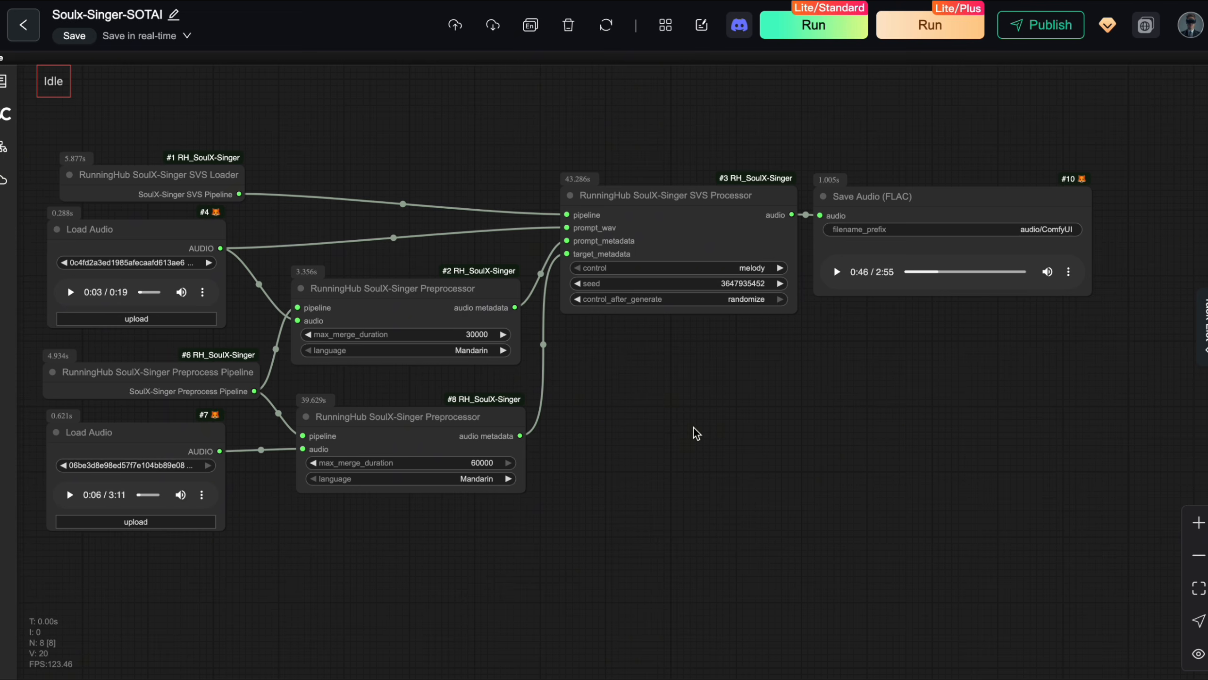
pyautogui.click(507, 119)
pyautogui.click(671, 202)
pyautogui.moveTo(671, 202); pyautogui.dragTo(666, 199)
pyautogui.click(734, 459)
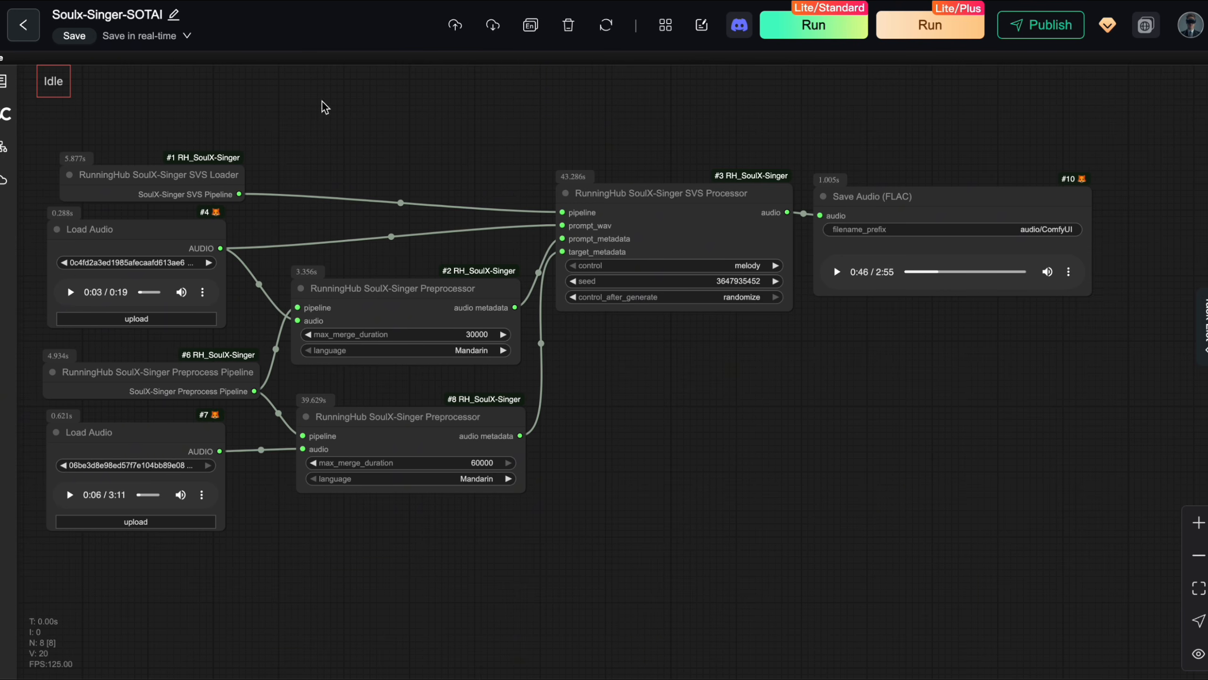
# Shift the Save Audio (FLAC) node slightly right, widening its gap to the SVS Processor
pyautogui.click(599, 200)
pyautogui.click(723, 366)
pyautogui.moveTo(768, 454); pyautogui.dragTo(807, 493)
pyautogui.scroll(-2, 782, 520)
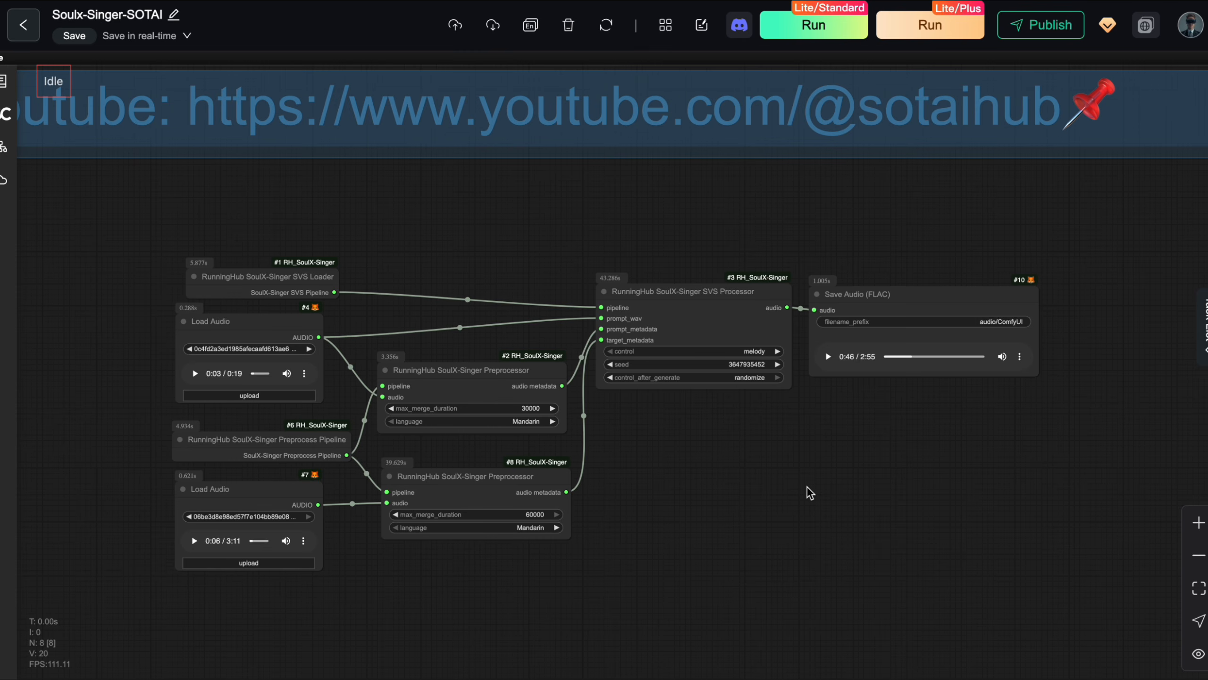
pyautogui.scroll(3, 814, 315)
pyautogui.moveTo(712, 238); pyautogui.dragTo(817, 174)
pyautogui.moveTo(715, 177); pyautogui.dragTo(688, 157)
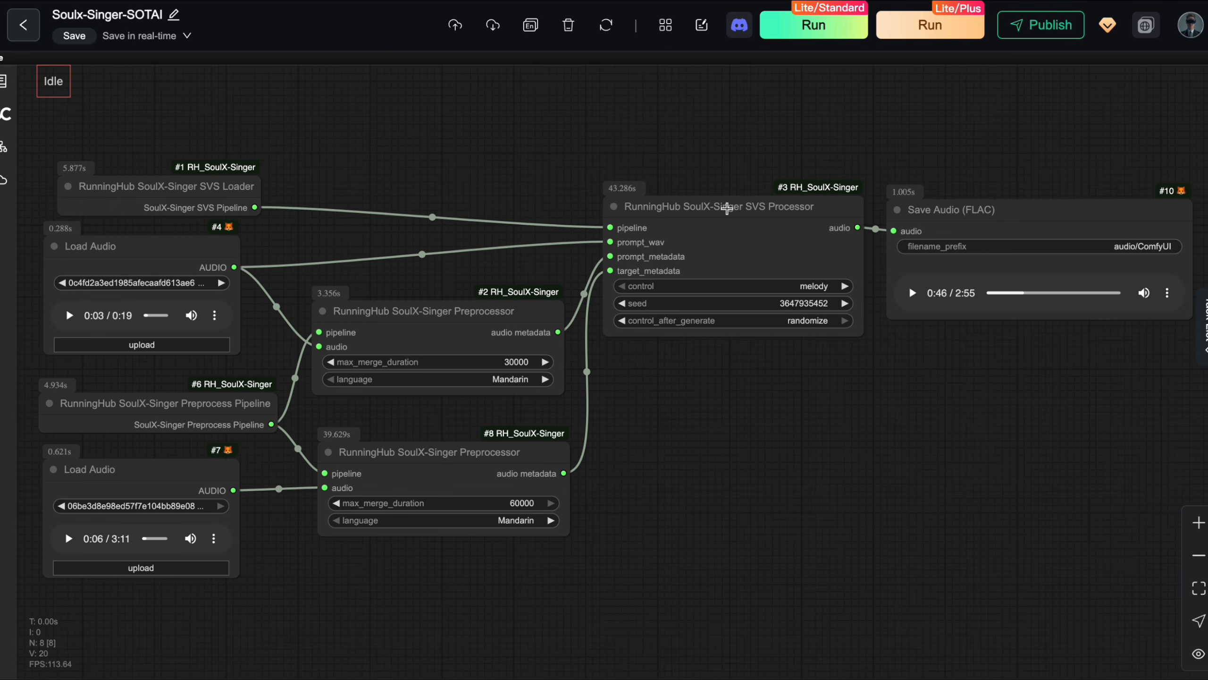
pyautogui.moveTo(960, 202); pyautogui.dragTo(968, 200)
pyautogui.moveTo(879, 455); pyautogui.dragTo(833, 460)
pyautogui.scroll(-1, 939, 464)
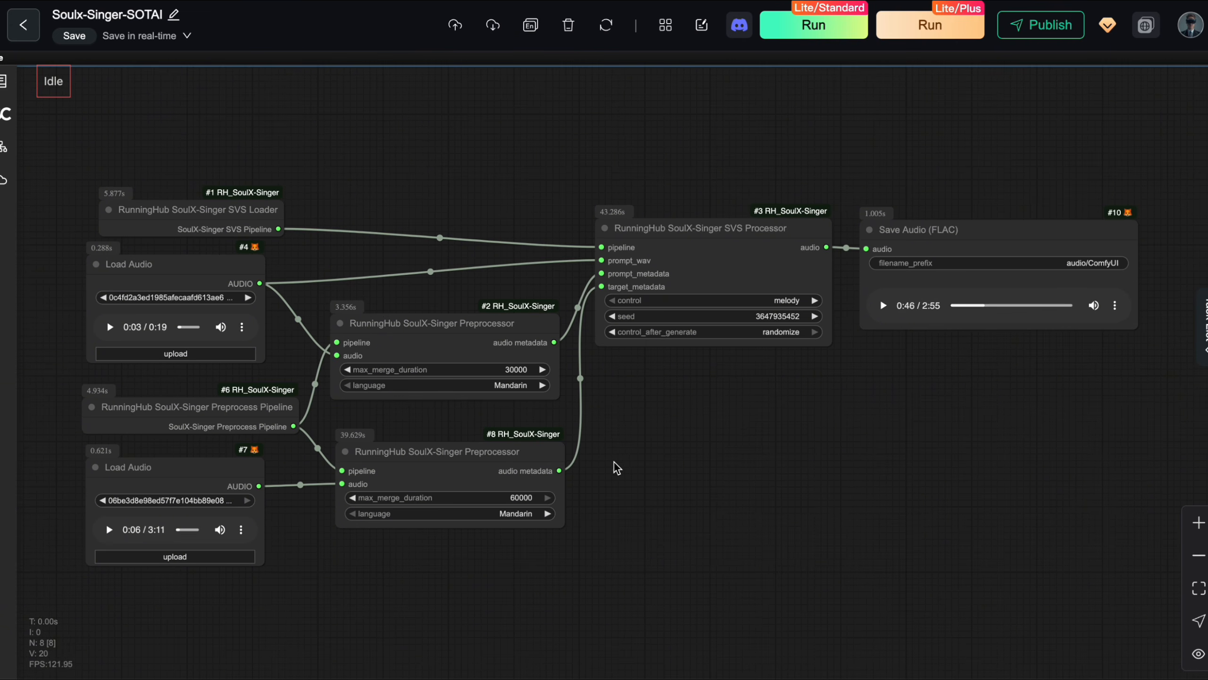
# Move the SVS Loader node slightly up and left above the upper Load Audio node and deselect it
pyautogui.moveTo(695, 452); pyautogui.dragTo(666, 460)
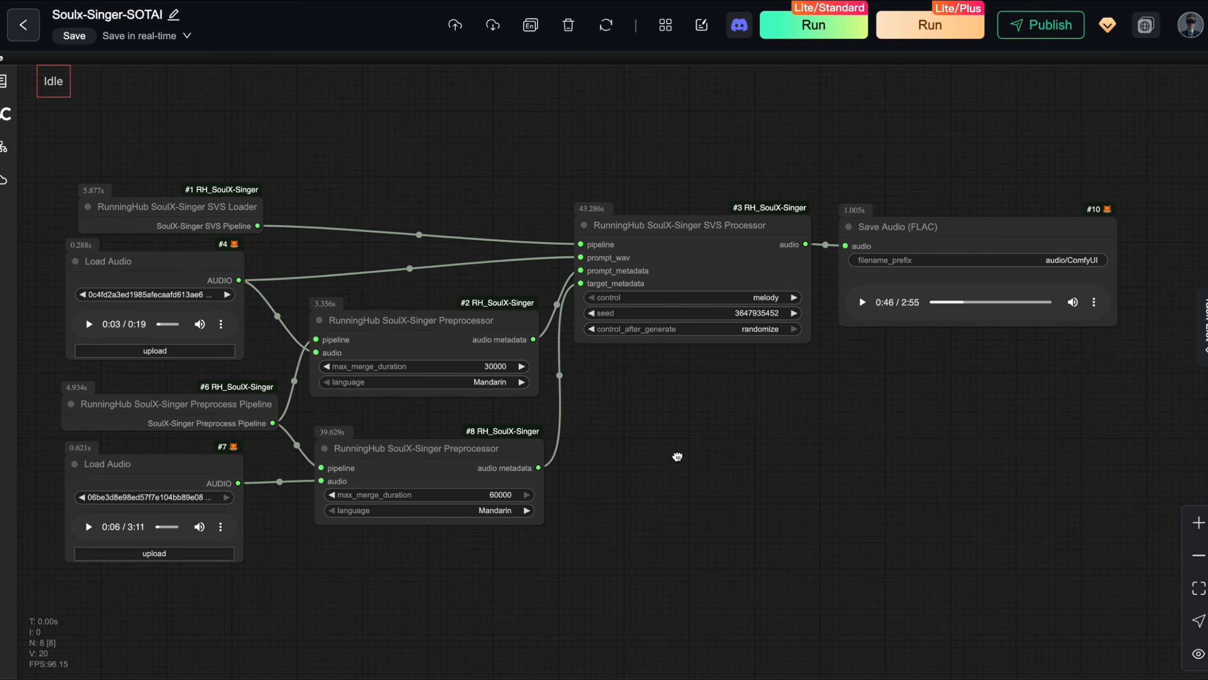
pyautogui.moveTo(200, 203); pyautogui.dragTo(192, 196)
pyautogui.click(759, 479)
pyautogui.moveTo(773, 467)
pyautogui.mouseDown()
pyautogui.moveTo(754, 458)
pyautogui.moveTo(765, 463)
pyautogui.mouseUp()
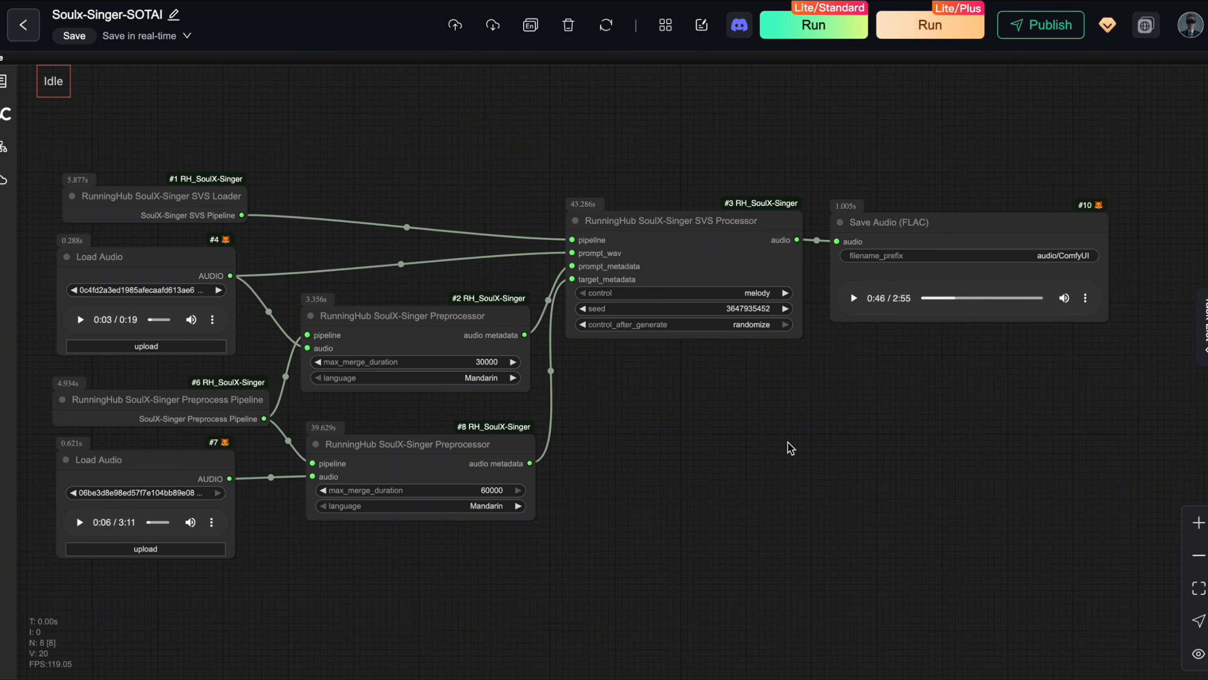